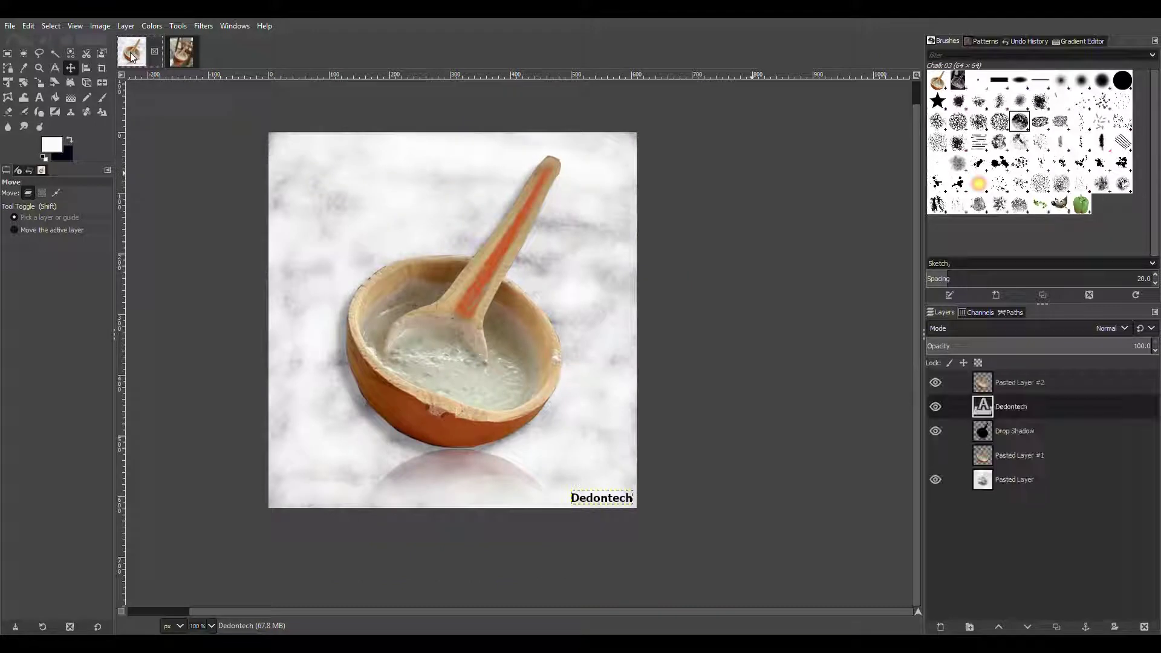
- In the image of the hand-held bowl, outline the background above and left of the bowl and spoon with Free Select and delete it
left_click(182, 56)
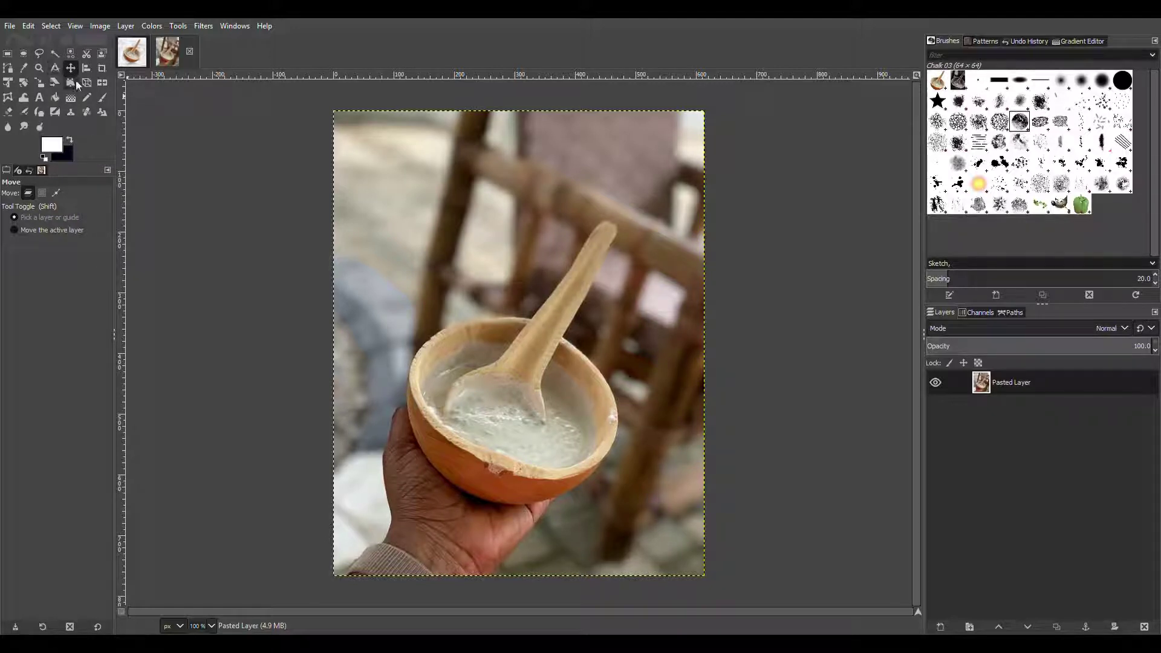
left_click(39, 54)
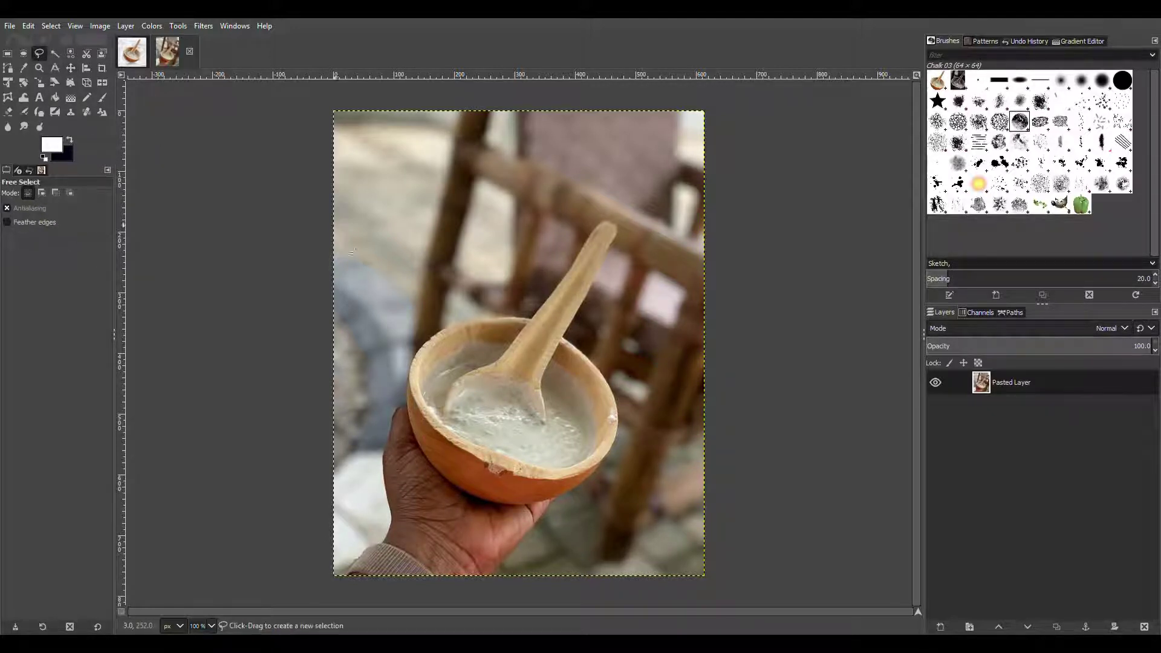
left_click(329, 462)
left_click(414, 343)
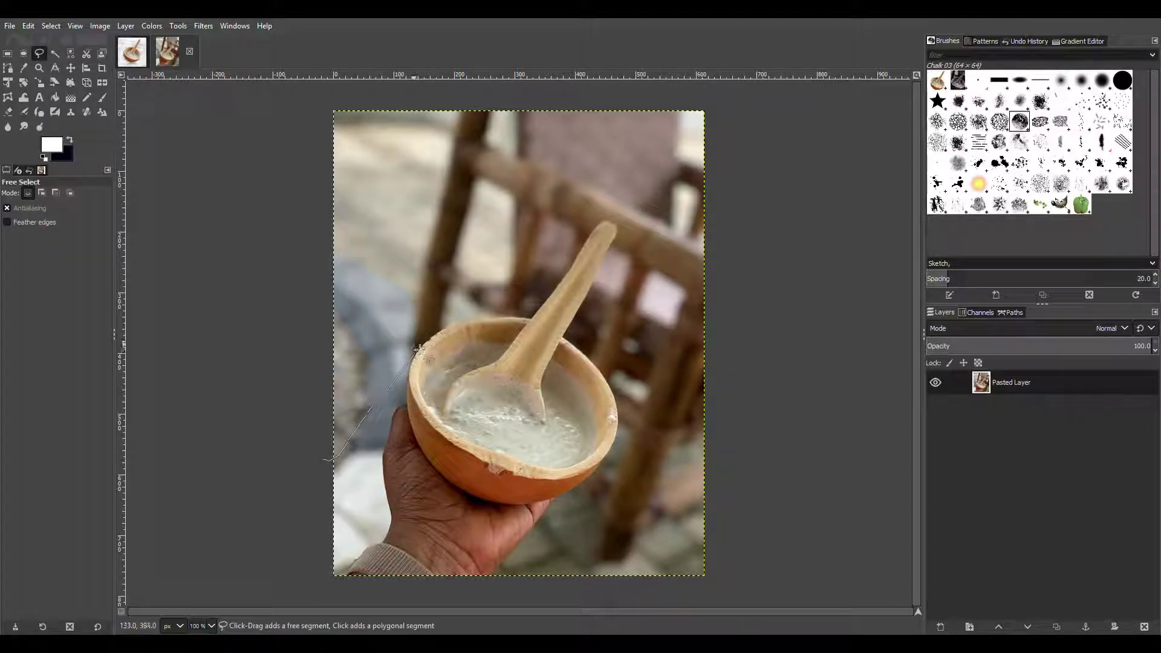
left_click(495, 259)
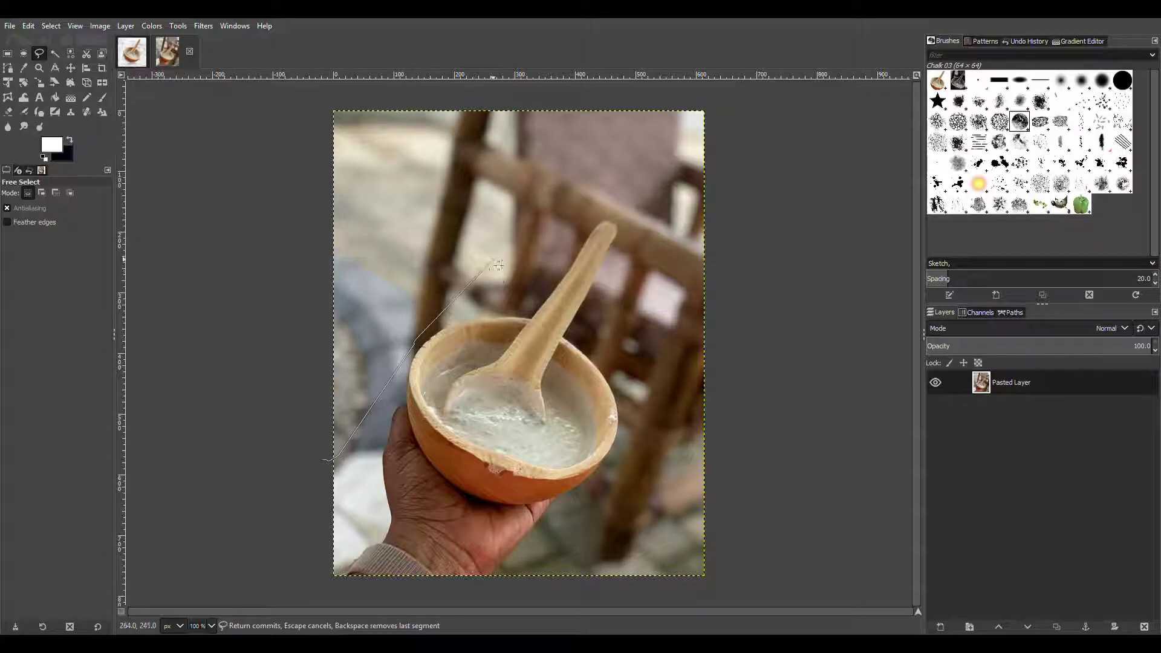
left_click(732, 139)
left_click(724, 98)
left_click(515, 93)
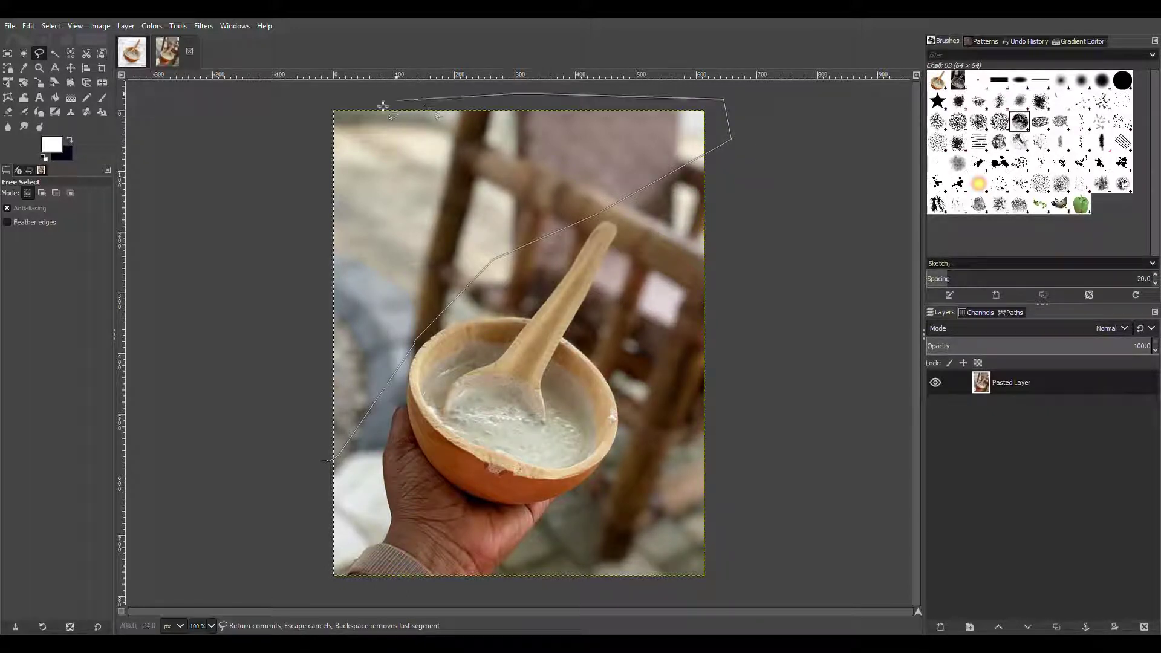
left_click(292, 103)
left_click(253, 429)
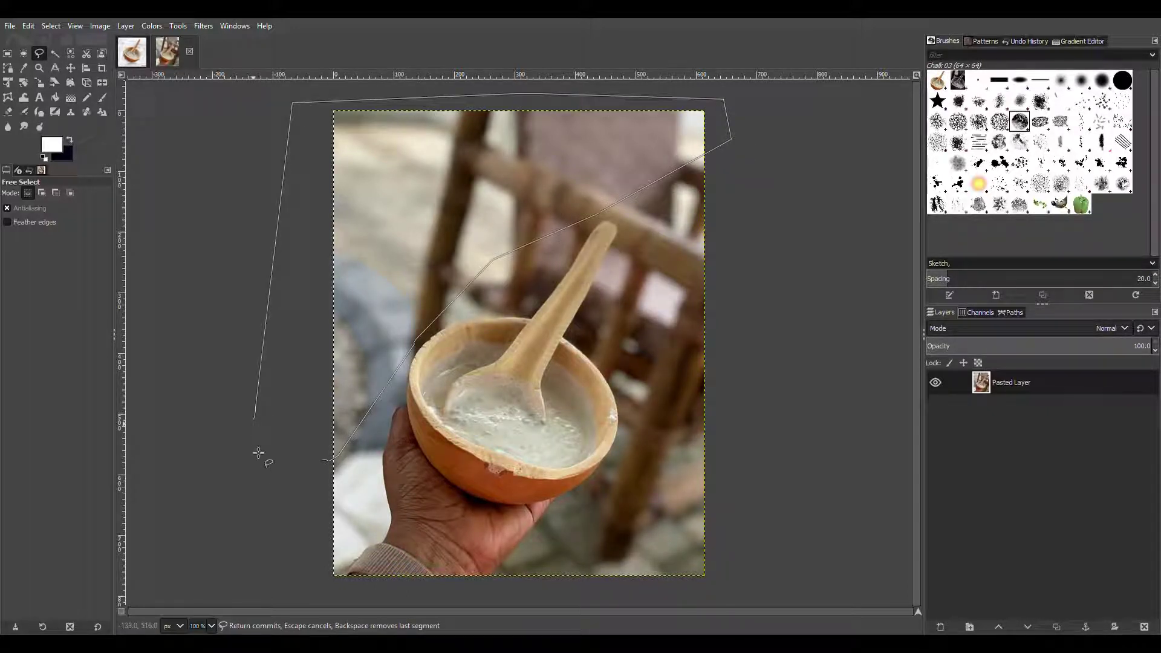
left_click(326, 461)
key("Return")
key("Delete")
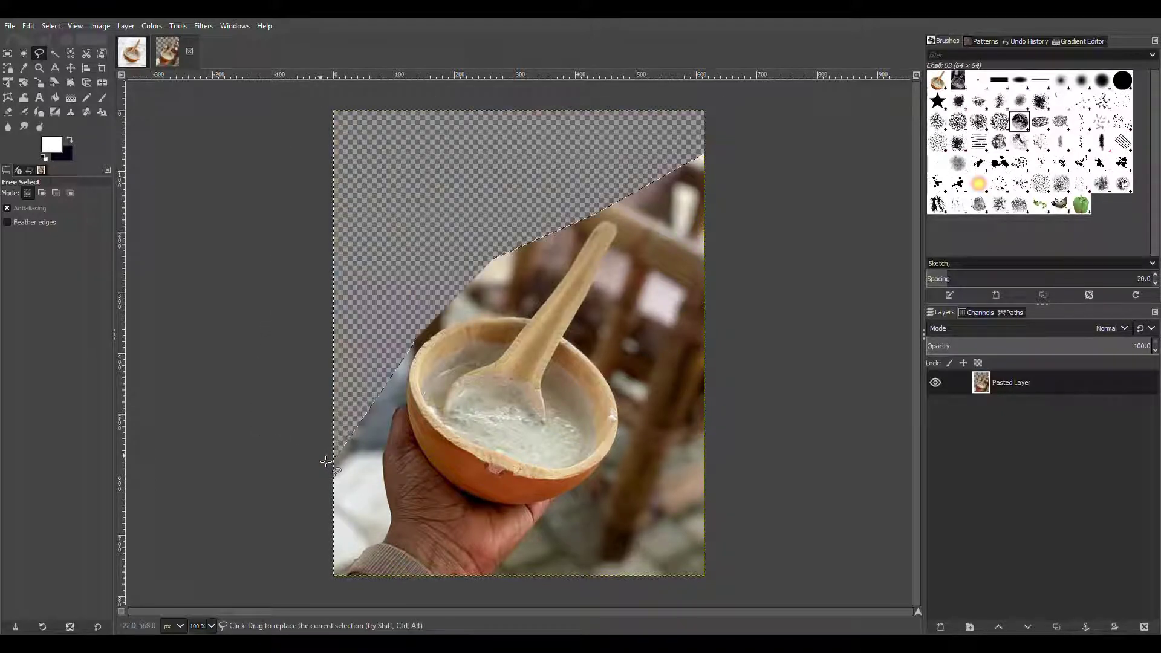
- Outline the remaining background strip to the left of the hand and sleeve with Free Select and delete it
left_click(377, 391)
left_click(377, 495)
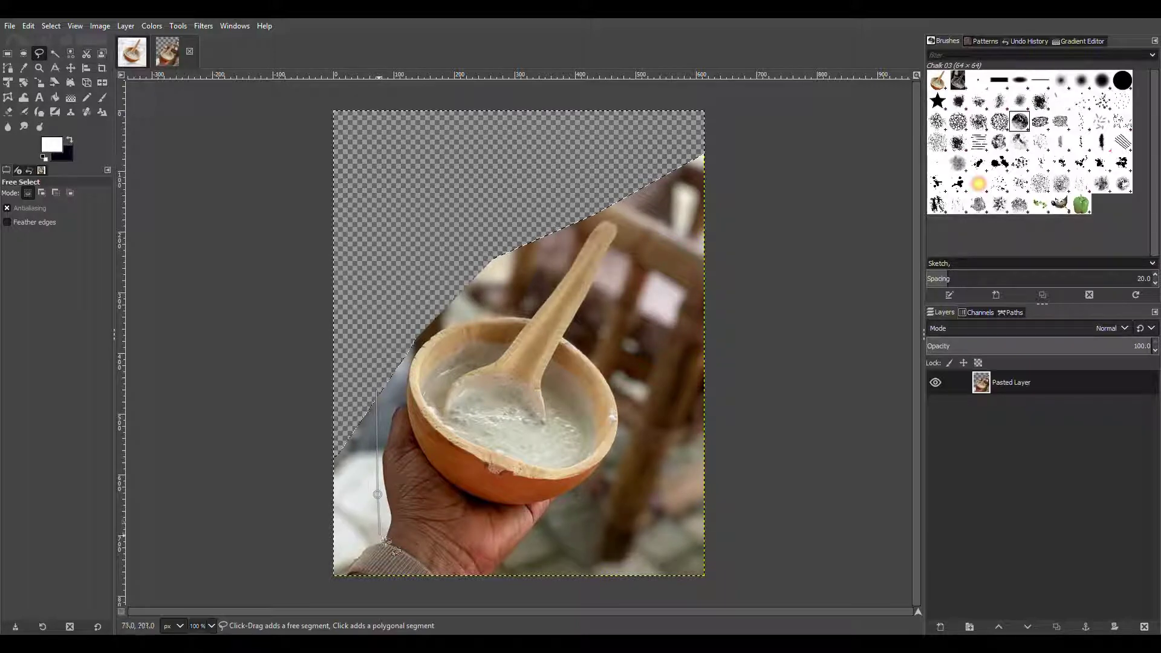
left_click(380, 537)
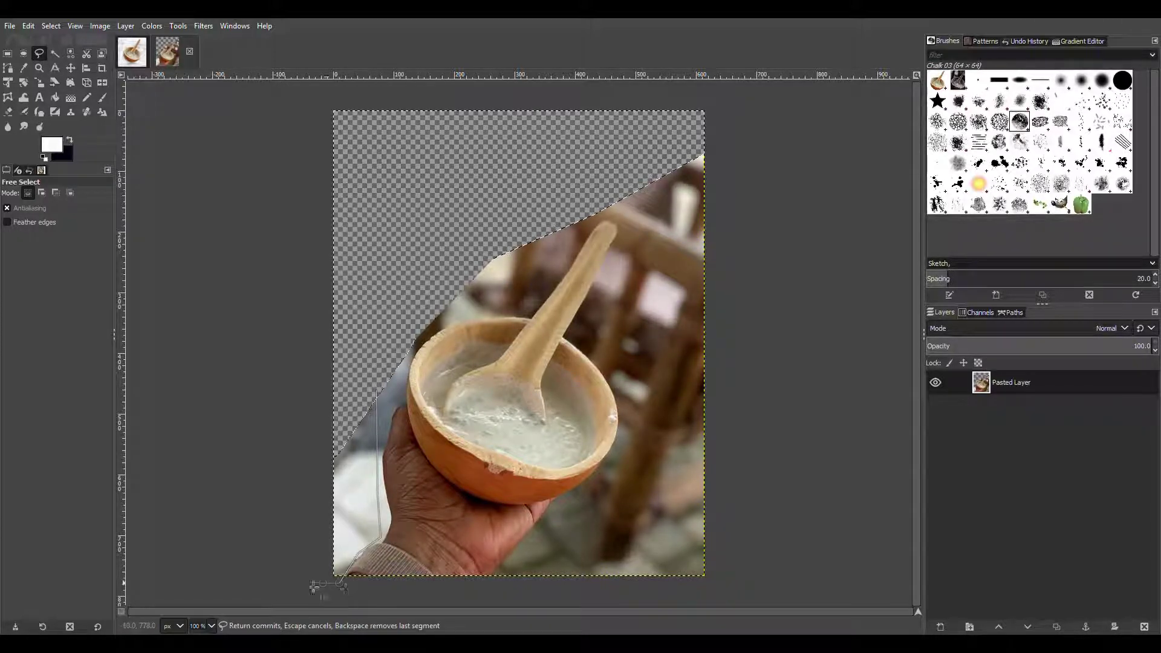
left_click(252, 579)
left_click(242, 236)
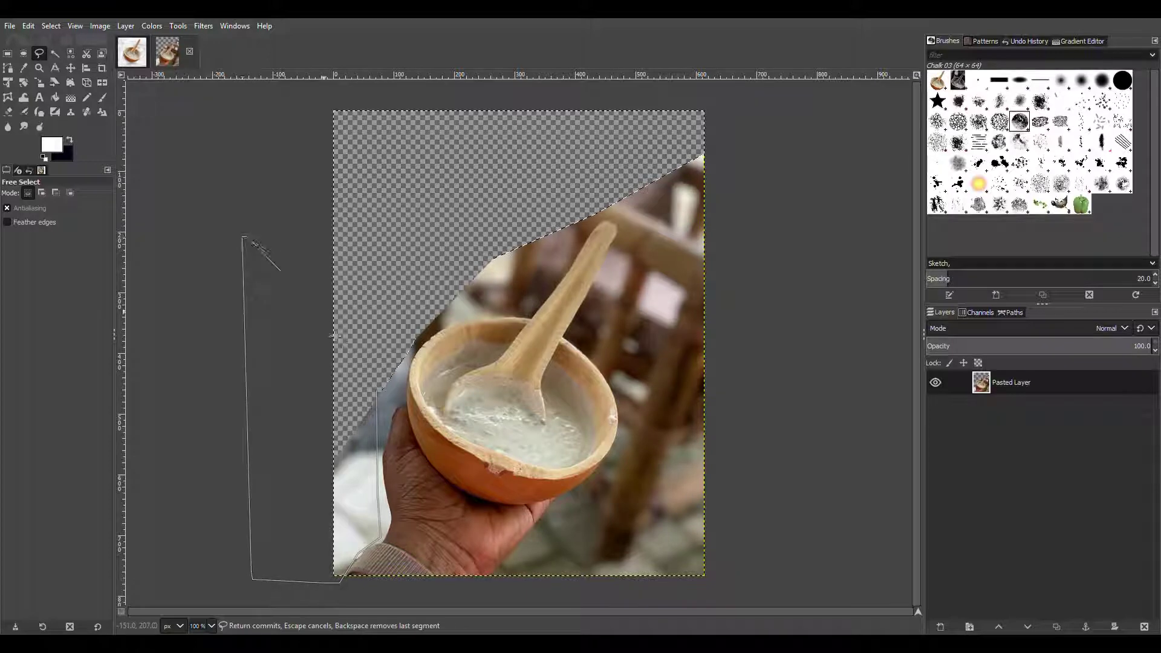
left_click(376, 391)
key("Return")
key("Delete")
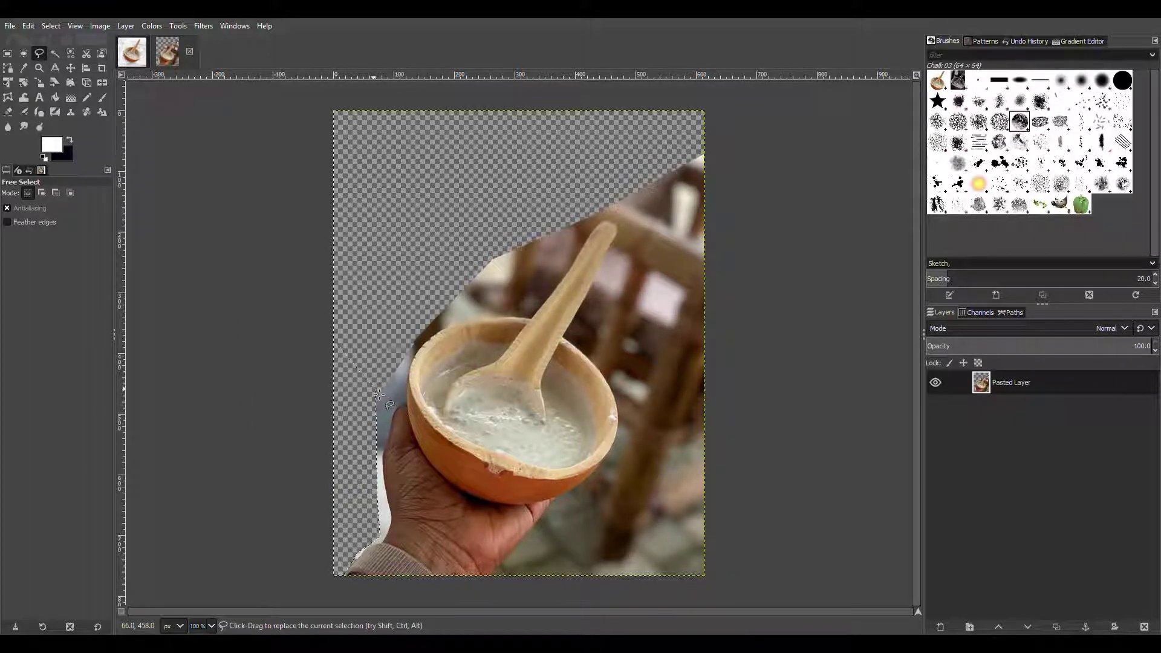
- Free-select the background along the bowl's upper-left rim and the spoon handle, extending above the spoon tip to the photo's right edge, and delete it
left_click(389, 464)
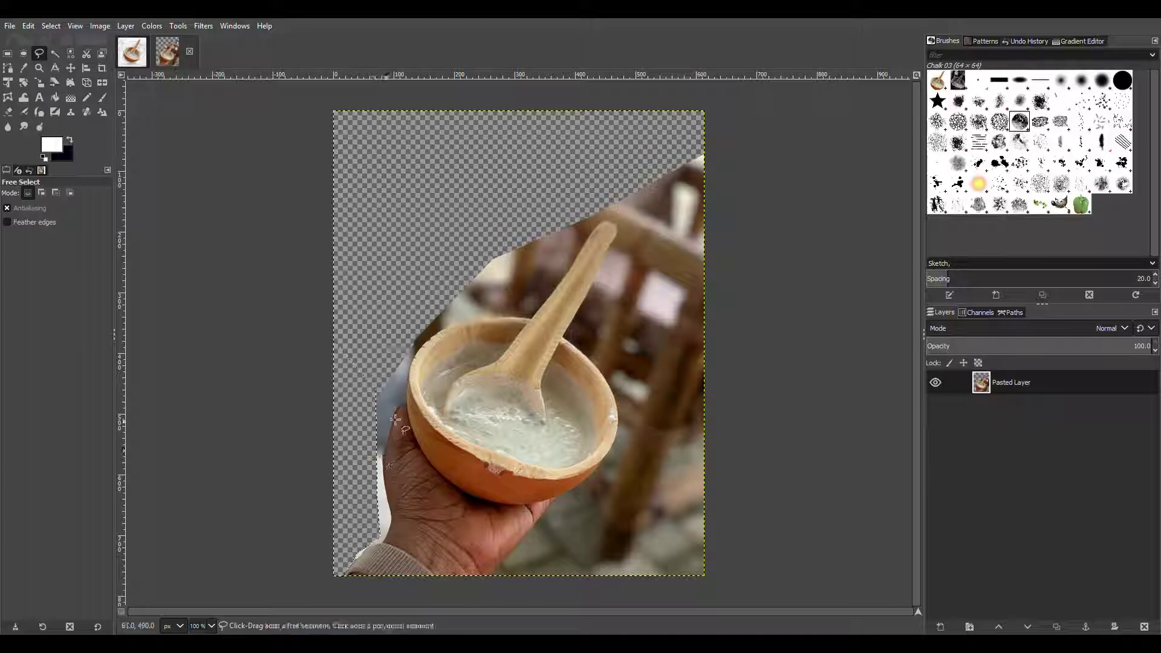
left_click(398, 401)
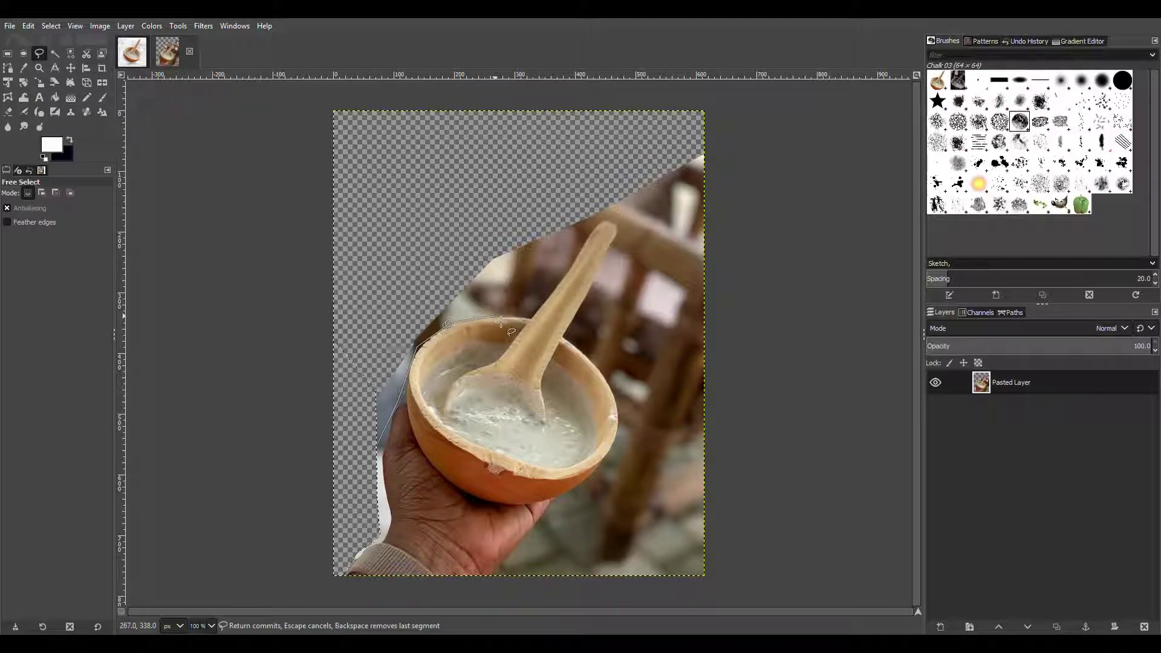
left_click_drag(495, 315, 507, 313)
left_click(599, 219)
left_click(705, 227)
left_click(778, 200)
left_click(705, 145)
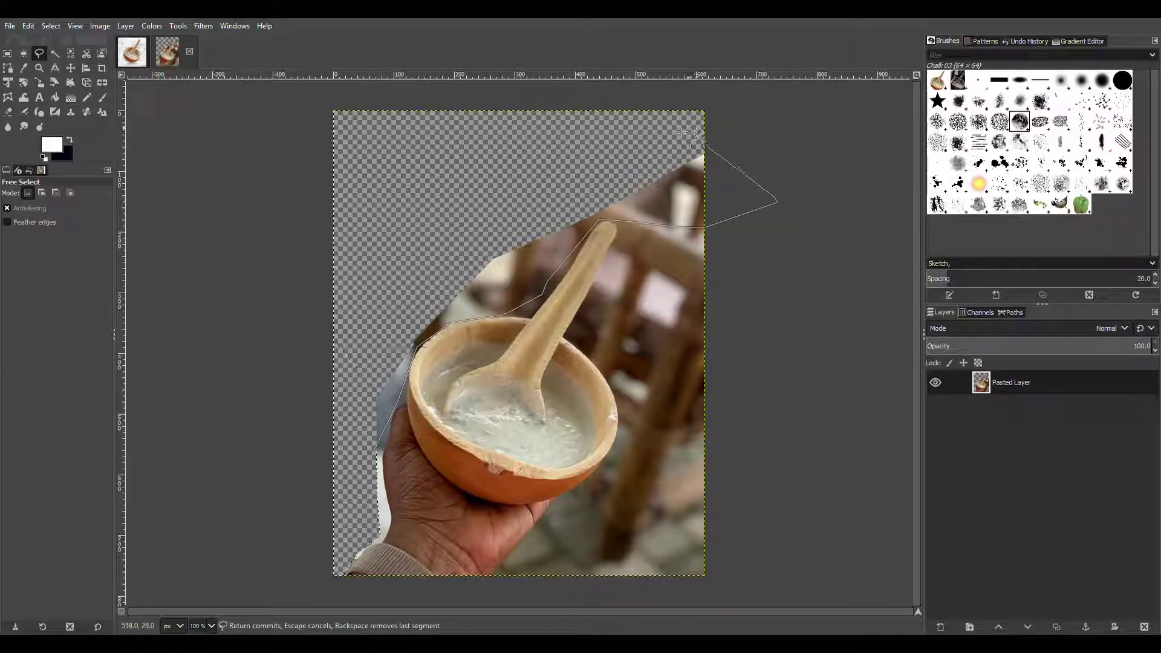
left_click(251, 240)
left_click(257, 537)
left_click(374, 450)
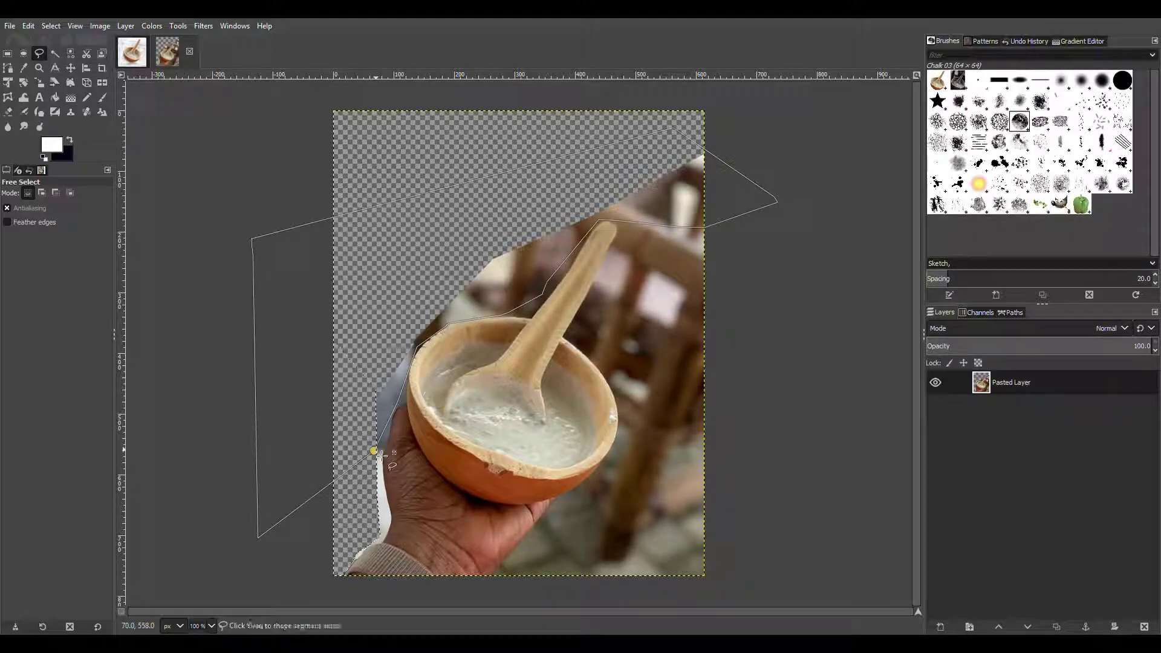
key("Return")
key("Delete")
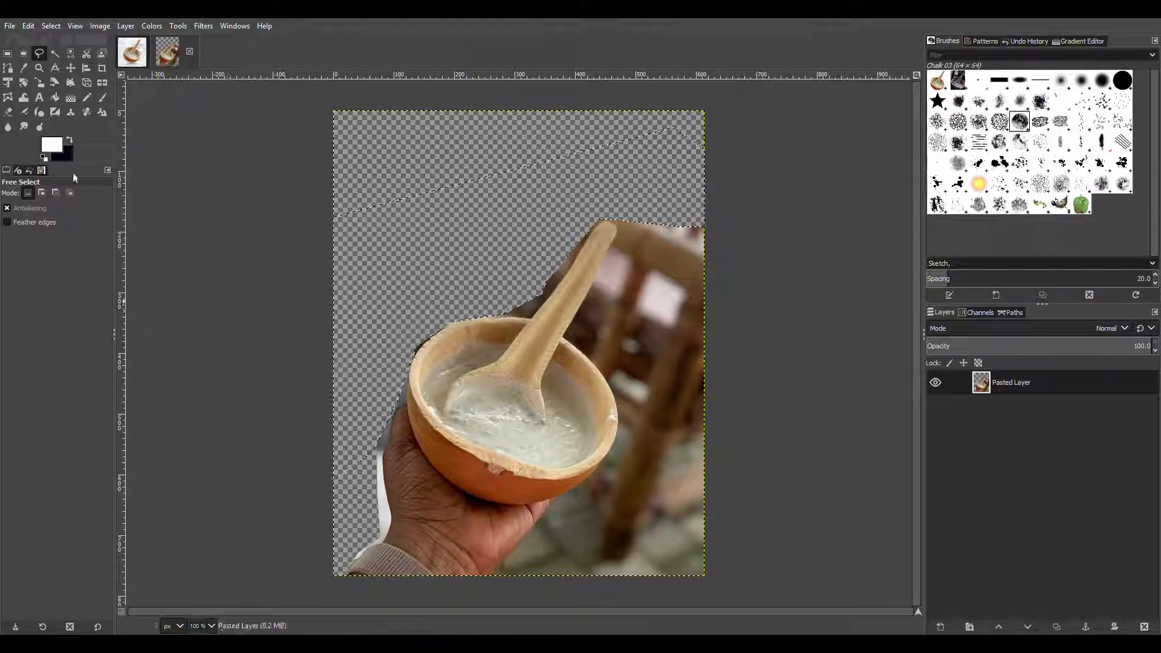
- Outline the large background area to the right of the spoon, bowl and hand with Free Select and delete it
left_click(637, 469)
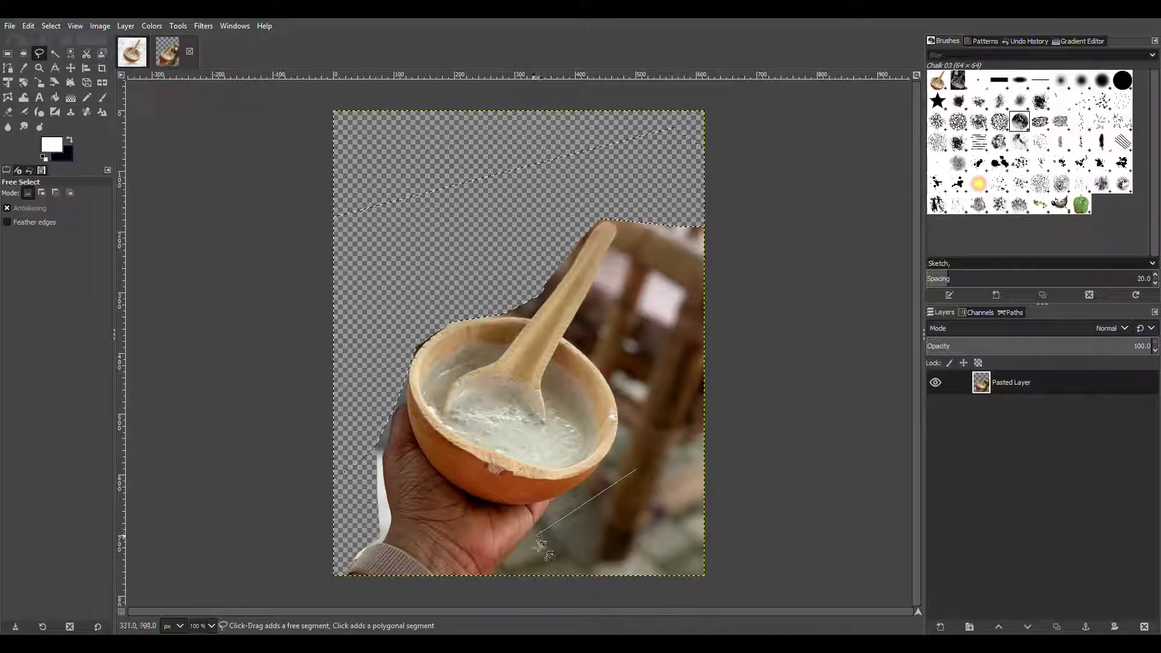
left_click(535, 537)
left_click(477, 603)
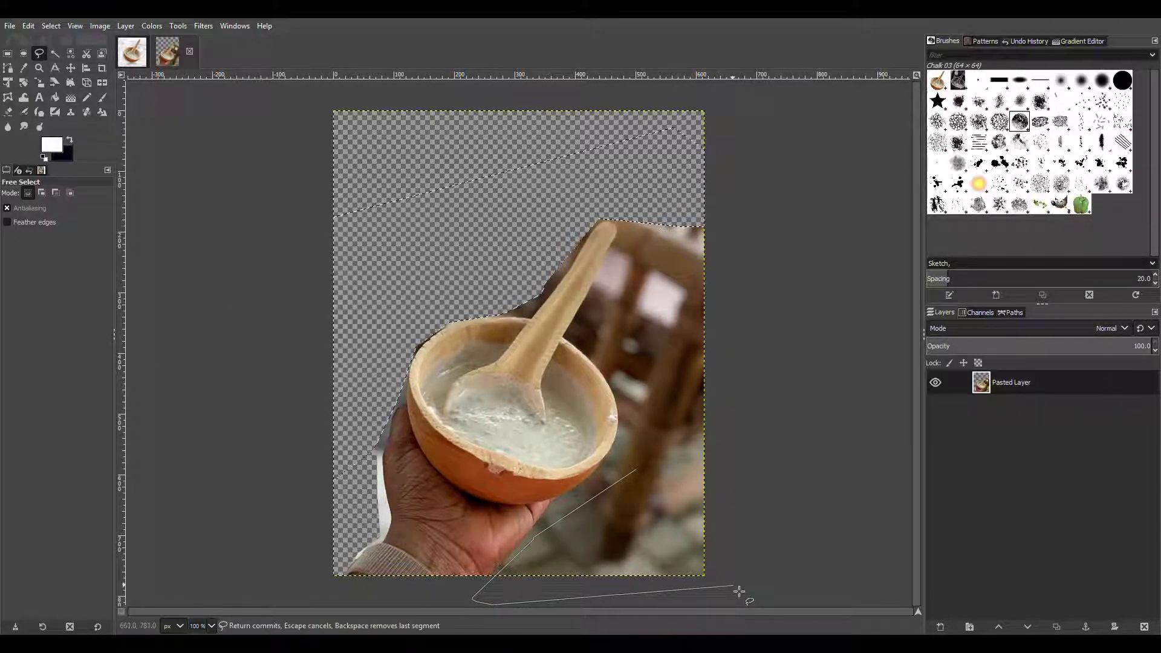
left_click(735, 585)
left_click(746, 193)
left_click(586, 174)
left_click(638, 242)
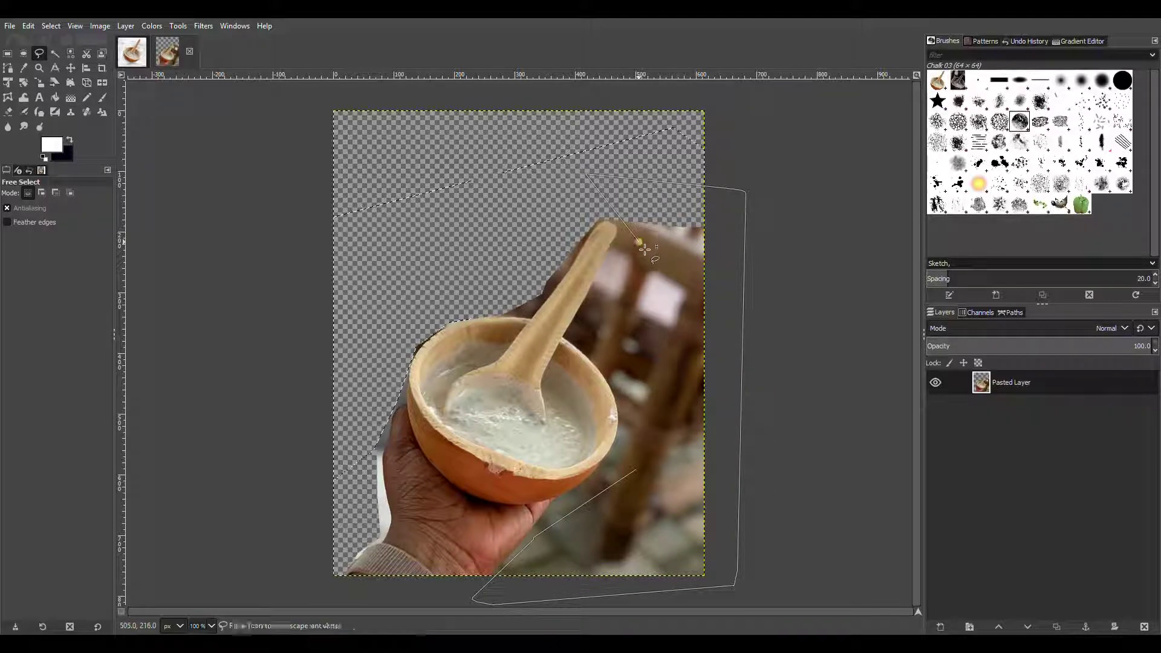
left_click(613, 314)
left_click(632, 416)
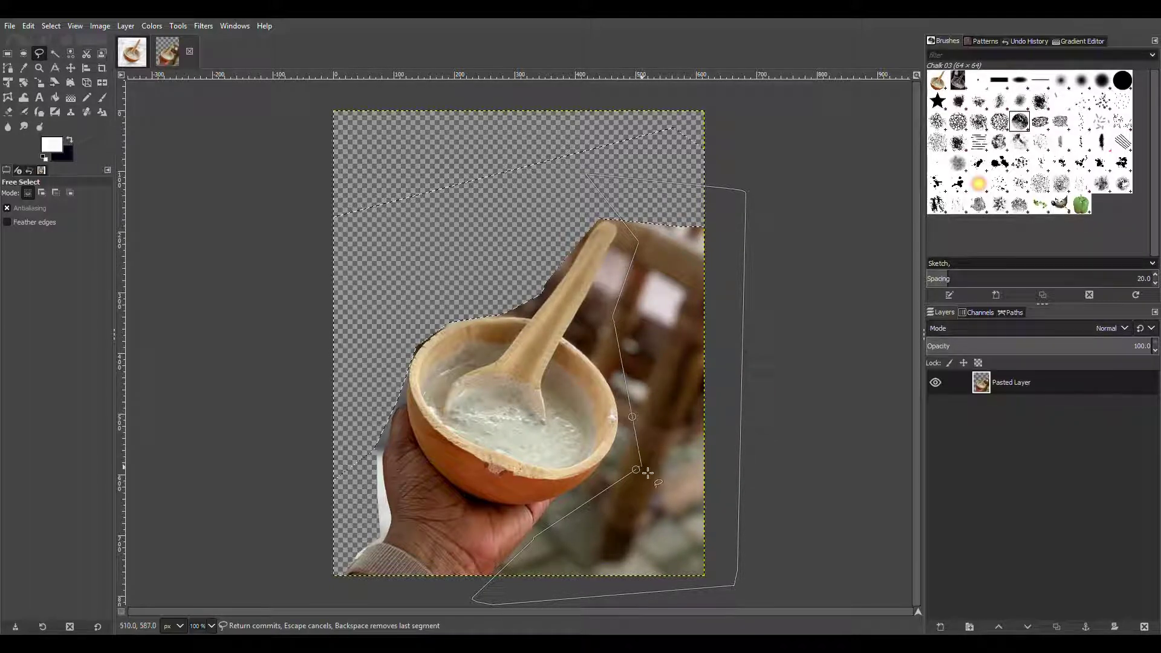
key("Return")
key("Delete")
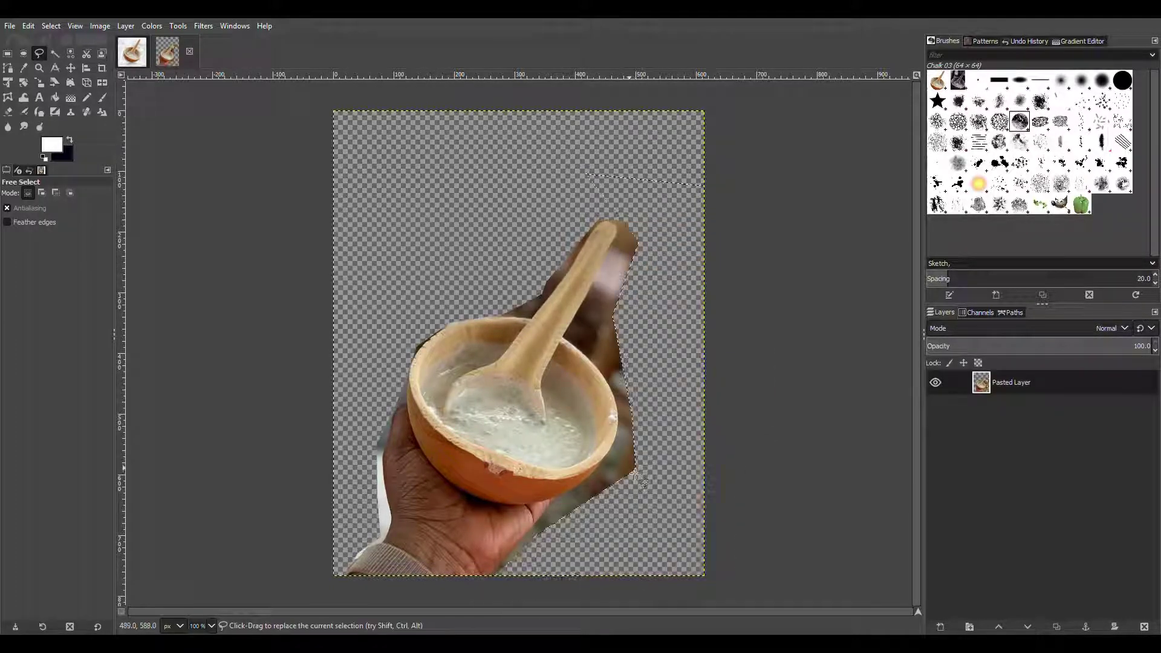
- Free-select the leftover background along the hand's right edge and the bowl's lower-right side and delete it
scroll(546, 508, "up", 4)
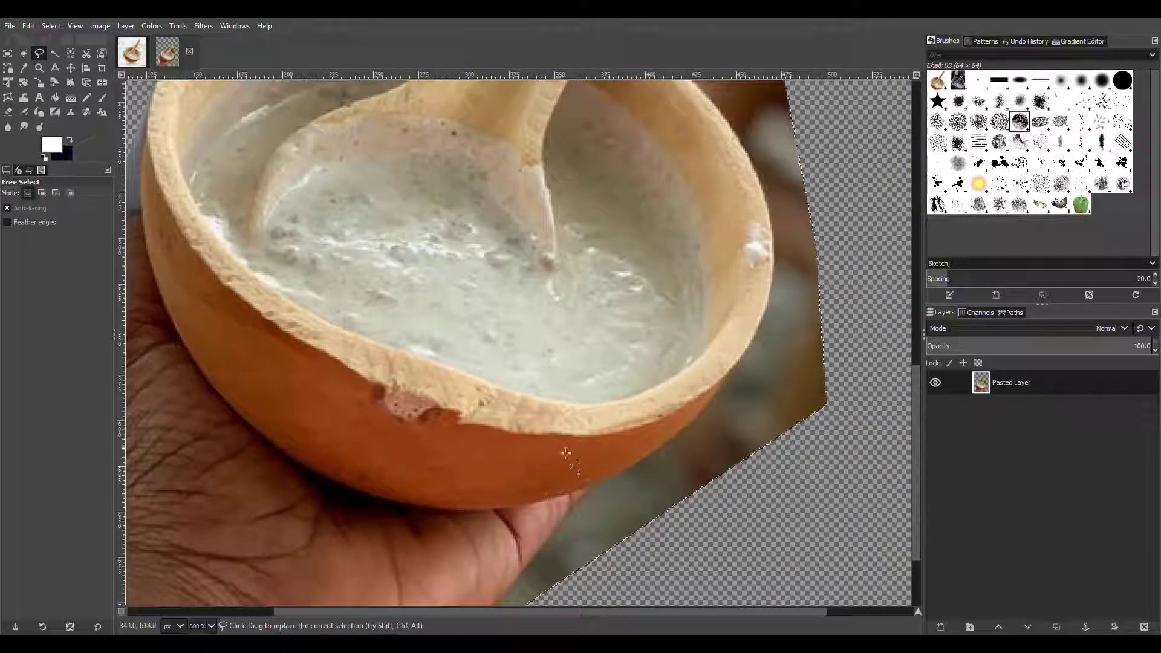
scroll(543, 487, "down", 3)
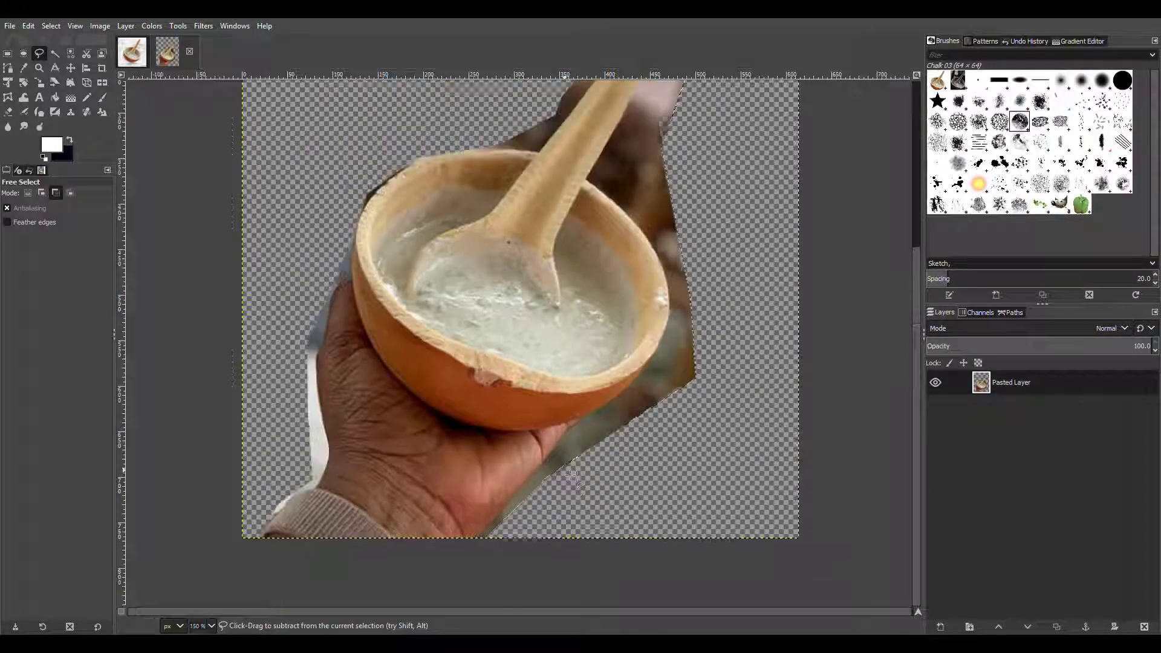
left_click(490, 521)
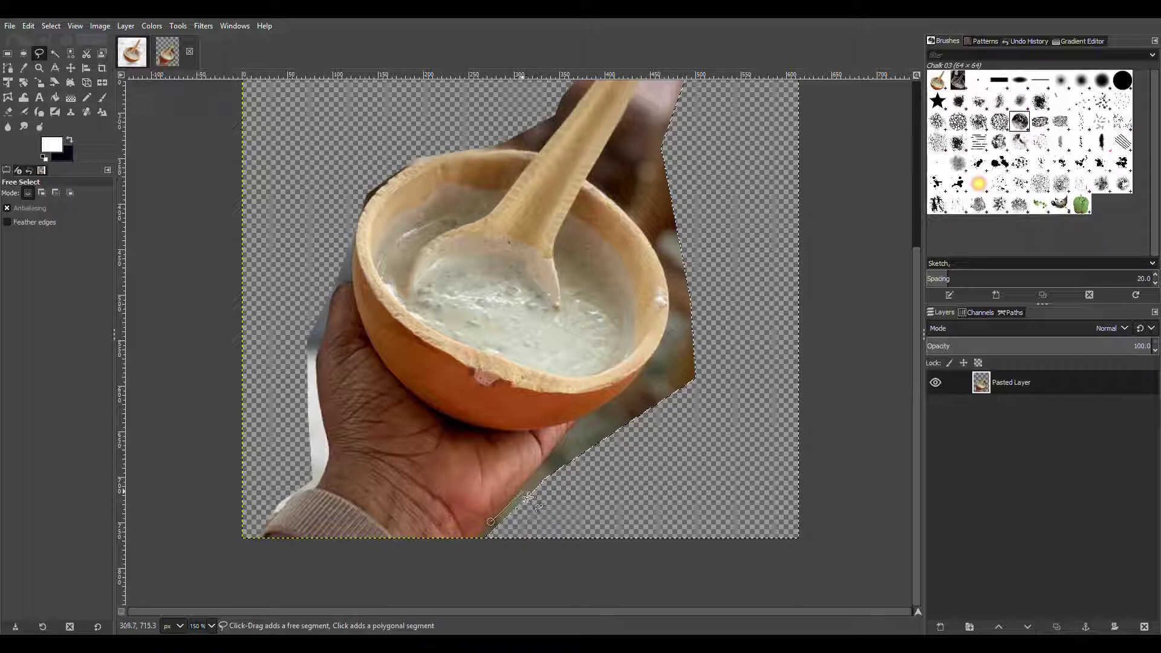
left_click(564, 438)
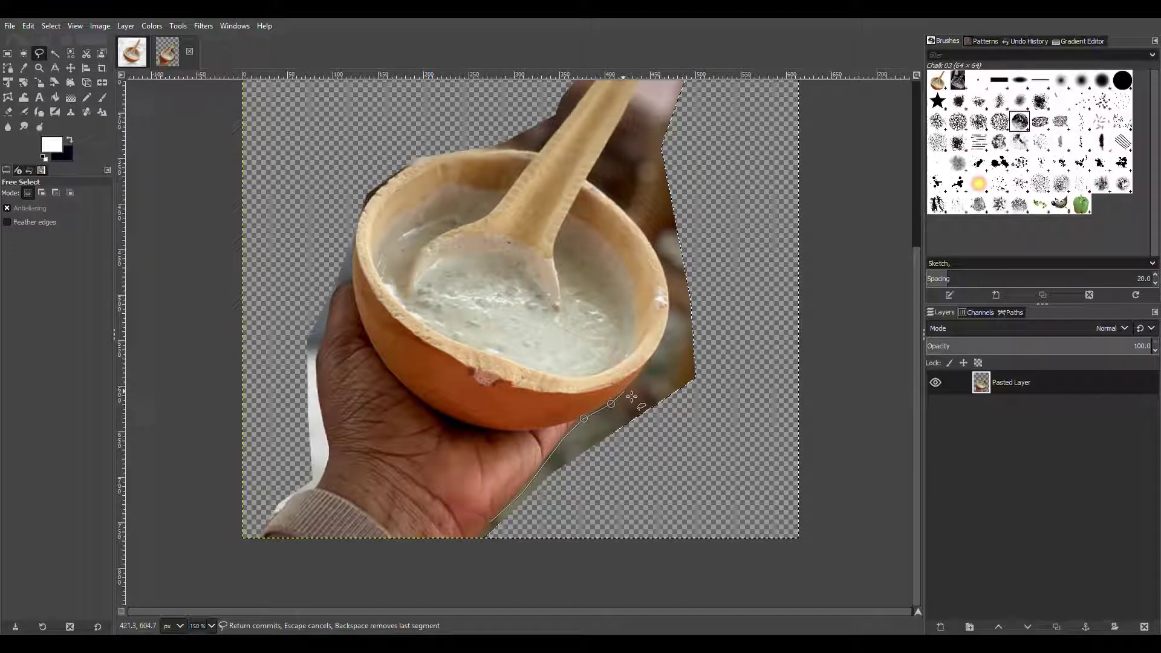
left_click(644, 370)
left_click(748, 279)
left_click(747, 390)
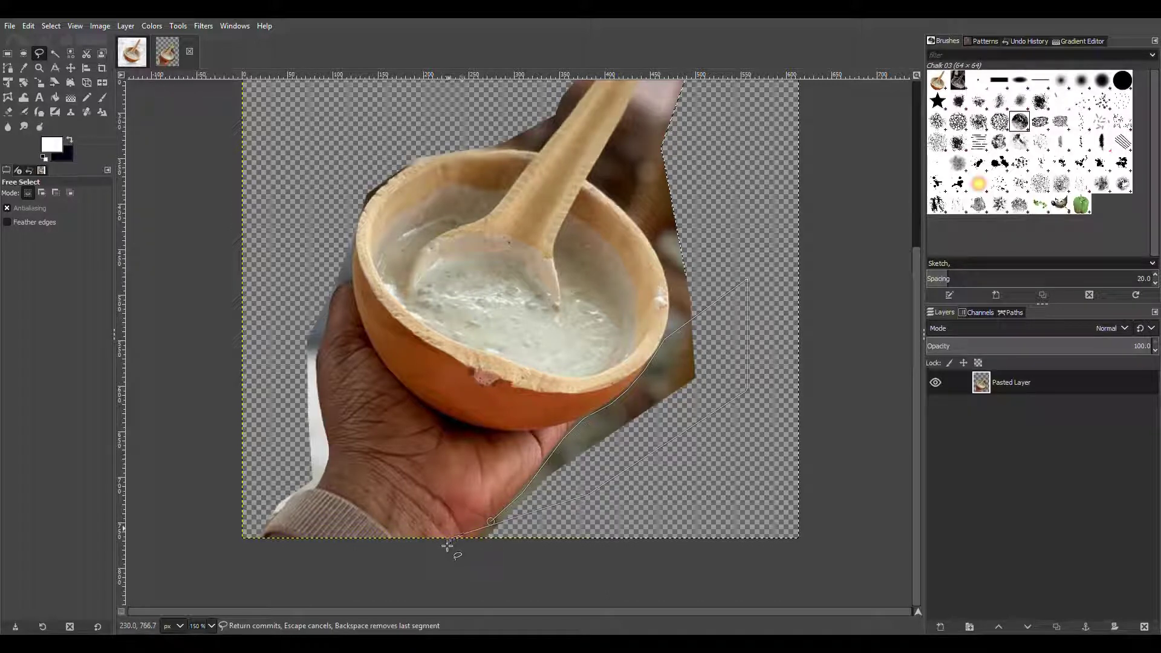
left_click(531, 557)
left_click(521, 562)
left_click(458, 564)
key("Return")
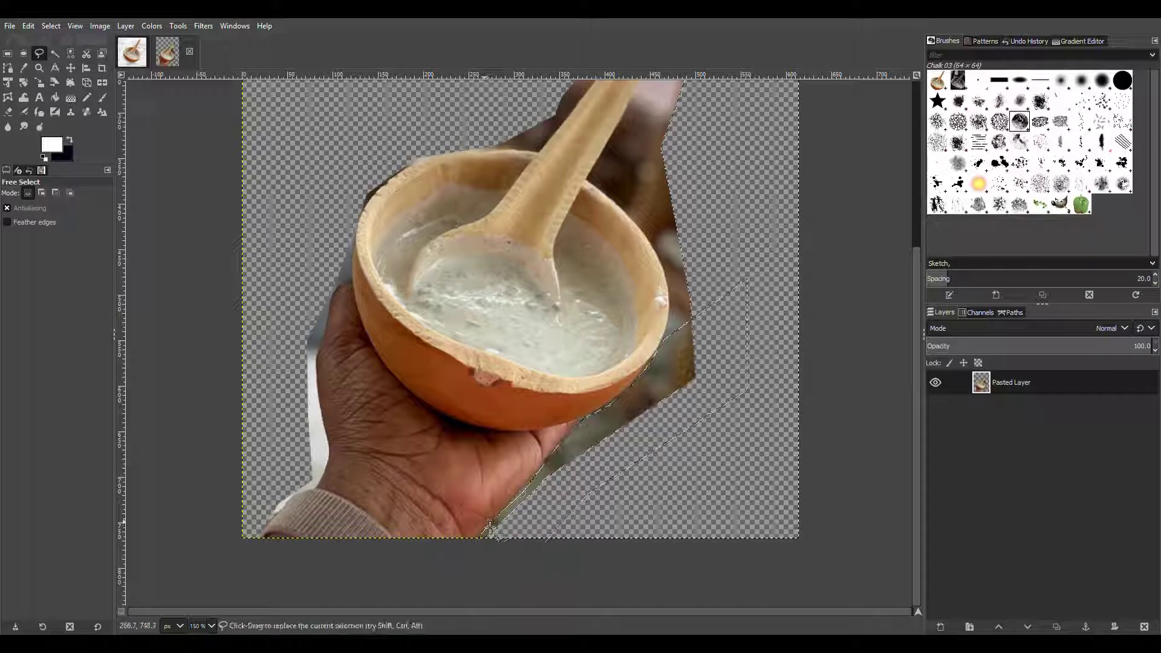
- Begin a Free Select outline along the bowl's upper-right outer rim, from the spoon handle round to the rim's right side
scroll(717, 315, "down", 4)
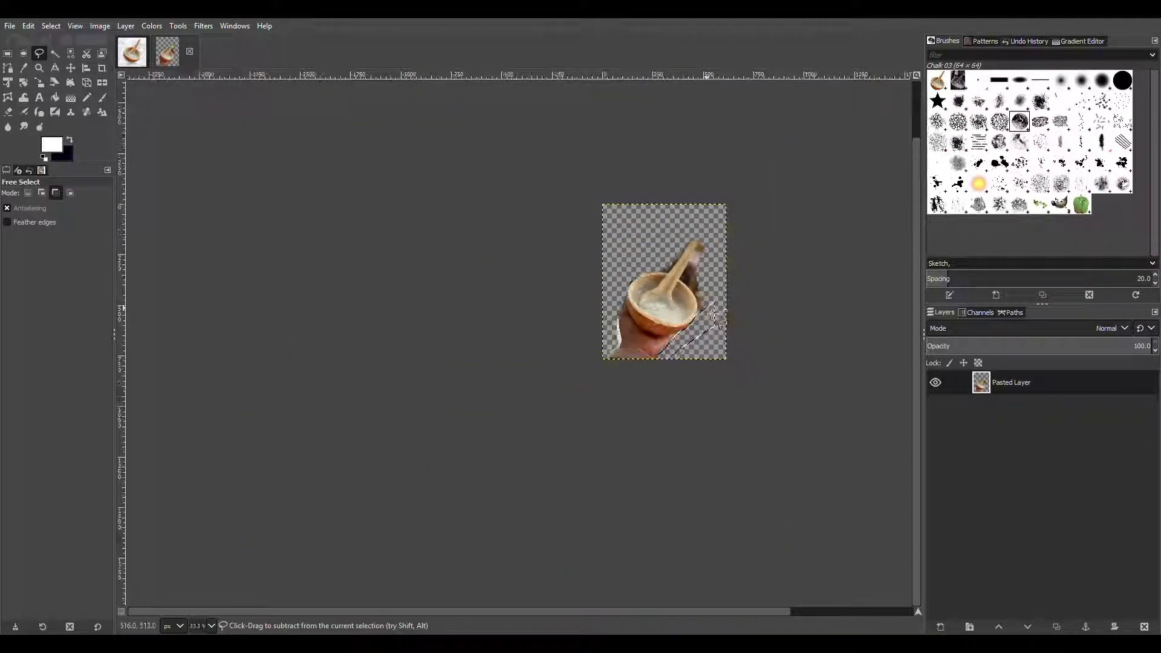
scroll(717, 315, "up", 5)
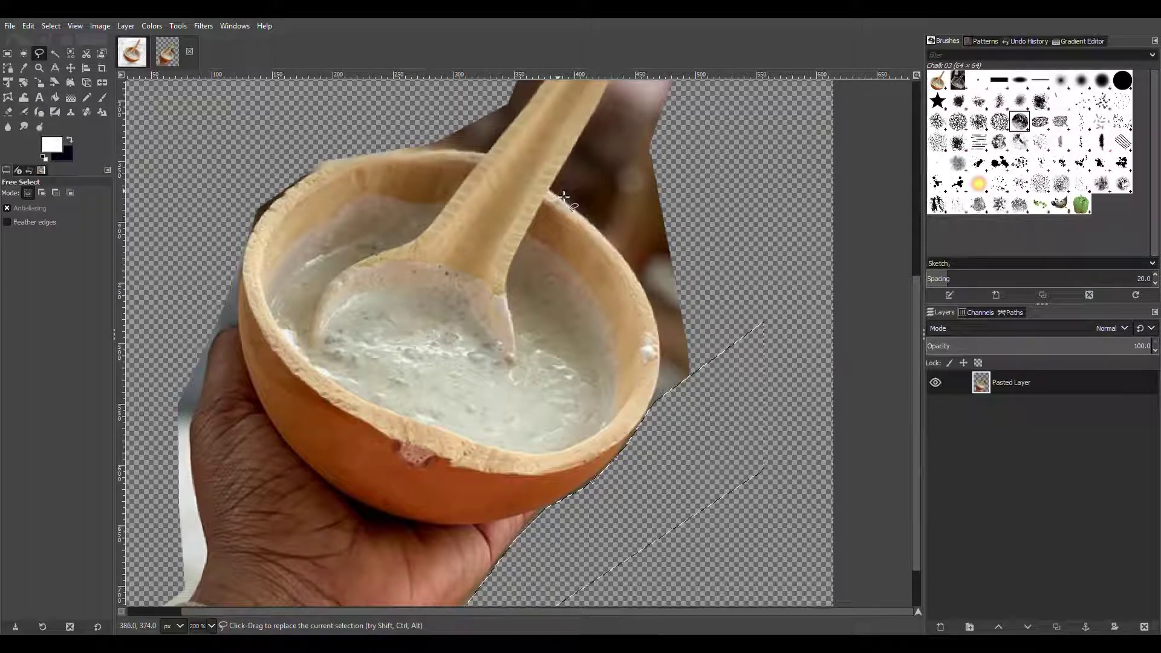
left_click(558, 192)
left_click(590, 221)
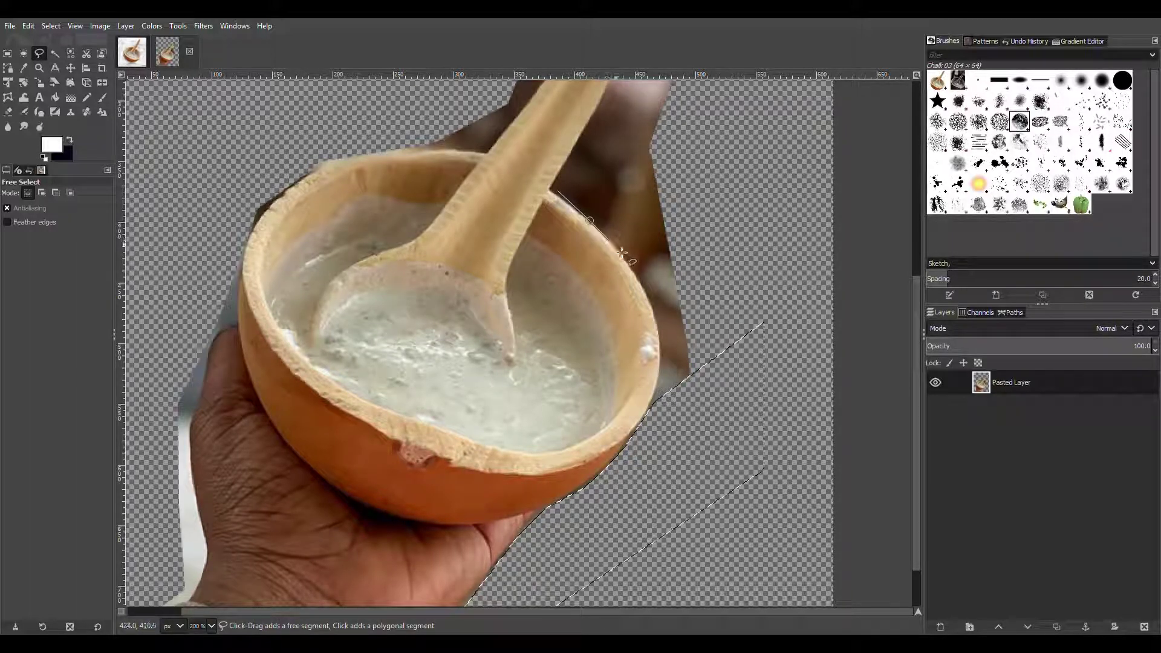
left_click(618, 248)
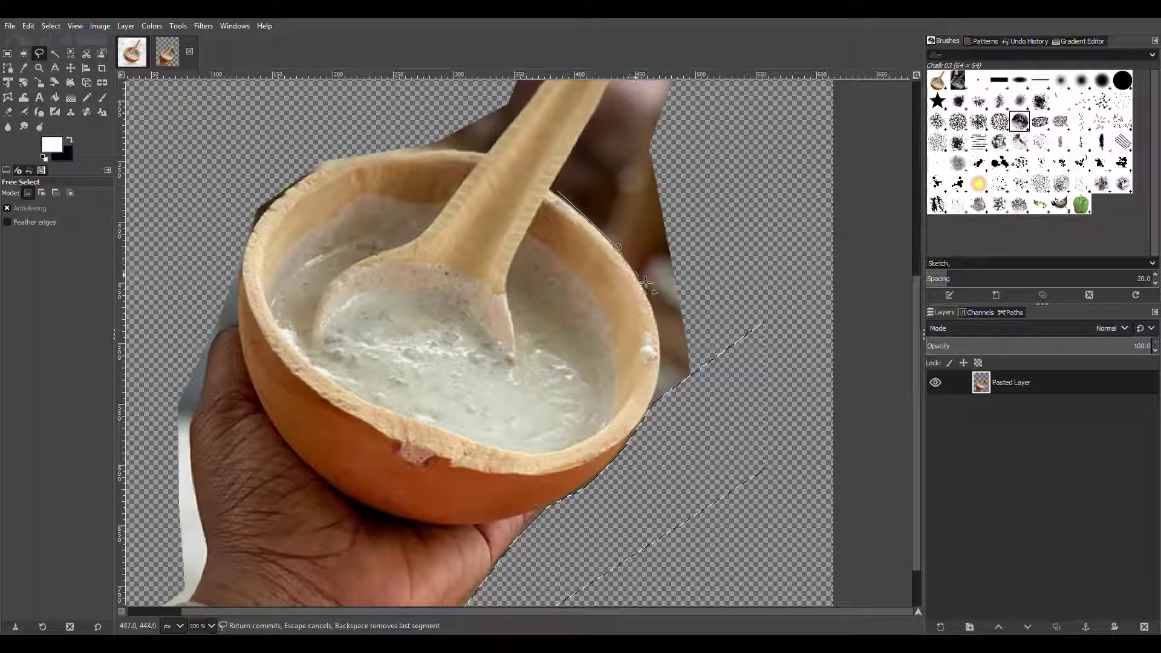
left_click(639, 279)
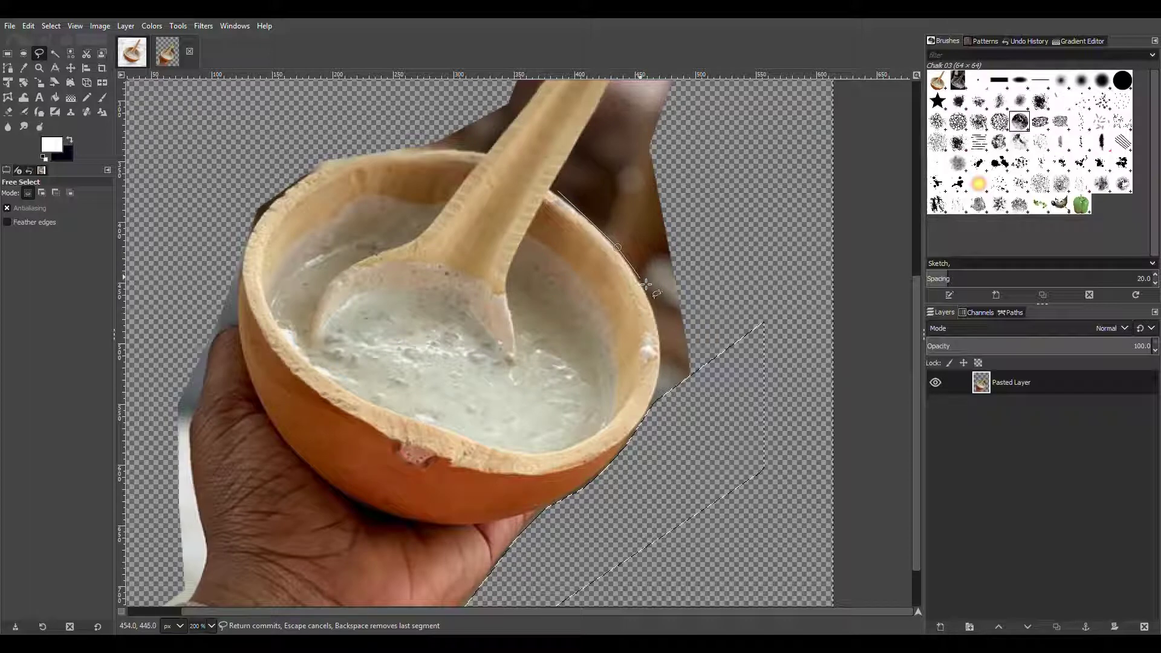
left_click(655, 313)
left_click(660, 345)
- Continue the outline around the leftover background to the spoon tip and down the handle's right edge, close it and delete the enclosed area
scroll(771, 318, "down", 2, "ctrl")
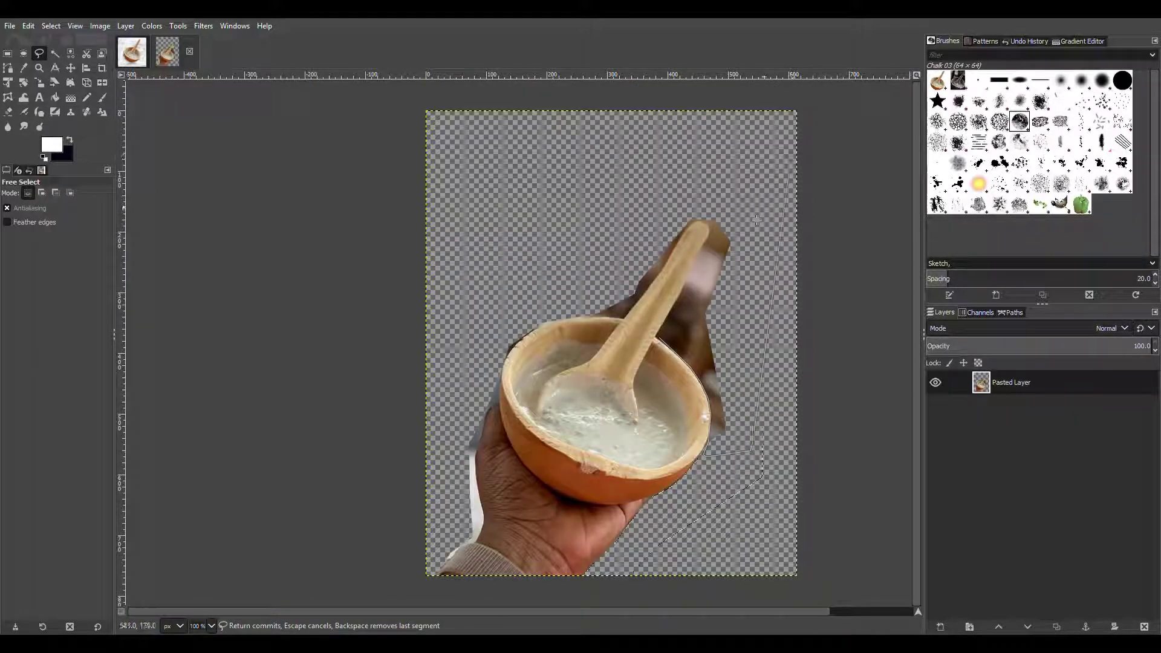
left_click(750, 214)
left_click(716, 222)
scroll(709, 260, "up", 3, "ctrl")
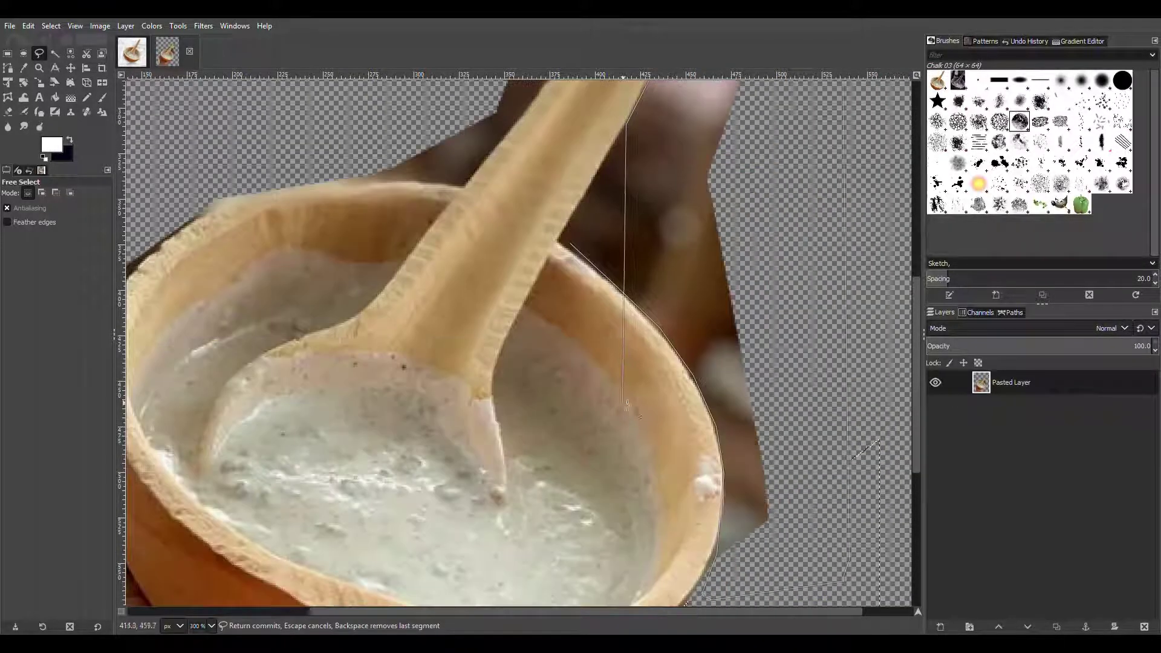
scroll(629, 393, "down", 5)
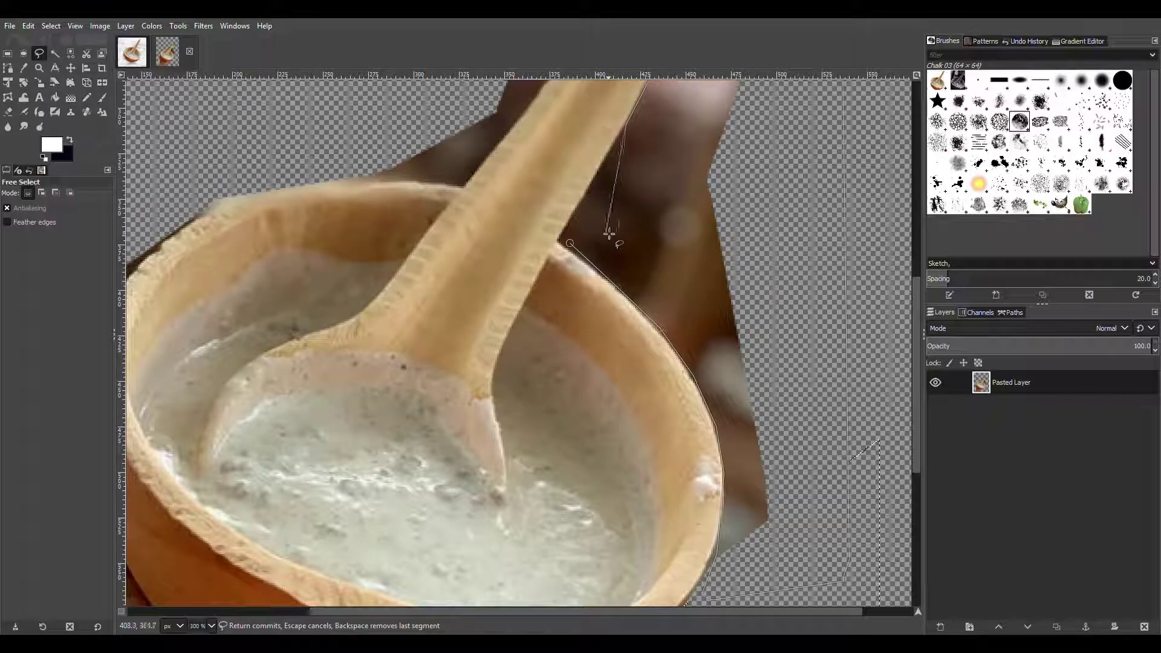
left_click(573, 220)
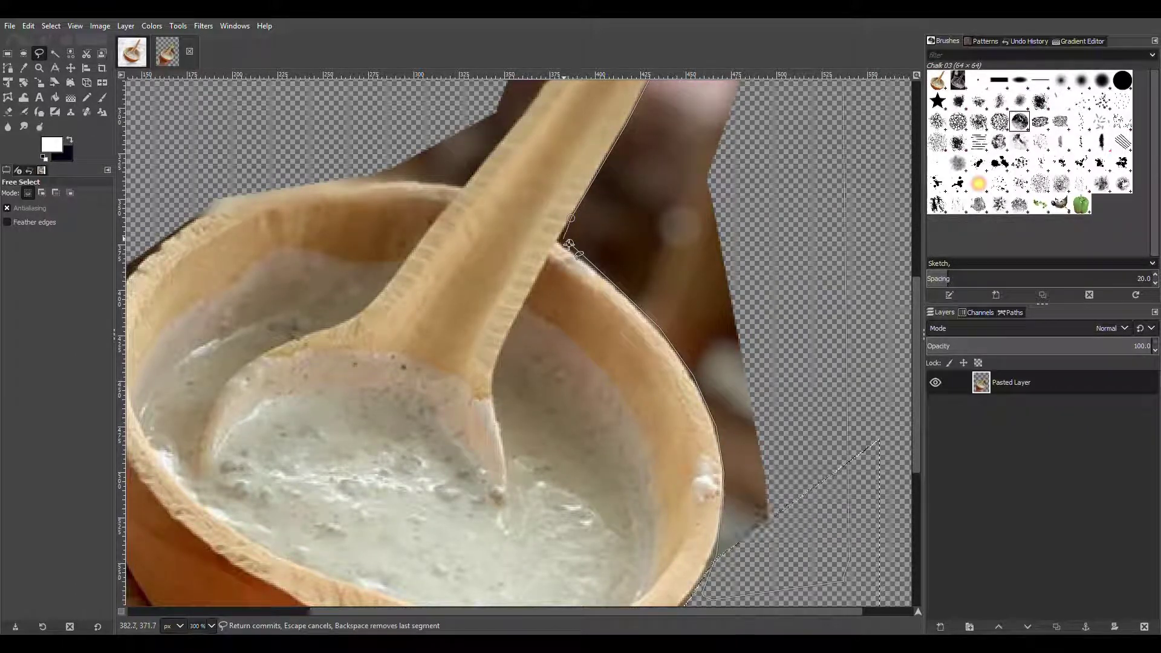
left_click(557, 238)
left_click(571, 245)
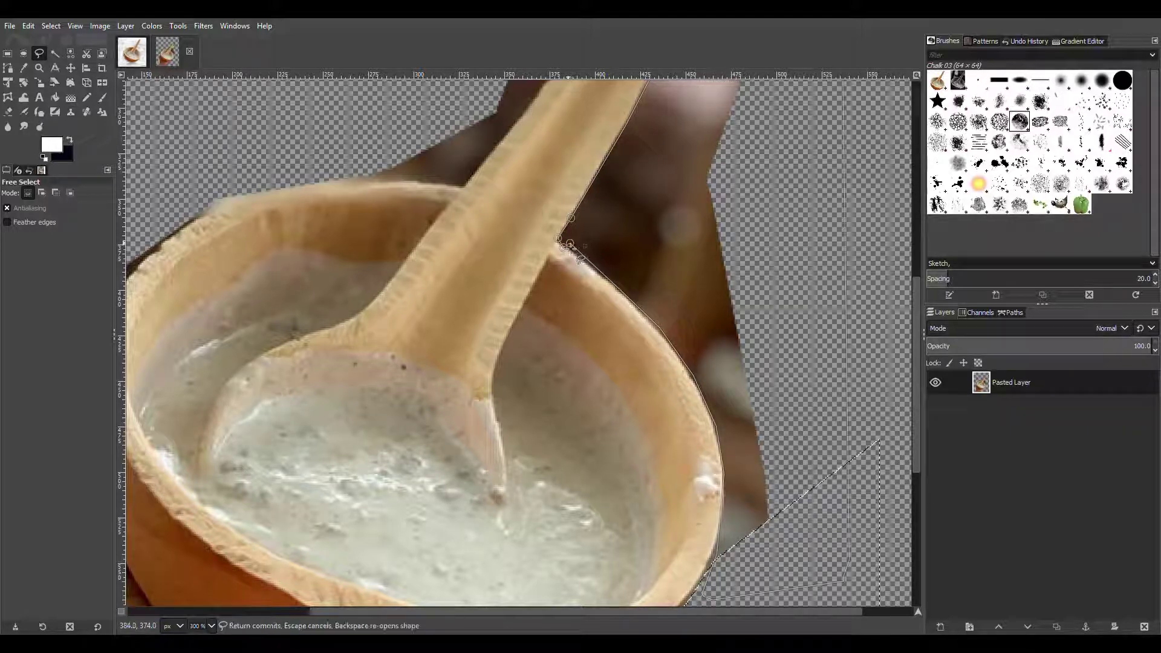
key("Return")
key("Delete")
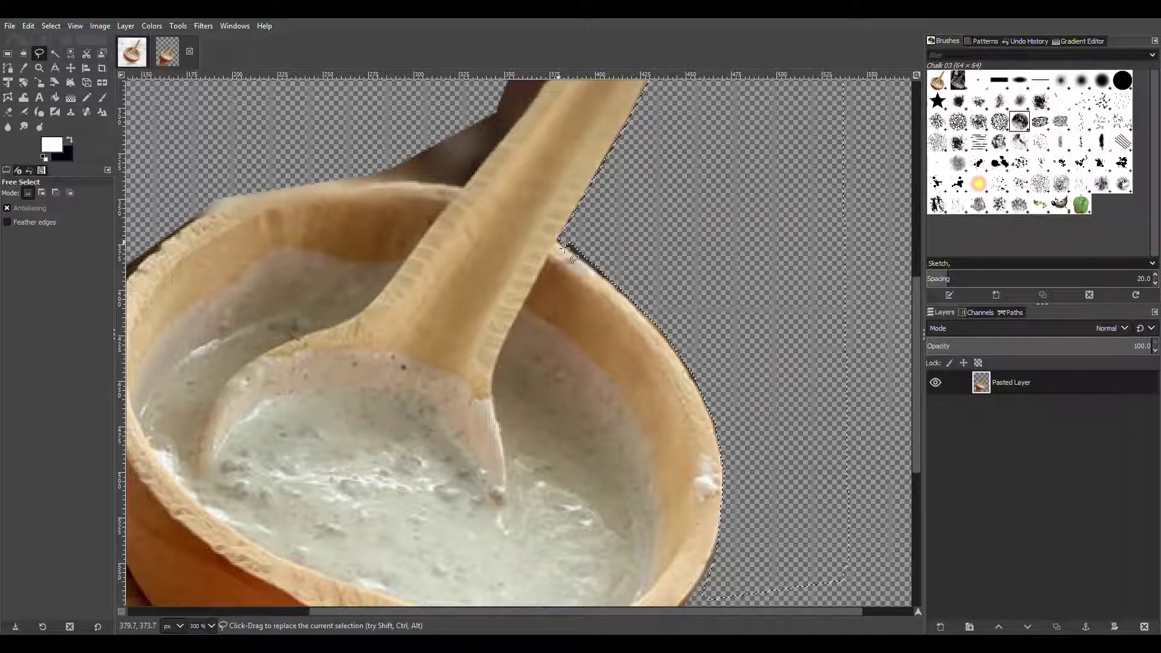
- Free-select the thin dark fringe left along the bowl's upper-right rim and delete it
left_click(558, 242)
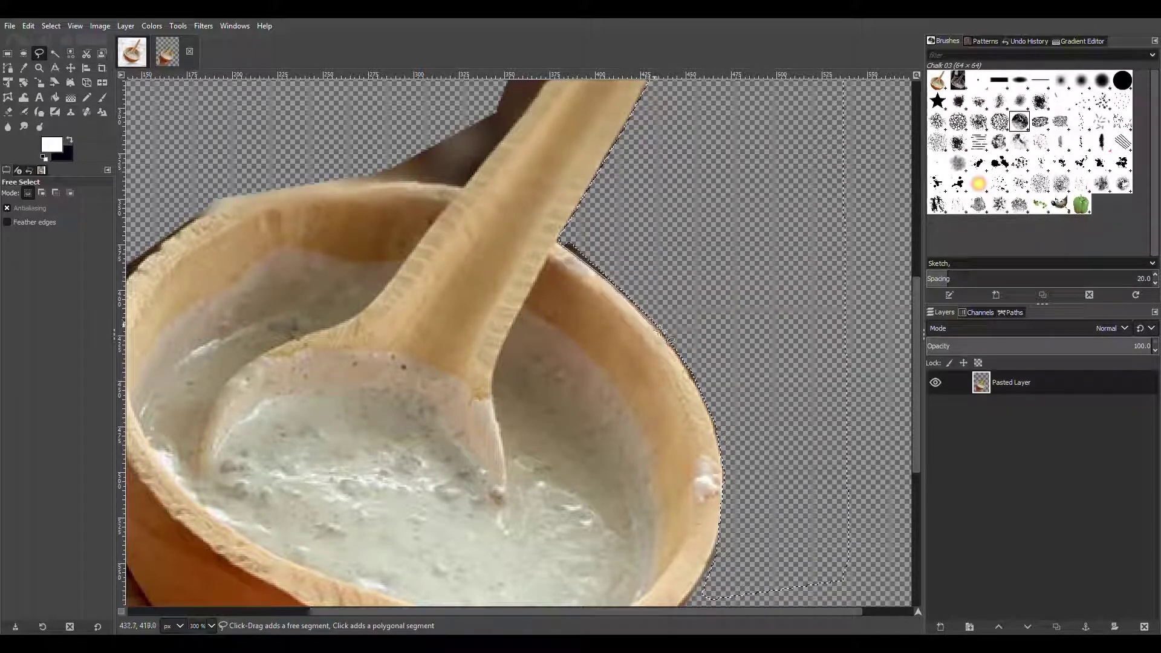
left_click(661, 330)
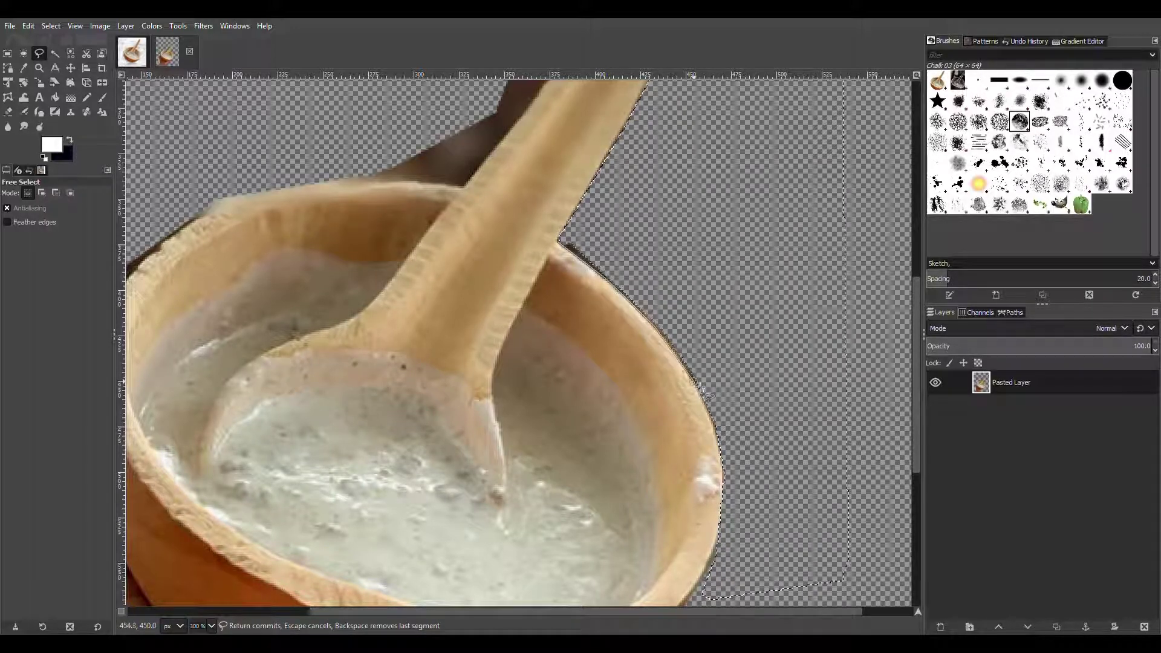
left_click(721, 441)
left_click(759, 412)
left_click(739, 130)
left_click(630, 178)
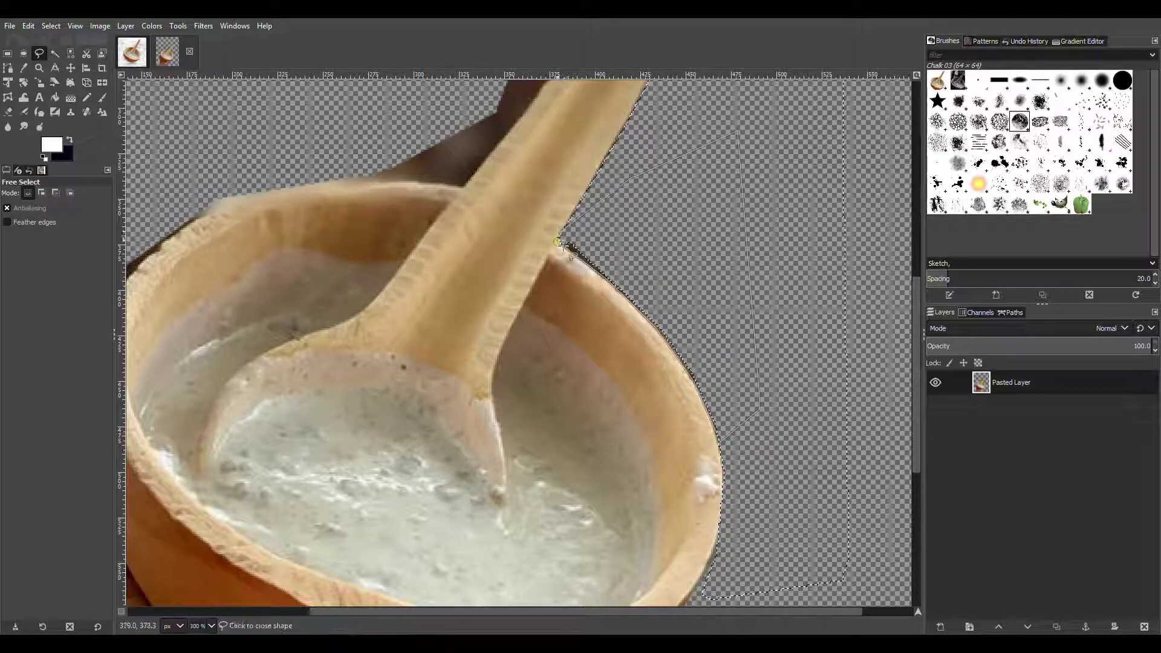
left_click(558, 243)
key("Return")
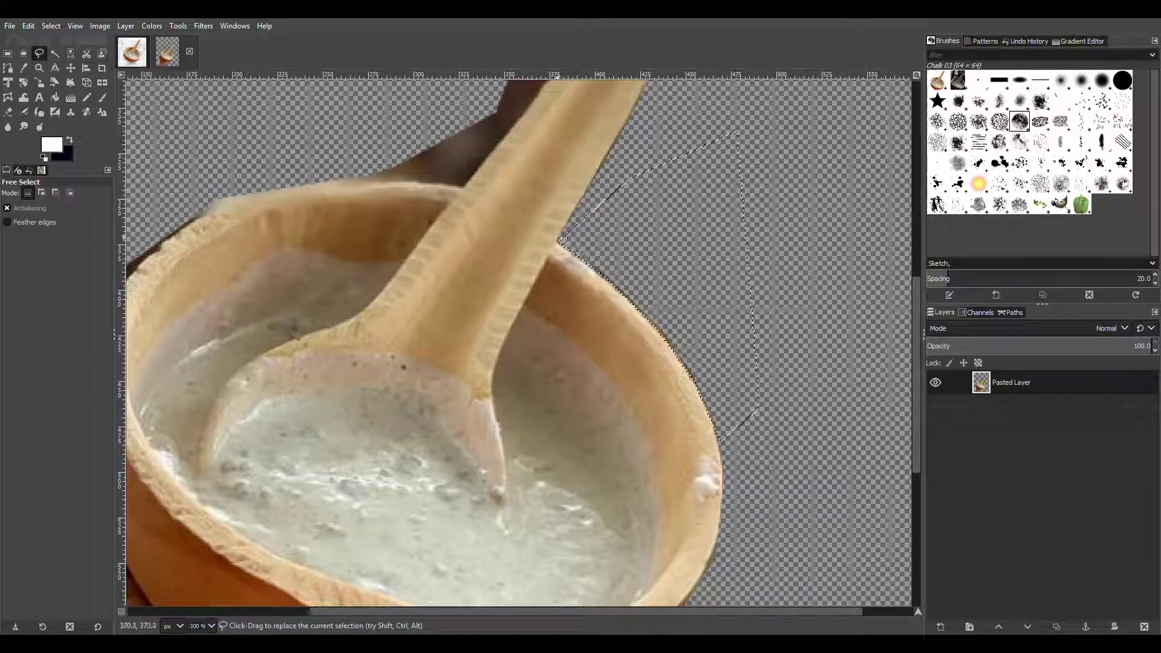
- Trace a Free Select outline between the bowl and the hand, following the bowl's left side and underside to its lower right
scroll(515, 219, "down", 5)
scroll(515, 219, "down", 2)
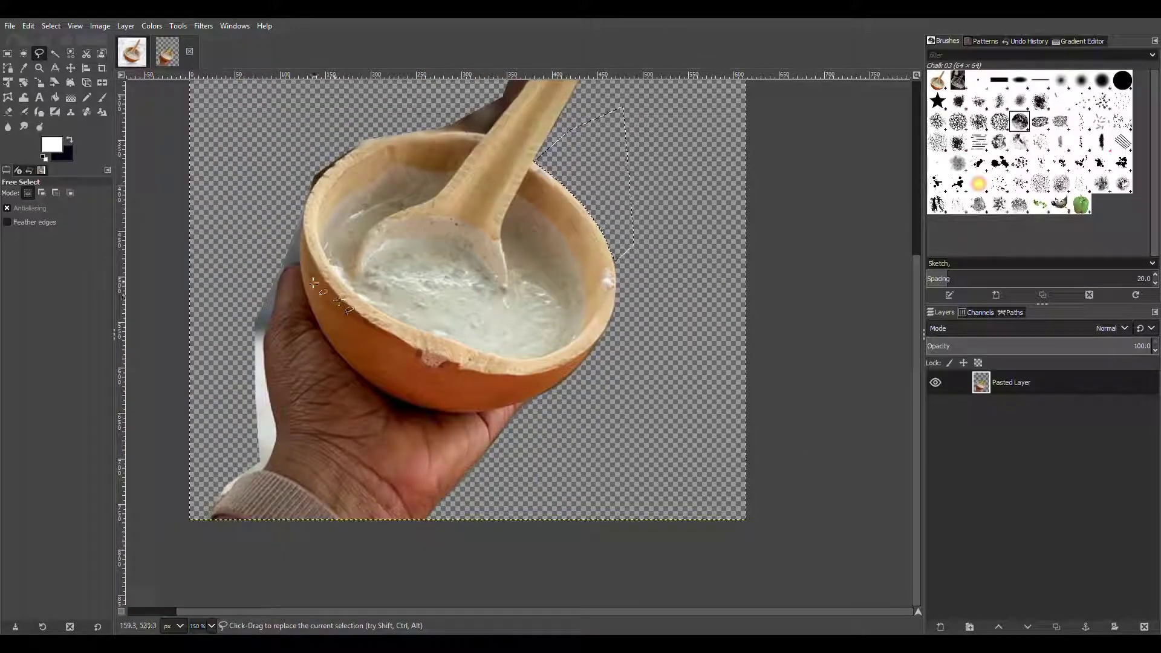
left_click(298, 252)
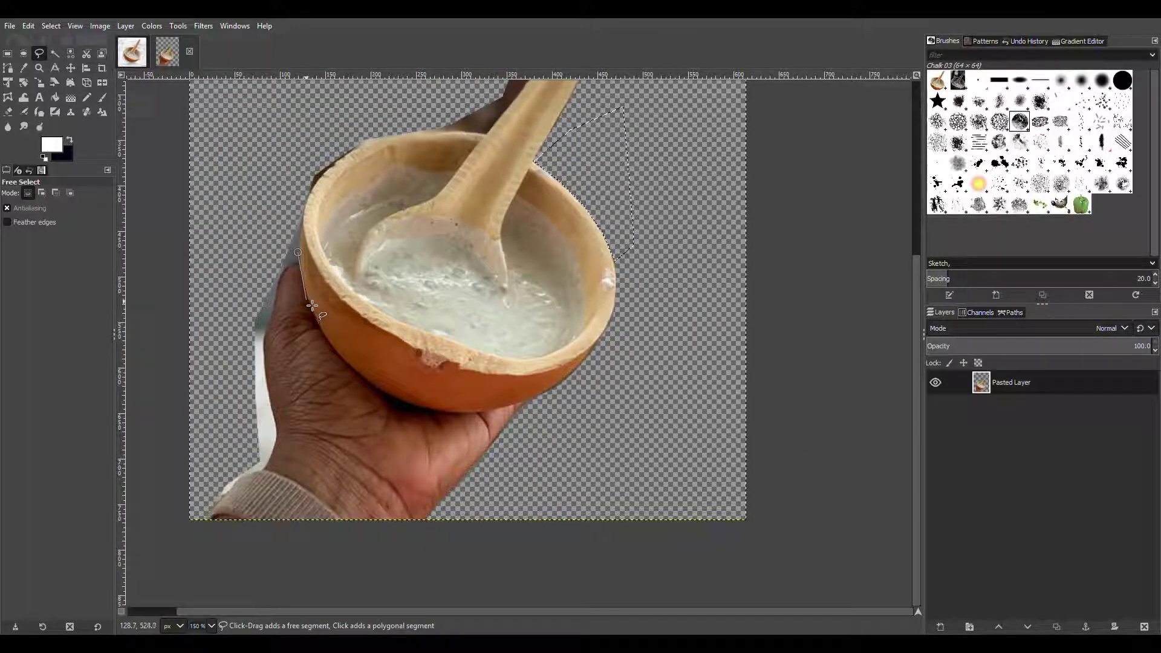
left_click(301, 271)
left_click(306, 297)
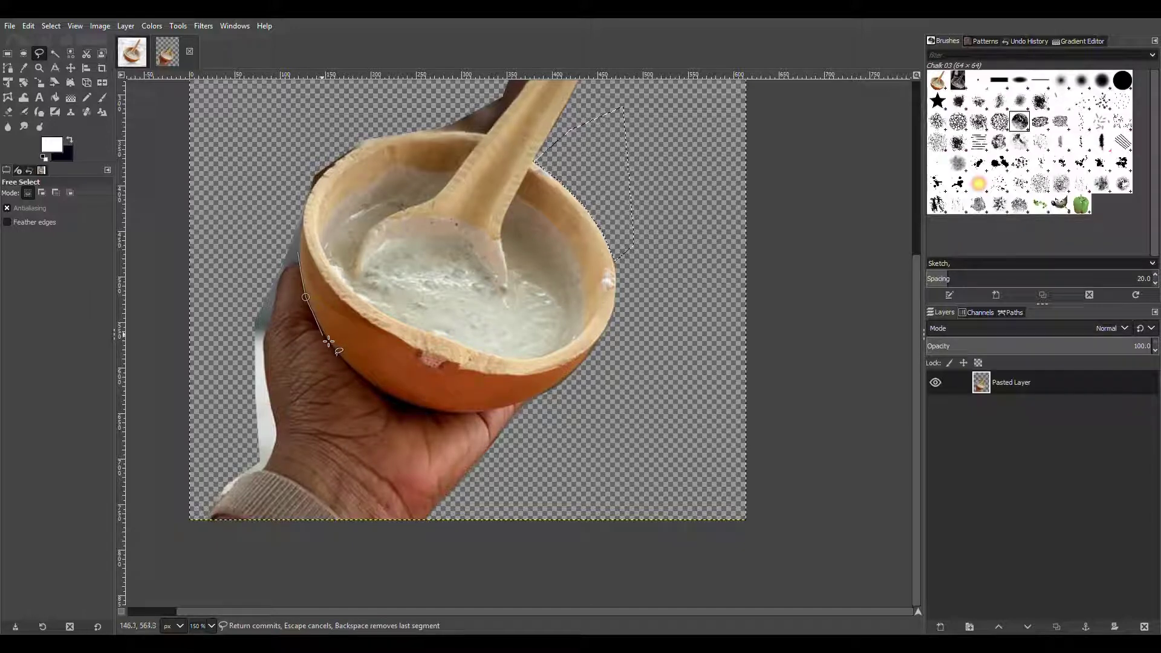
left_click(325, 336)
left_click(390, 398)
double_click(458, 417)
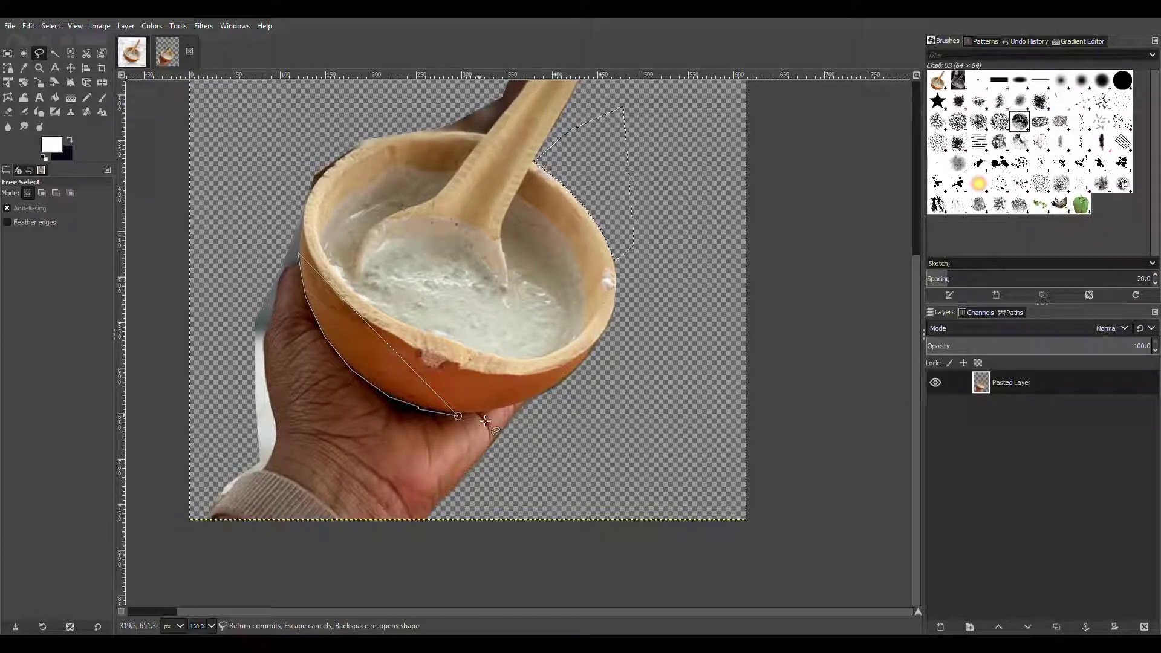
key("BackSpace")
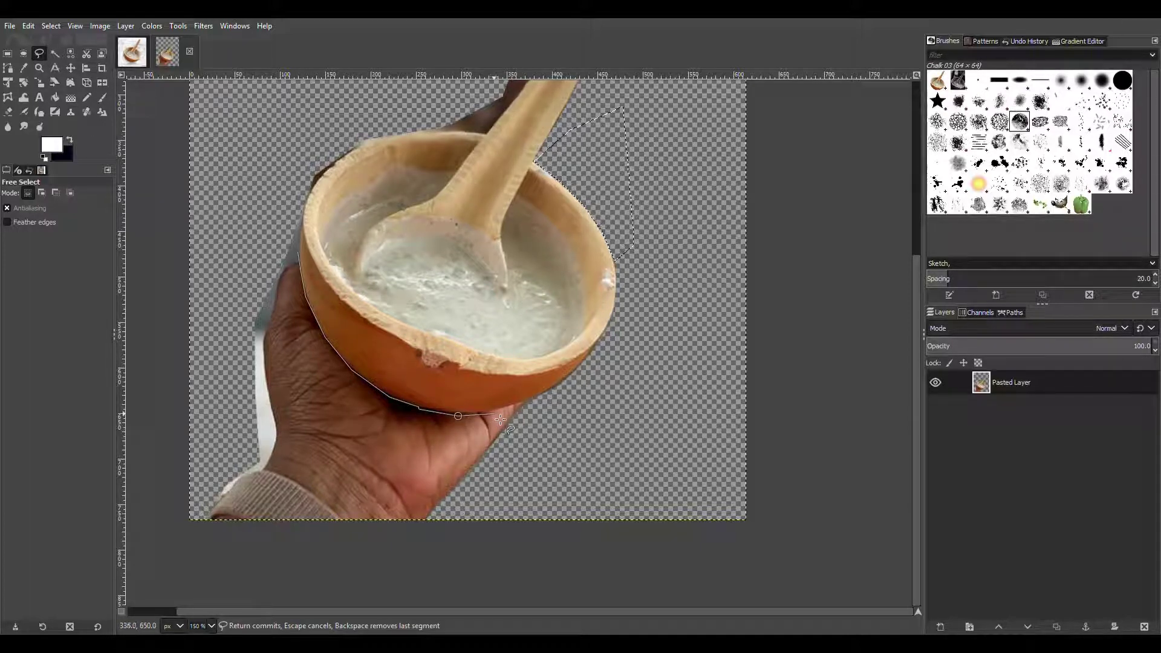
left_click(523, 401)
- Carry the outline around the hand and sleeve, close it along the bowl's upper-left rim and delete the enclosed area
left_click(166, 581)
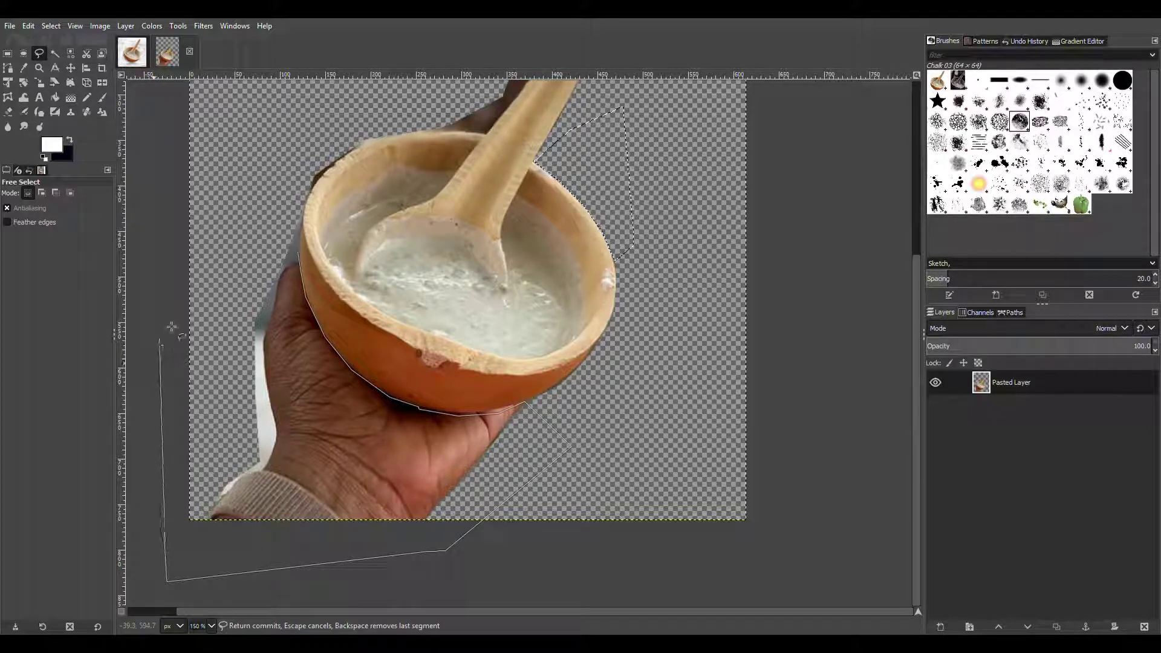
left_click(174, 248)
left_click(326, 123)
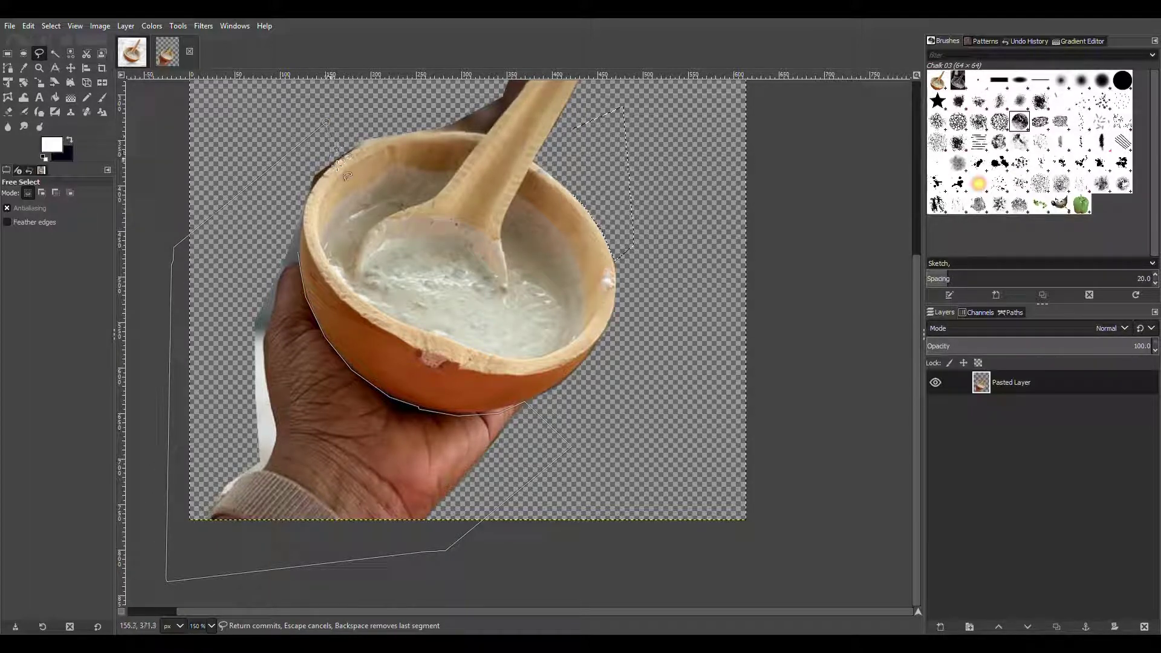
left_click(331, 161)
left_click(322, 172)
left_click(310, 189)
left_click(298, 253)
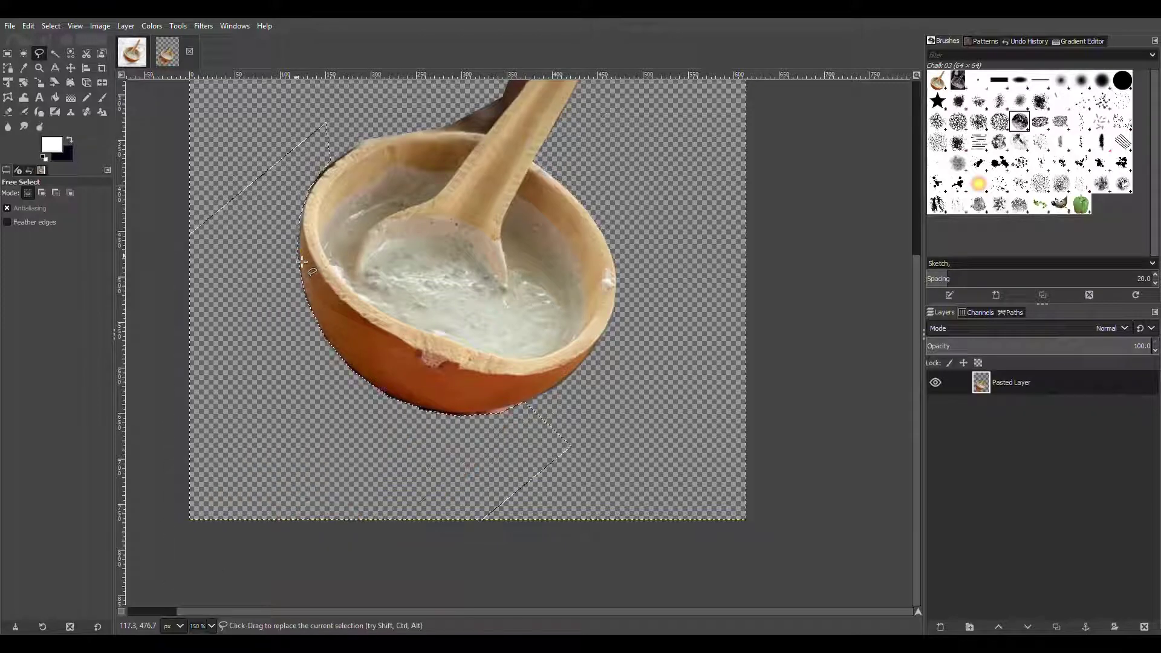
- Free-select the dark leftover background between the bowl's back rim and the spoon handle's left edge, up to the spoon tip, and delete it
scroll(521, 229, "up", 1)
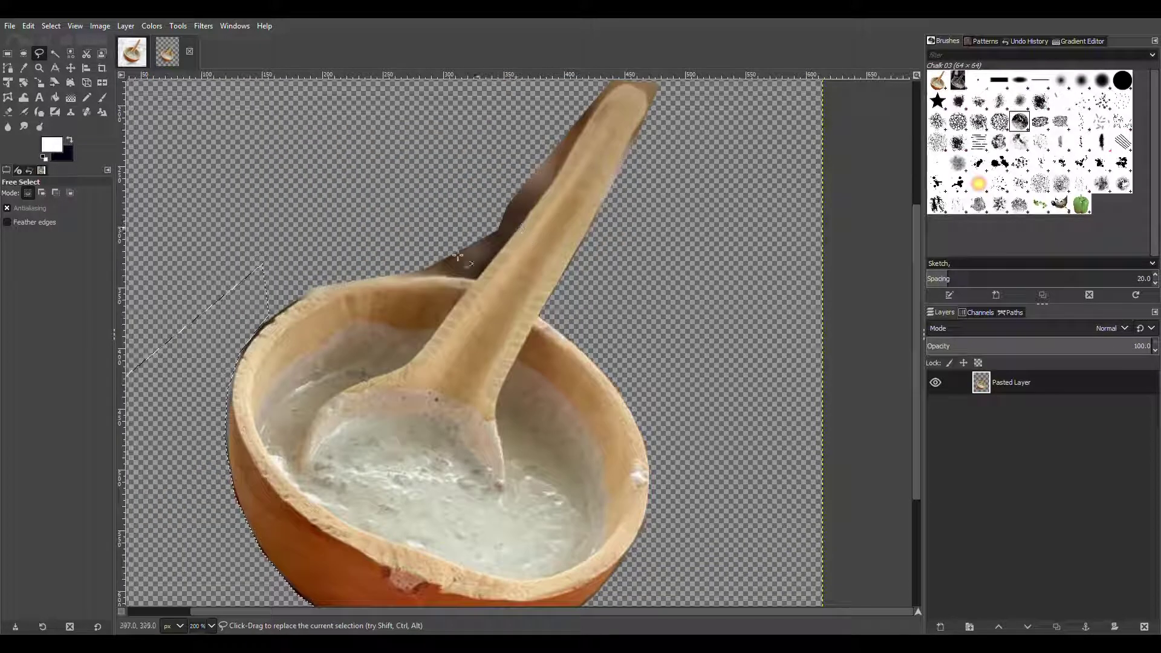
left_click(408, 277)
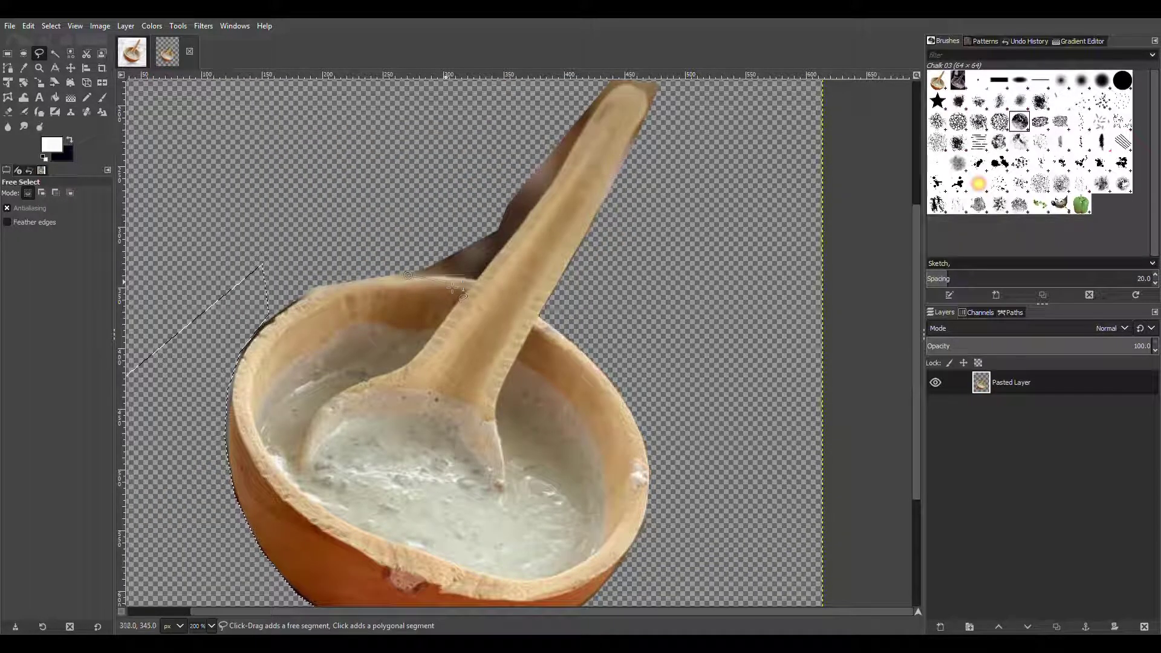
left_click(450, 278)
left_click(476, 278)
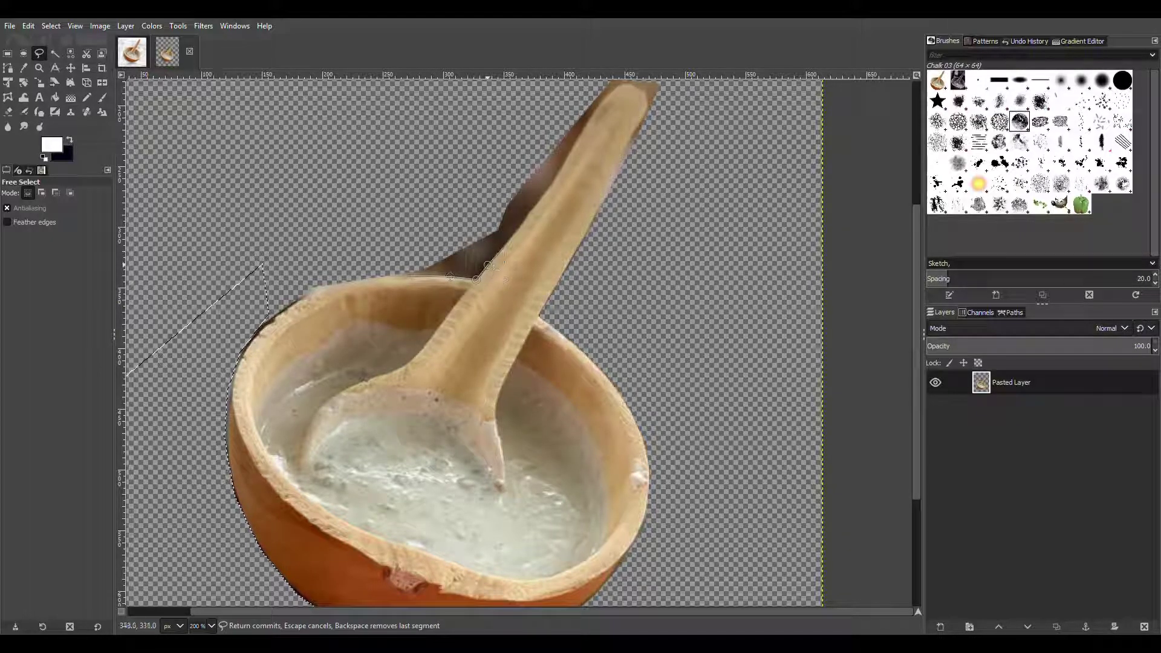
left_click(519, 228)
left_click(578, 141)
left_click(592, 113)
scroll(633, 99, "down", 1)
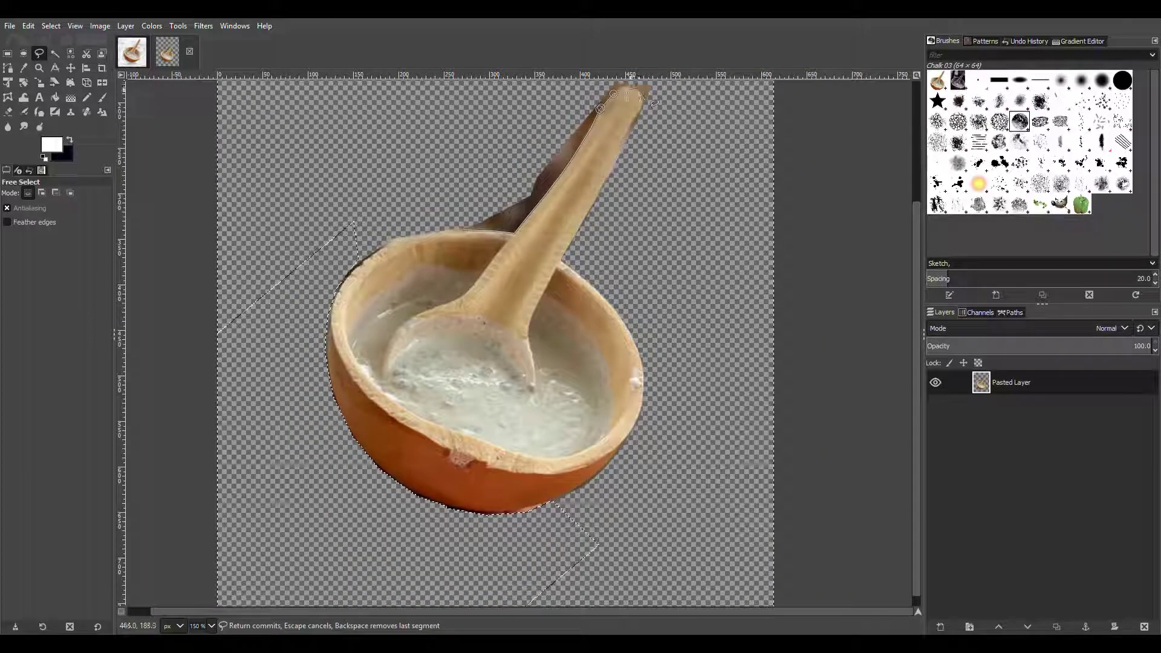
left_click(622, 85)
left_click(515, 85)
left_click(248, 236)
left_click(469, 237)
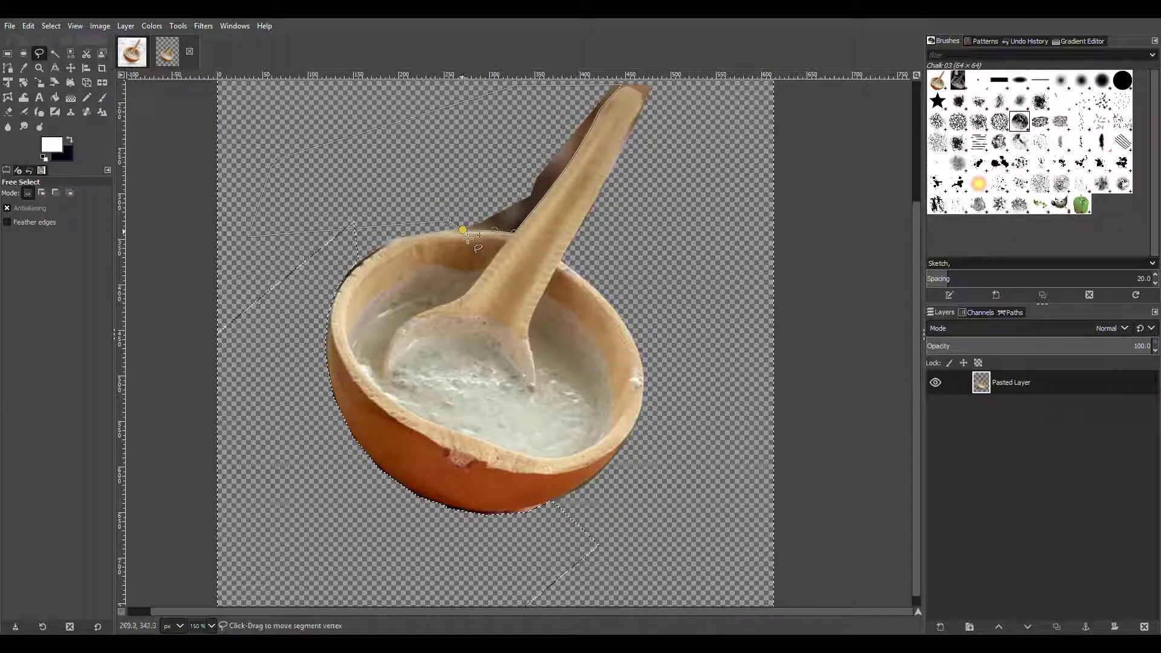
key("Return")
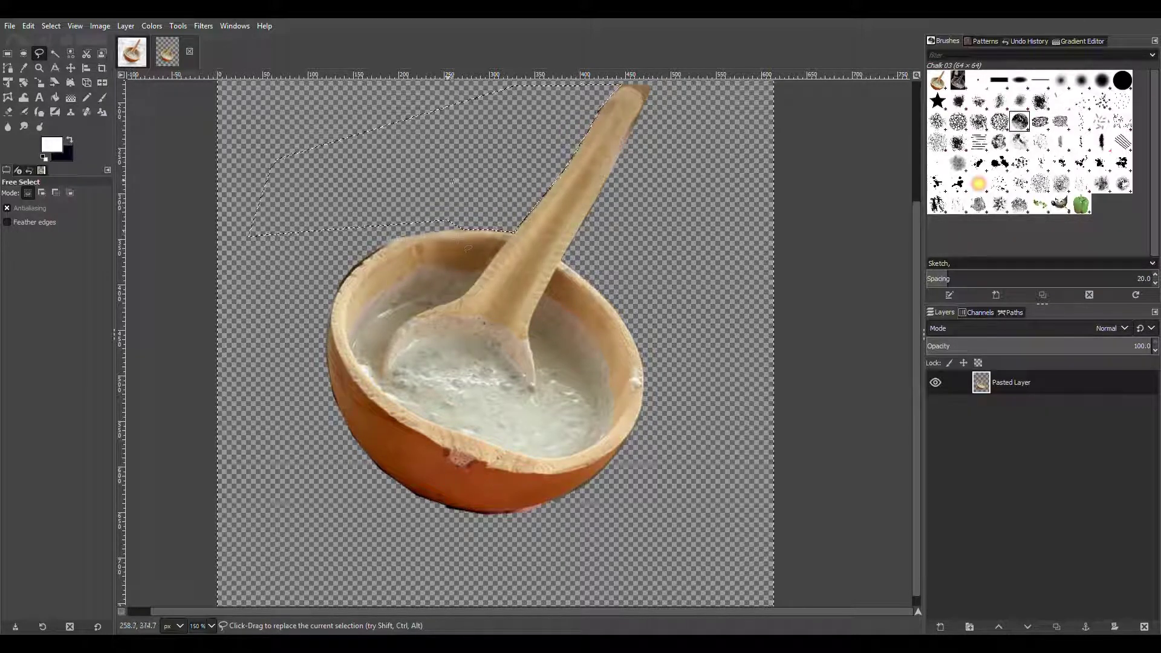
- Trace a Free Select outline from the spoon handle's upper-left edge around its rounded tip and down the handle's right edge
scroll(599, 218, "up", 3)
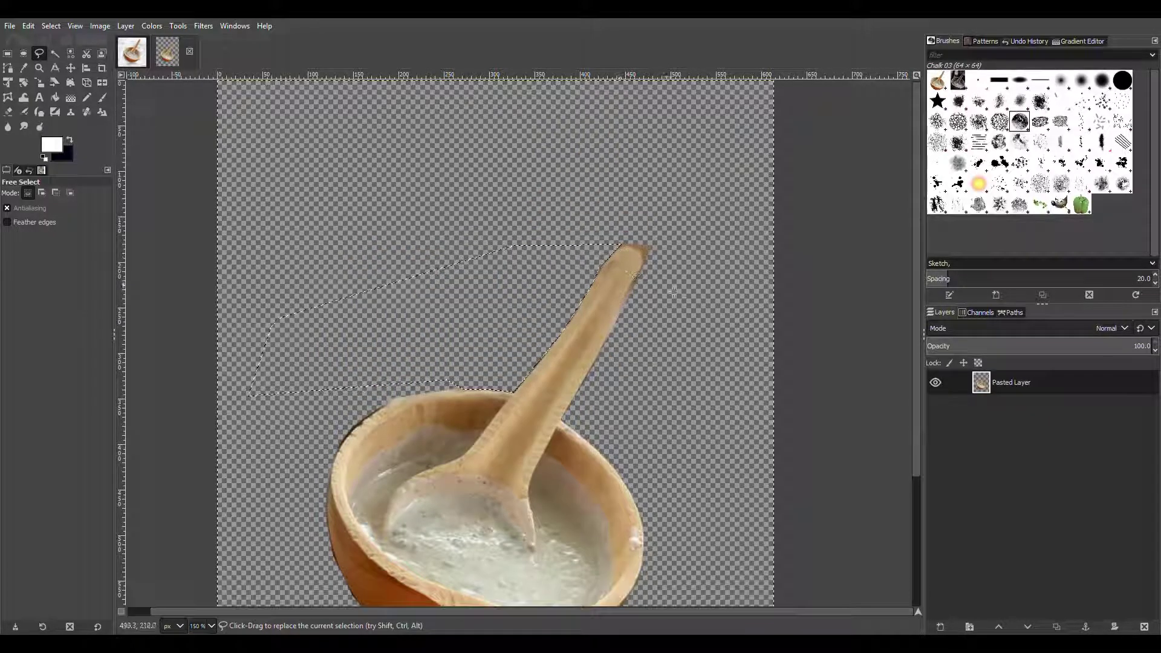
scroll(677, 284, "up", 3)
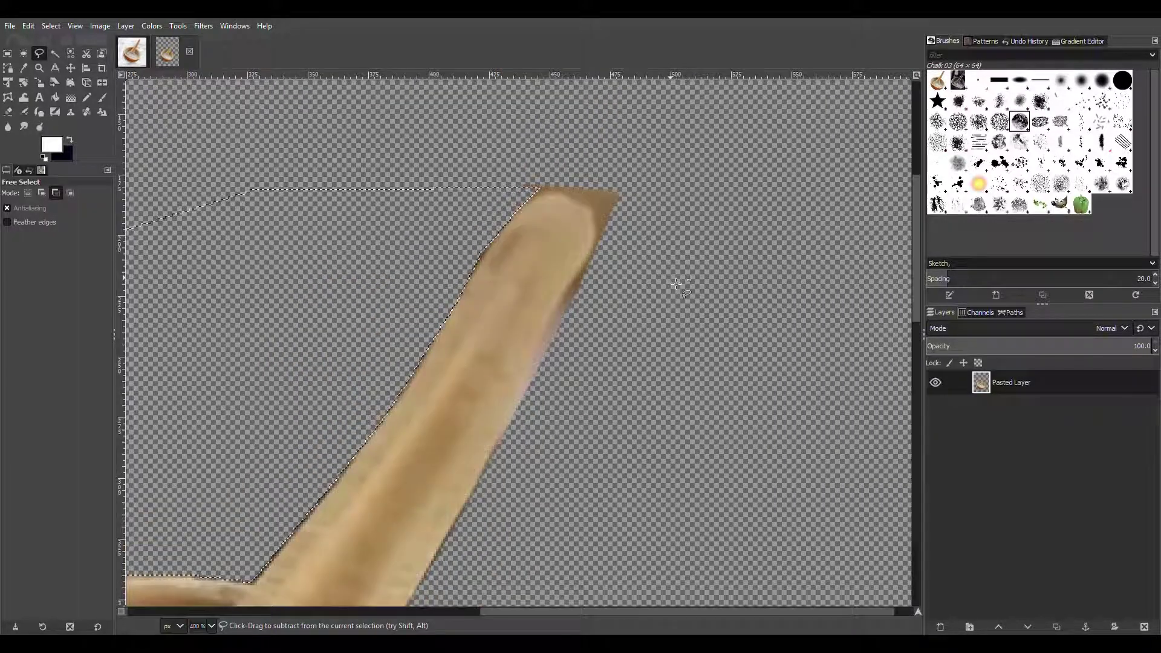
left_click(481, 266)
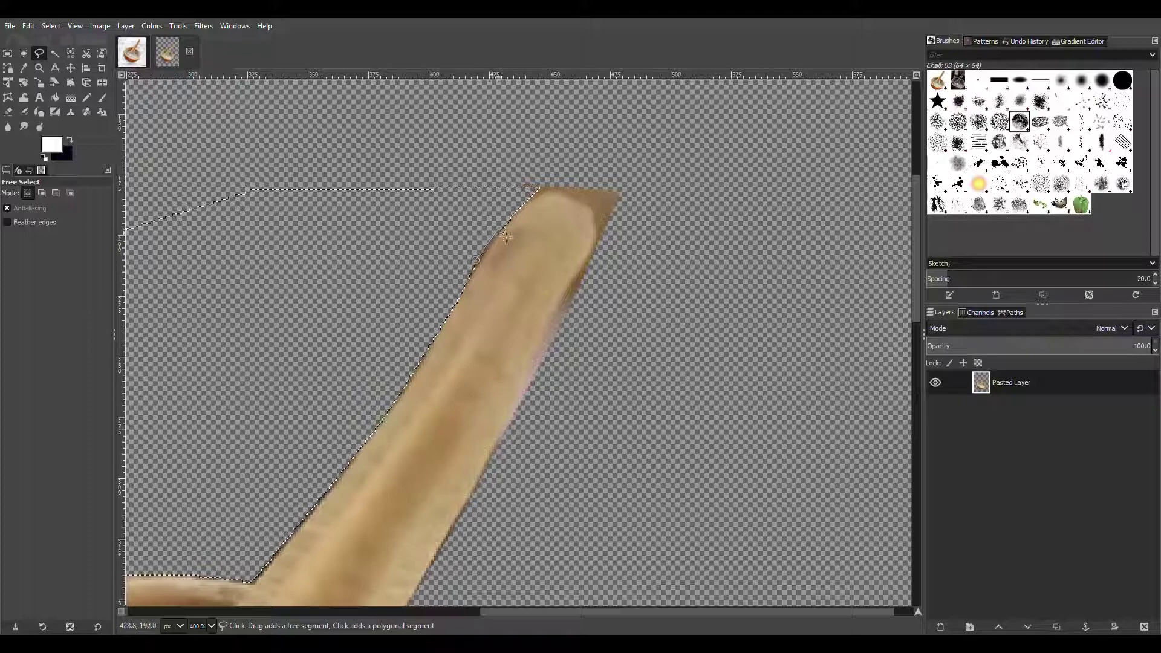
left_click(538, 196)
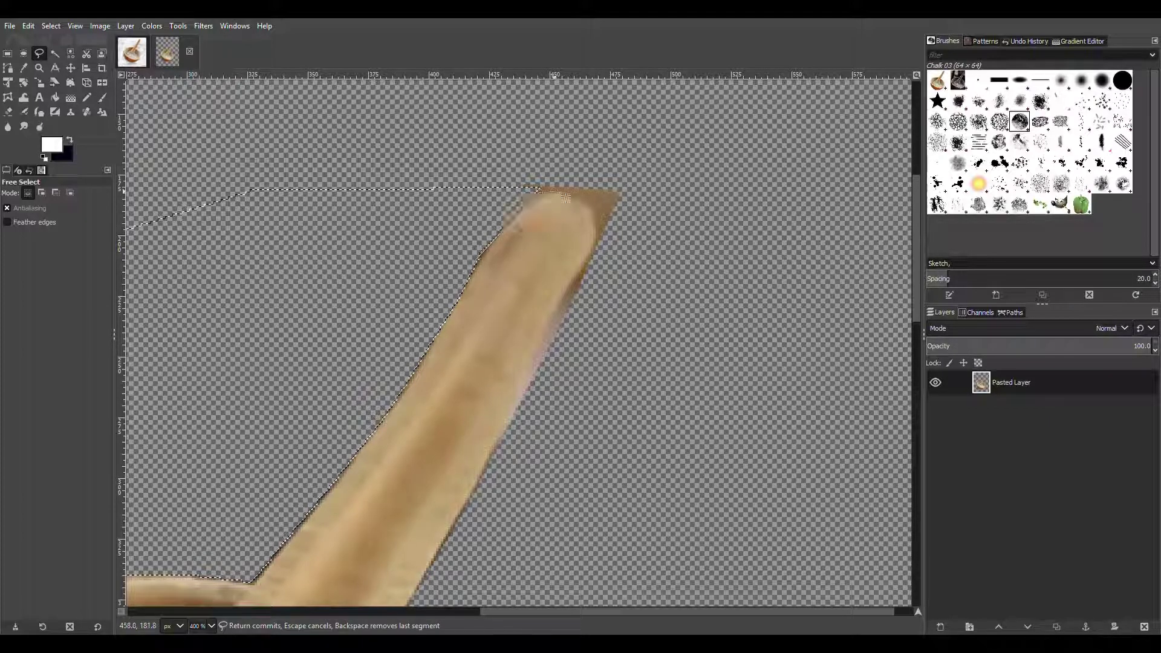
left_click(596, 213)
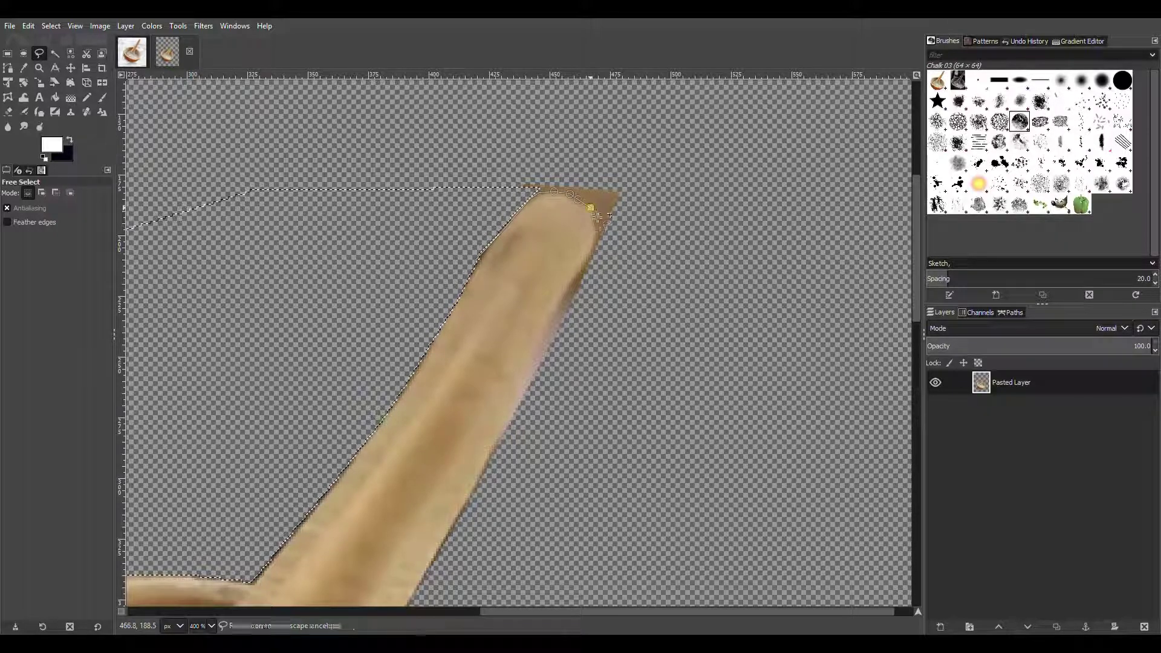
left_click(599, 218)
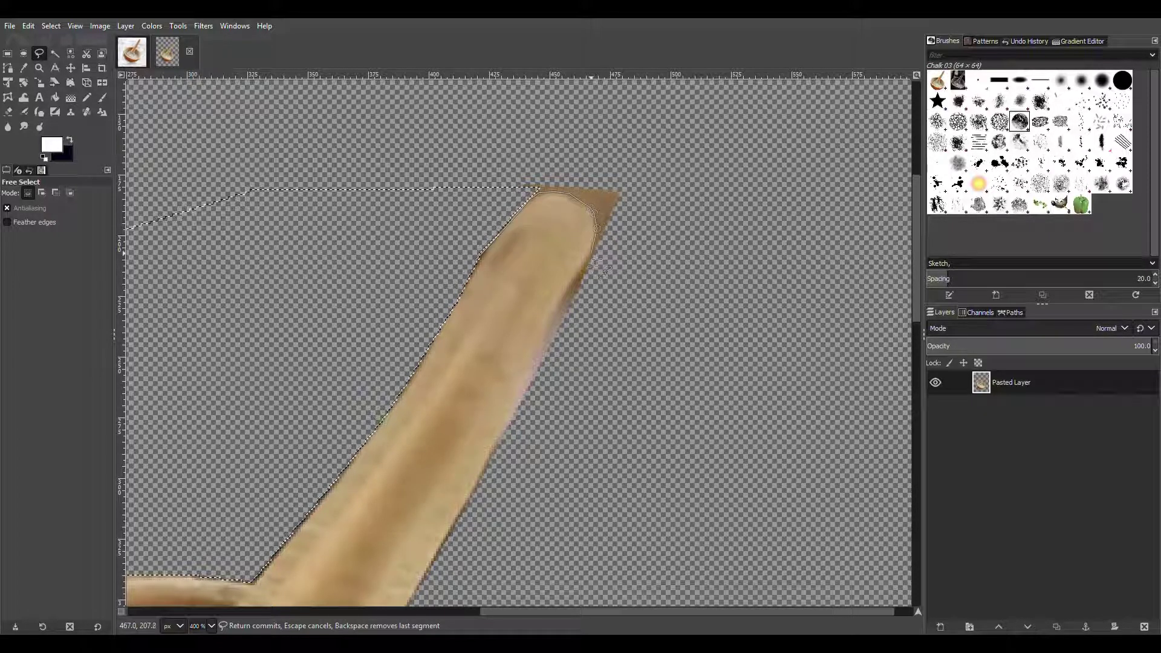
left_click(591, 253)
left_click(567, 287)
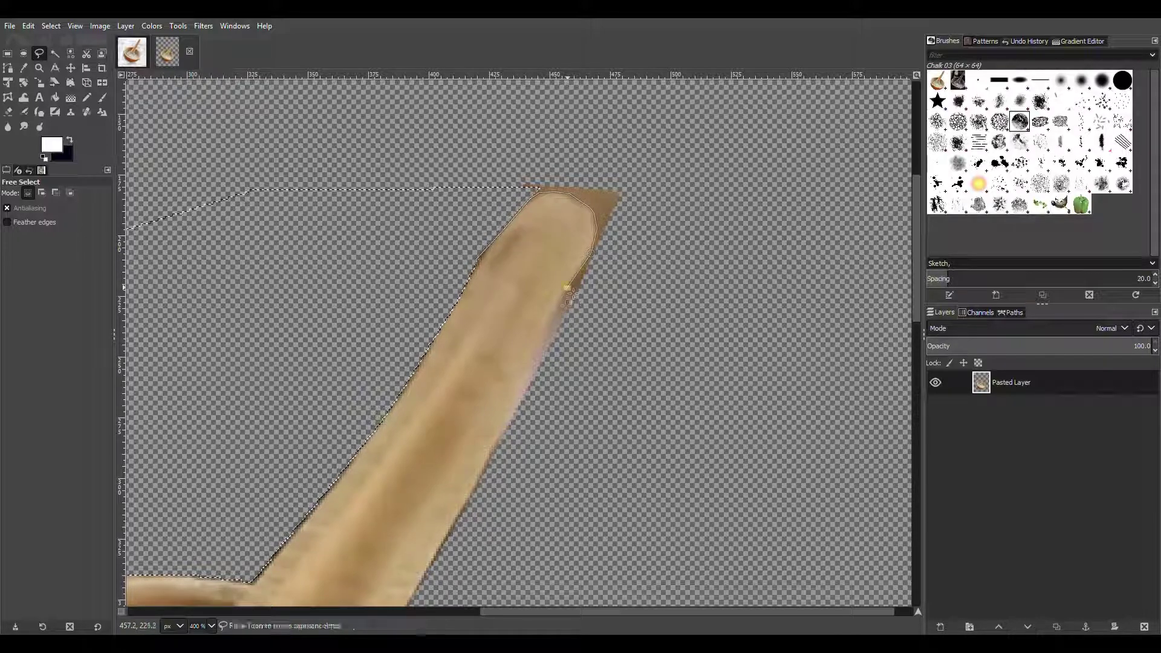
left_click(556, 303)
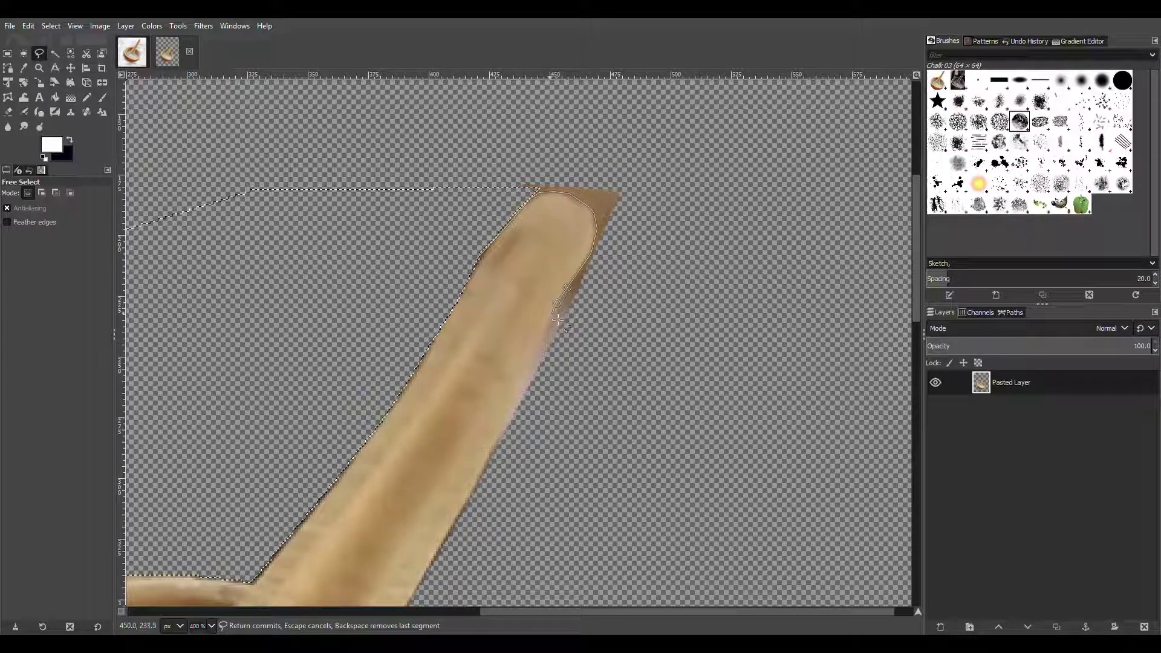
left_click(529, 368)
left_click(482, 470)
- Close the outline through the empty area around the spoon tip and delete the enclosed brown background remnants
left_click(718, 439)
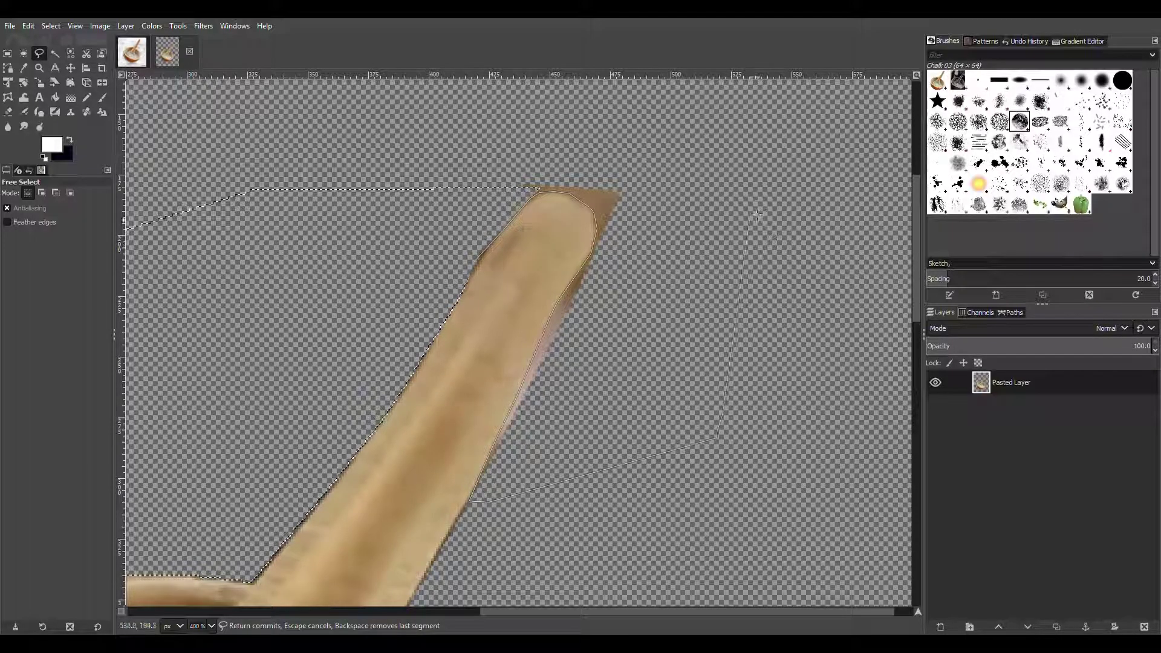
left_click(664, 140)
left_click(633, 132)
left_click(454, 153)
left_click(404, 237)
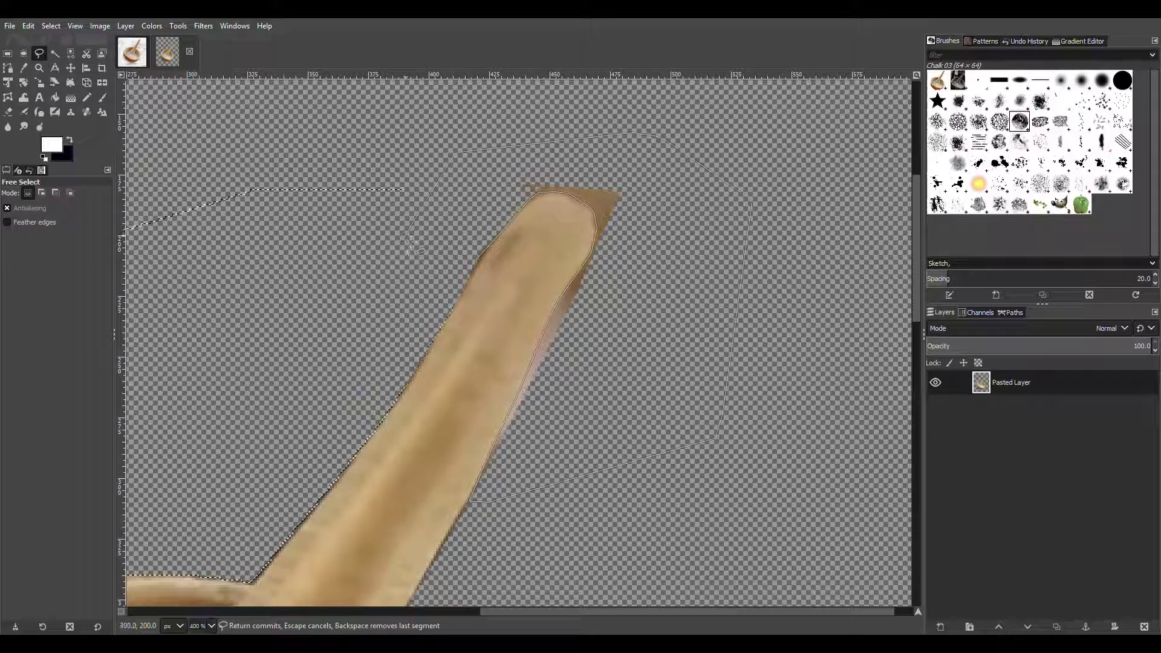
left_click(476, 261)
key("Return")
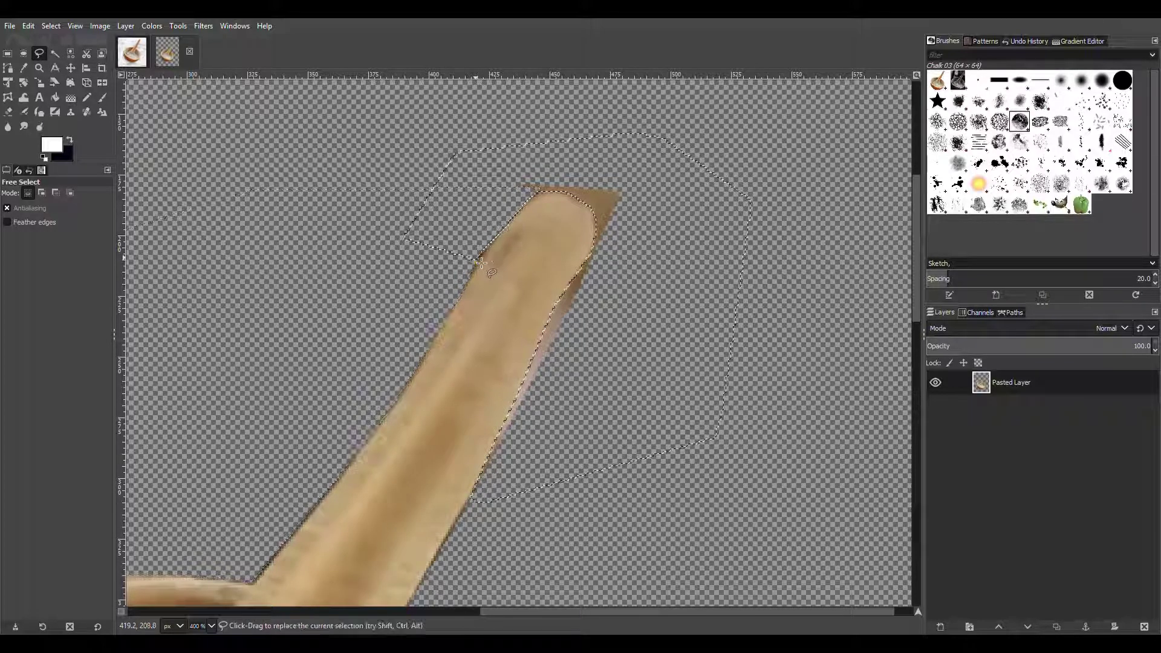
- Free-select the thin dark fringe along the spoon handle's left edge, from near the tip down towards the bowl, and delete it
left_click(493, 240)
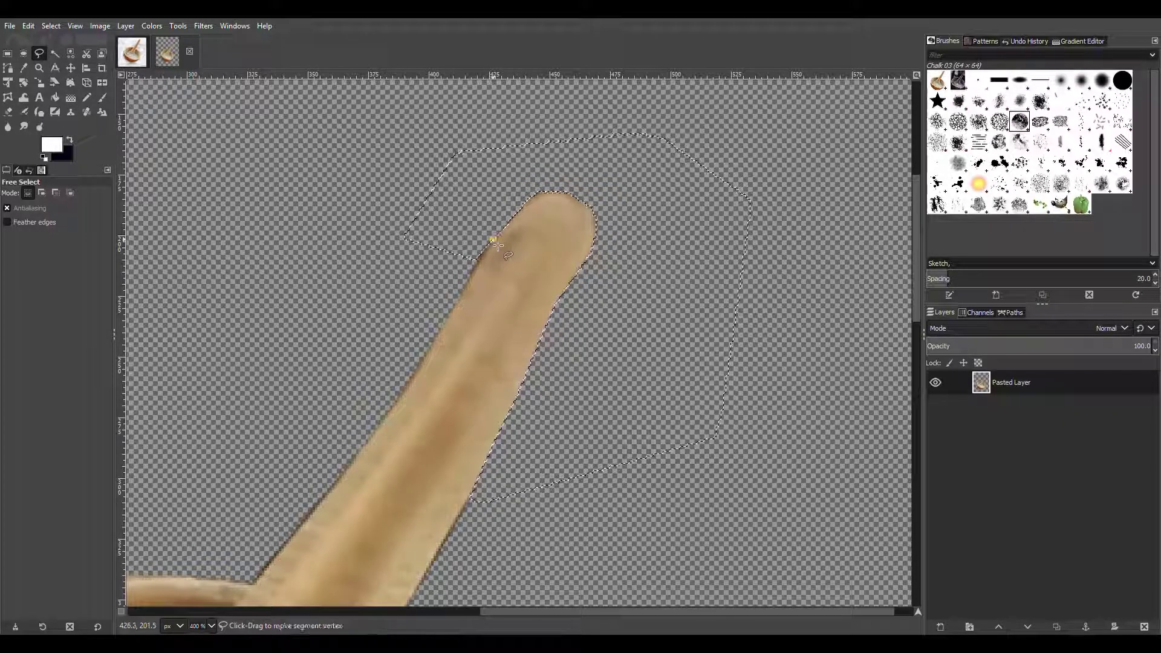
left_click(451, 330)
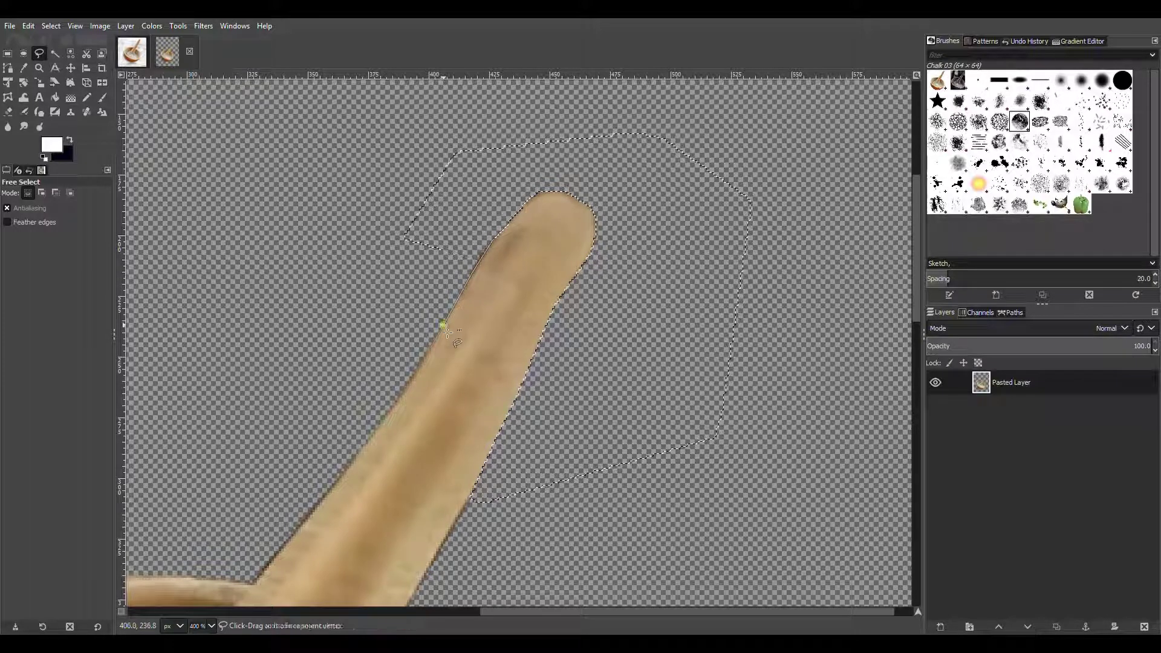
left_click(385, 433)
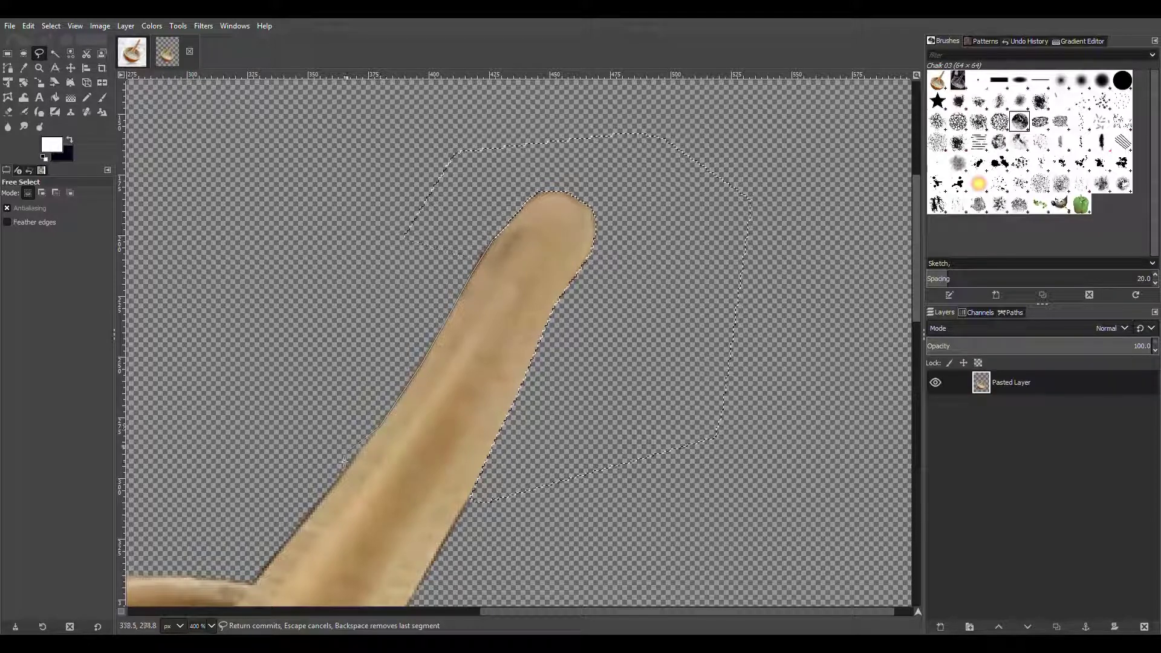
left_click(314, 506)
left_click(300, 309)
left_click(499, 174)
left_click(495, 240)
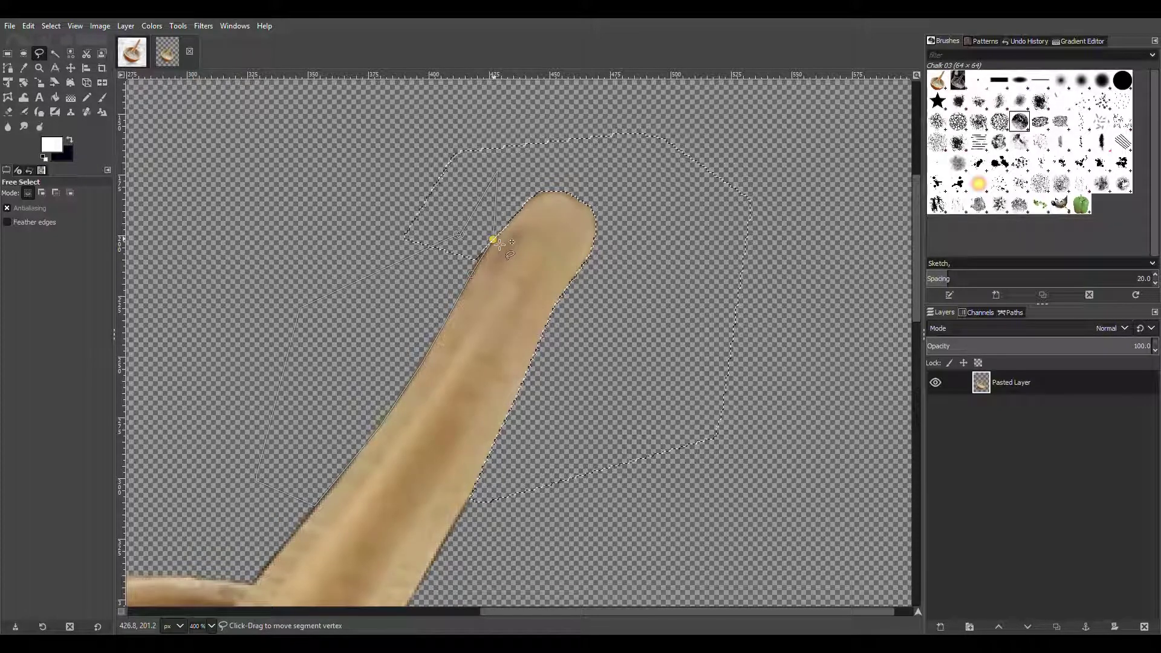
key("Return")
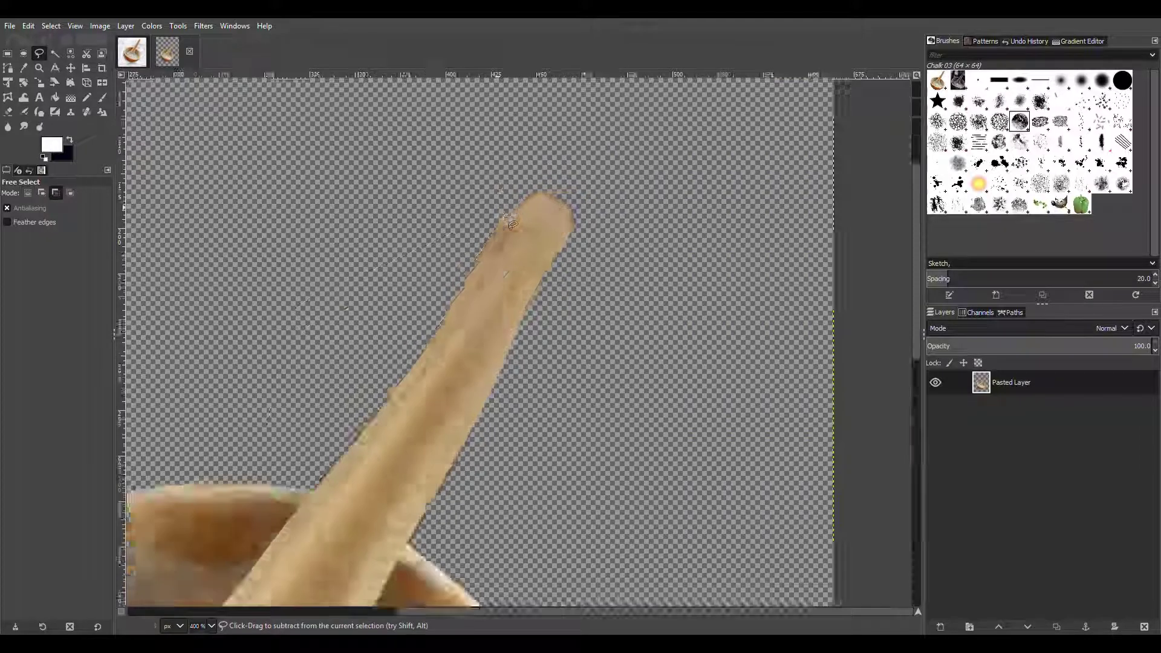
- Trace a Free Select outline along the bowl's underside, from its lowest part up to the lower-right side
scroll(503, 215, "down", 3)
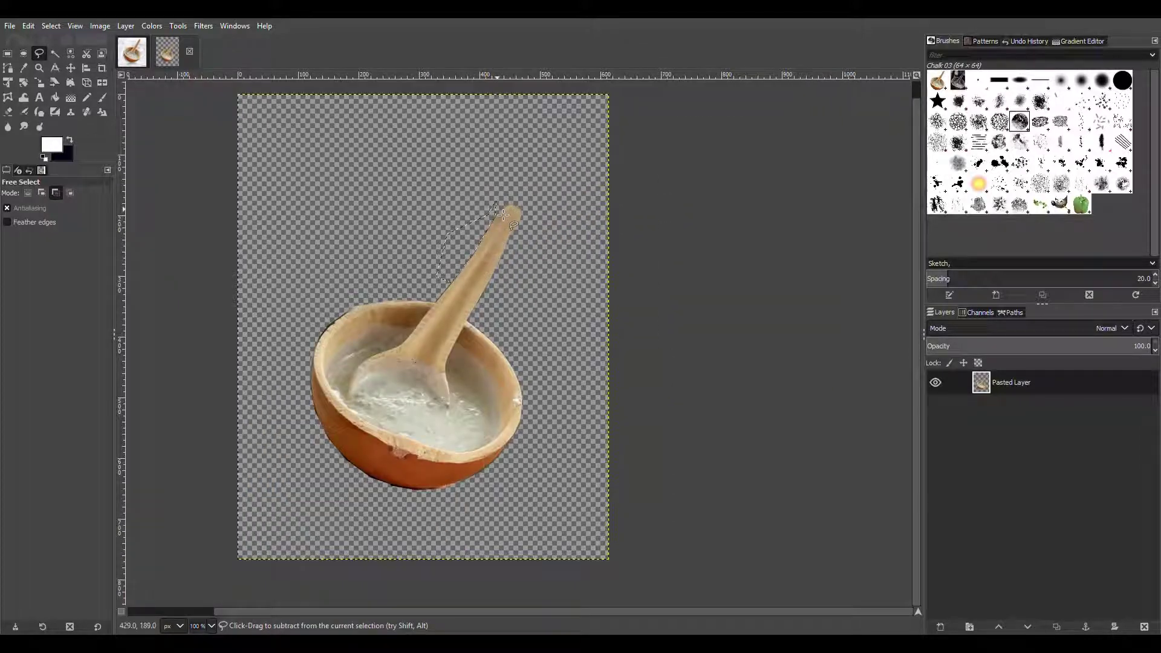
scroll(363, 242, "up", 2)
scroll(410, 325, "down", 1)
scroll(410, 325, "down", 2)
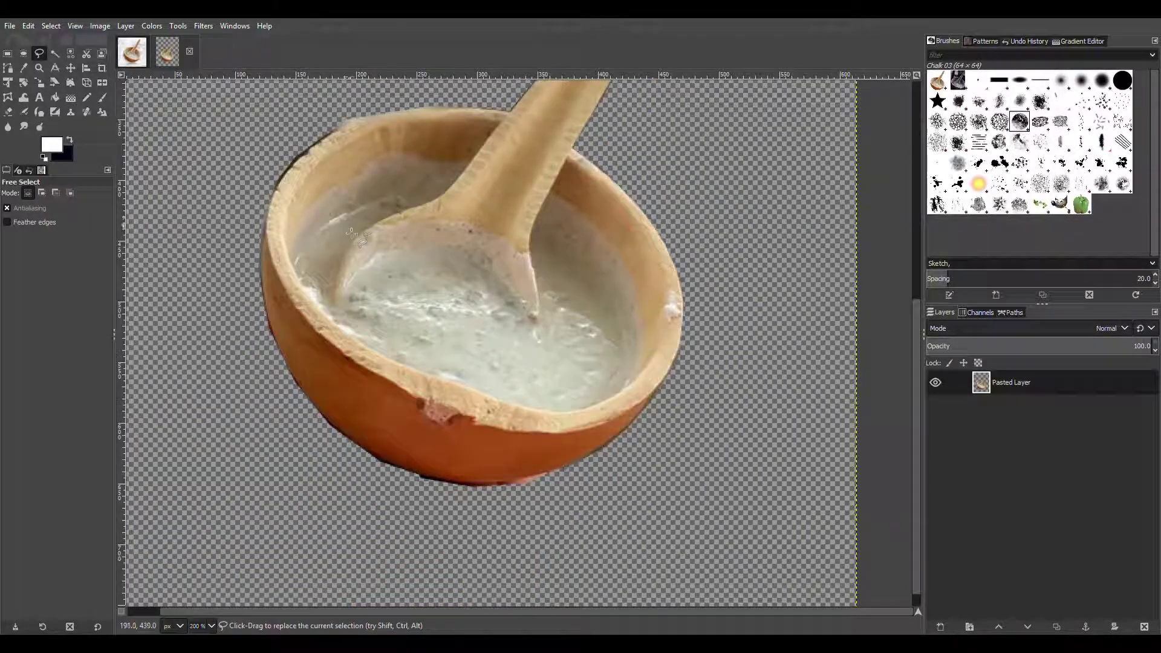
scroll(364, 240, "up", 1)
scroll(367, 193, "down", 3)
scroll(367, 199, "down", 1)
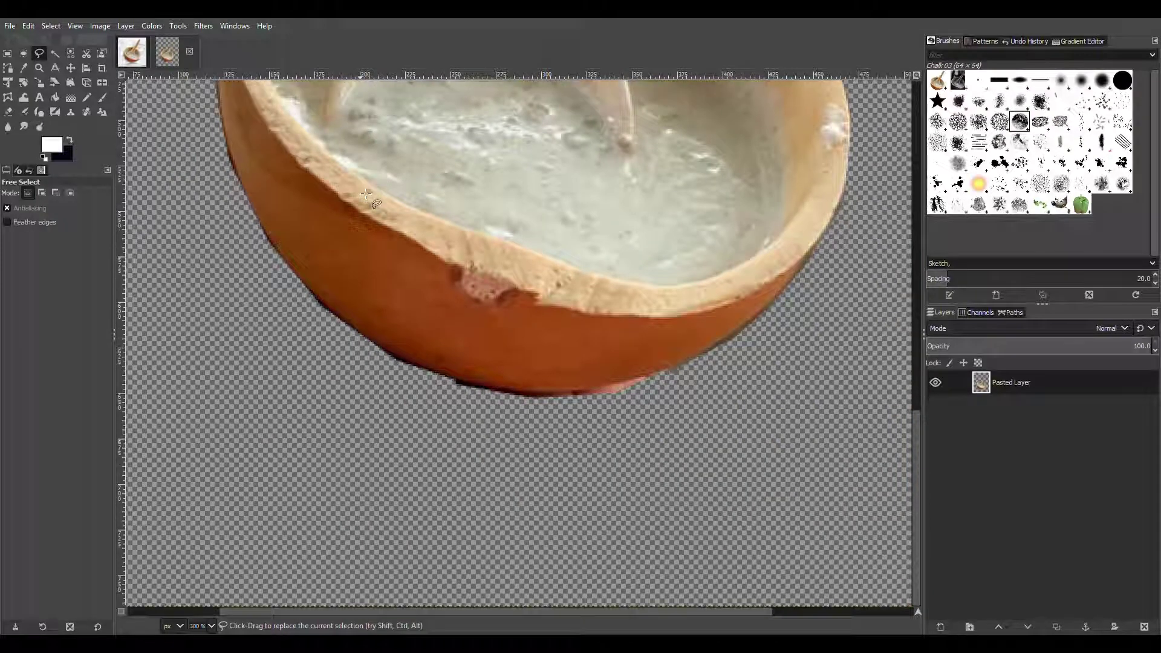
left_click(456, 384)
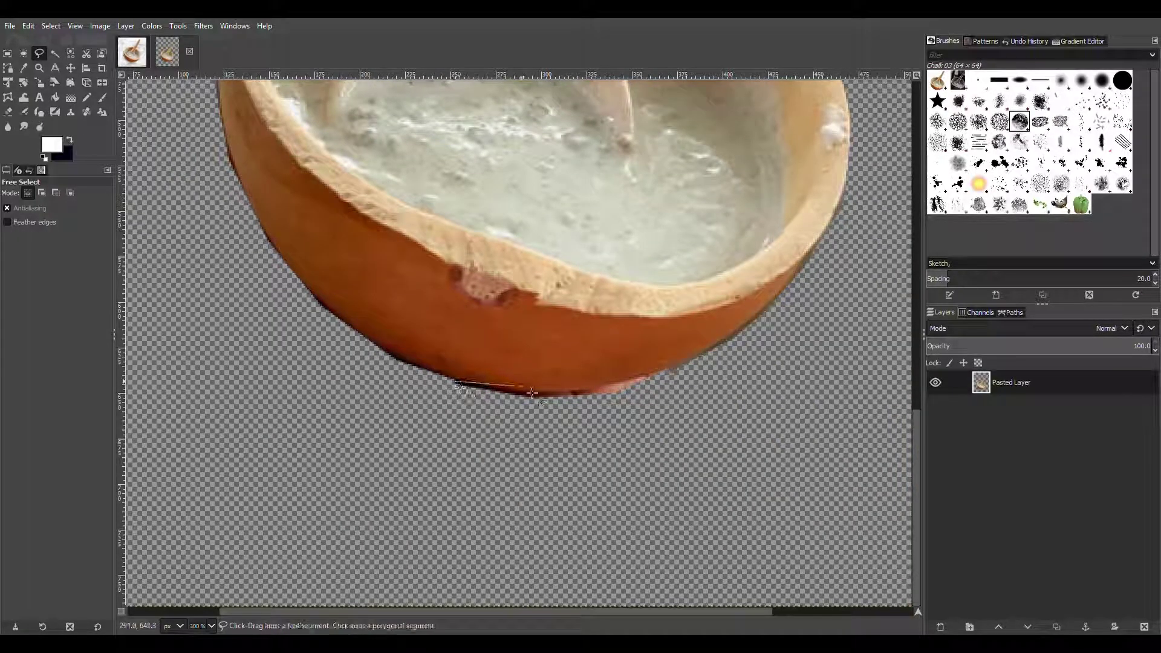
left_click(534, 394)
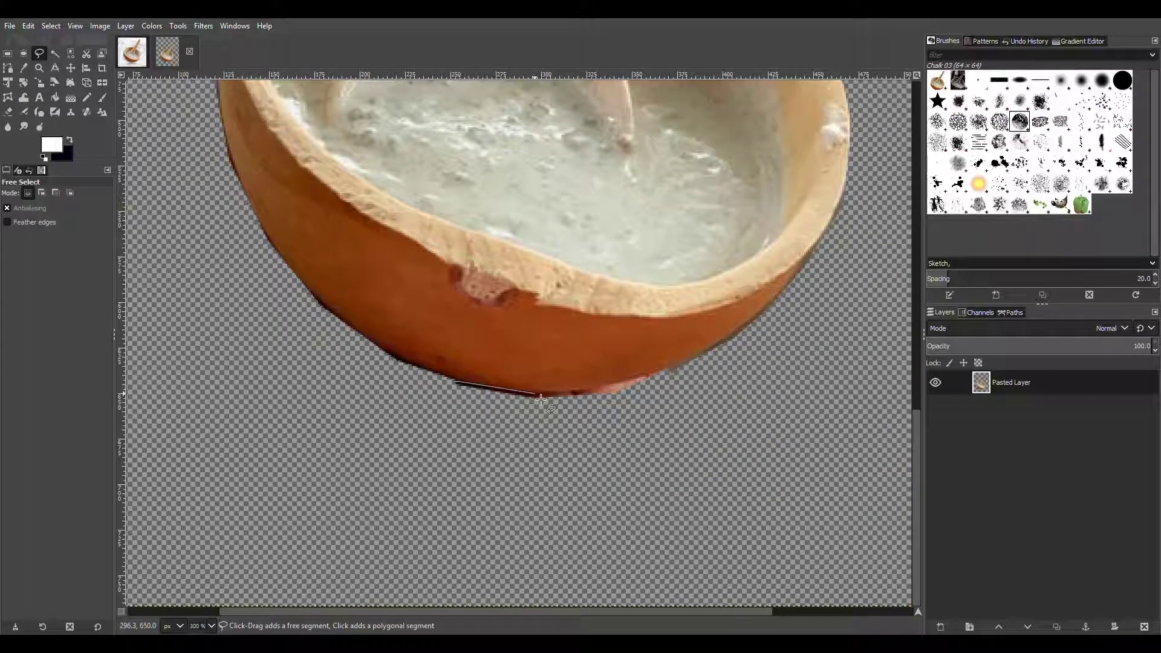
left_click(588, 390)
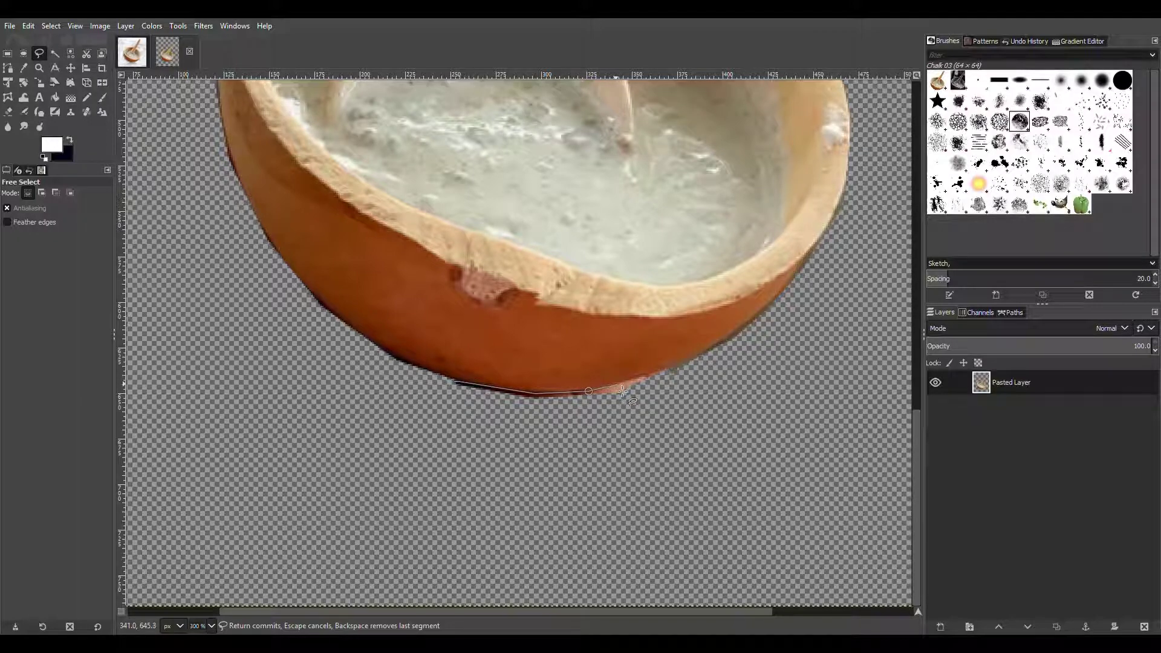
left_click(623, 383)
left_click(648, 372)
left_click(680, 363)
left_click(739, 338)
- Carry the outline around outside the bowl, close it down the lower-left side and delete the enclosed dark fringe
left_click(199, 173)
left_click(229, 156)
left_click(248, 202)
left_click(328, 310)
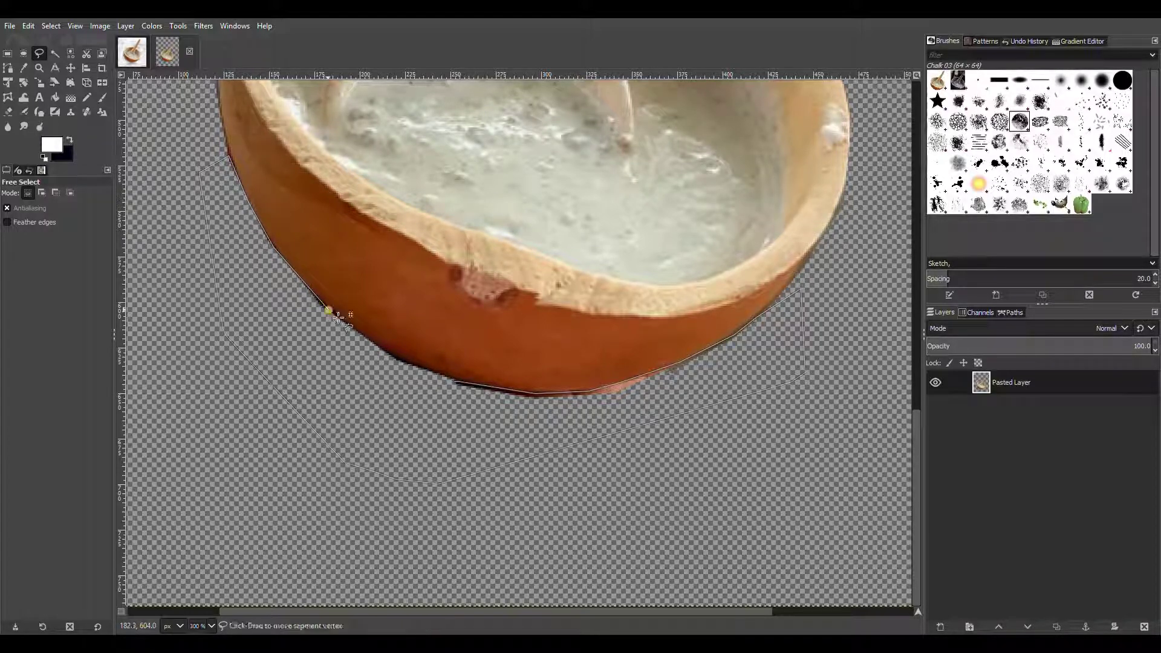
left_click(374, 342)
left_click(410, 365)
left_click(419, 370)
key("Return")
- Trace a Free Select outline up the bowl's left side and along its upper-left rim, just inside the dark fringe
scroll(441, 278, "down", 4)
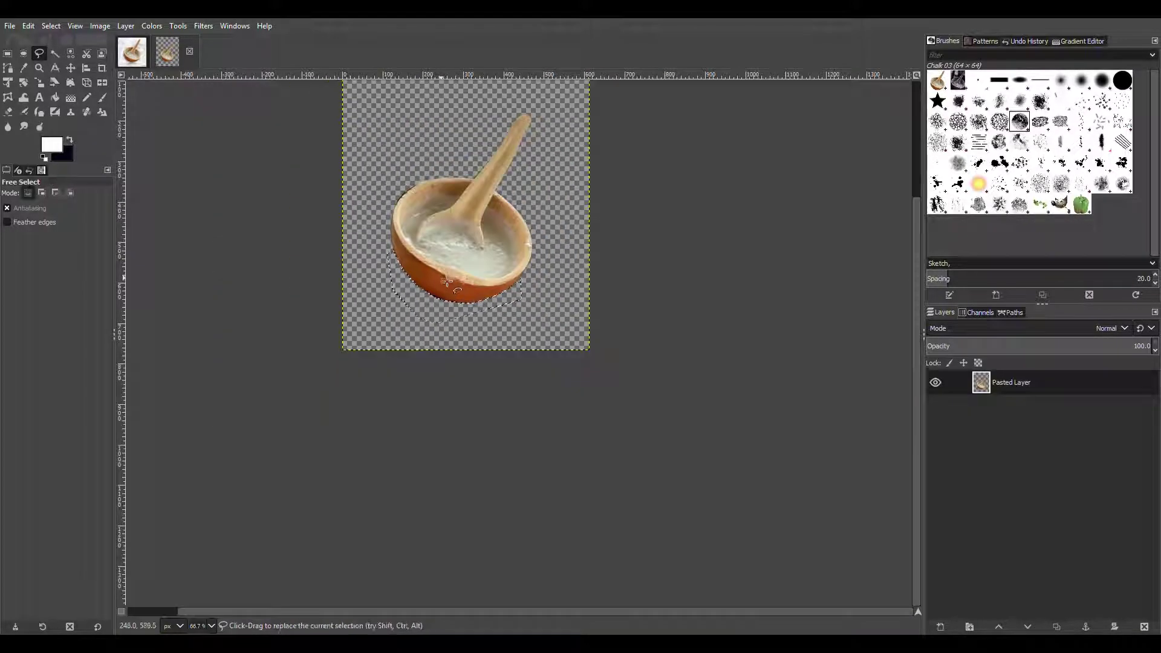
scroll(442, 260, "up", 2)
scroll(441, 260, "up", 3)
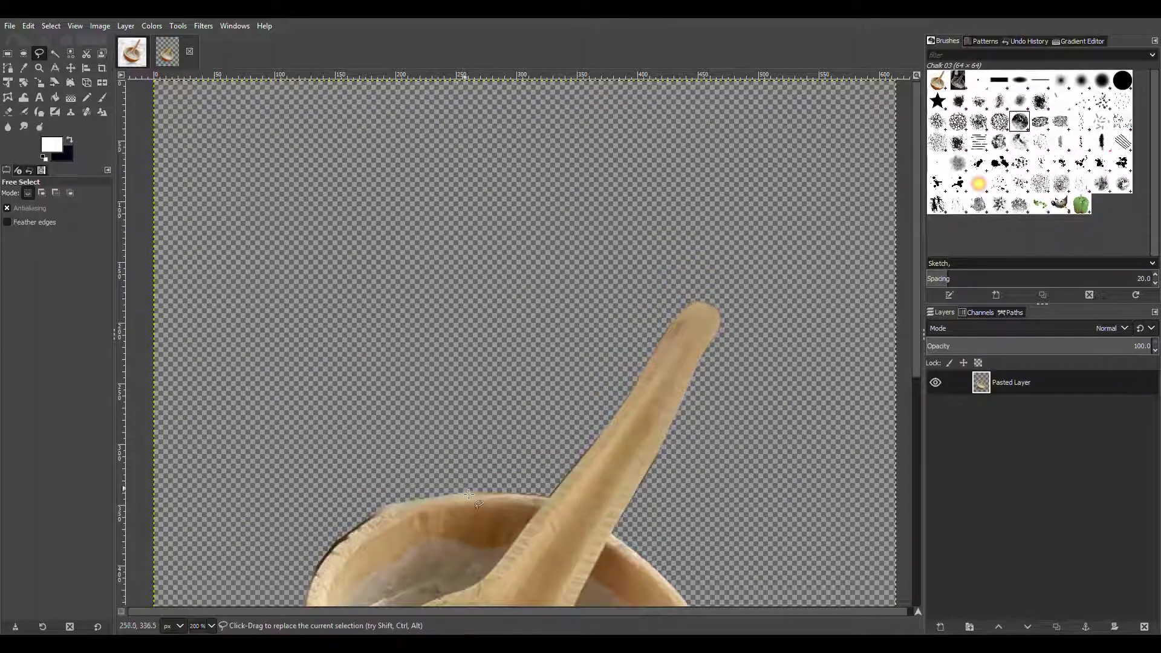
scroll(468, 495, "down", 4)
scroll(426, 415, "up", 1)
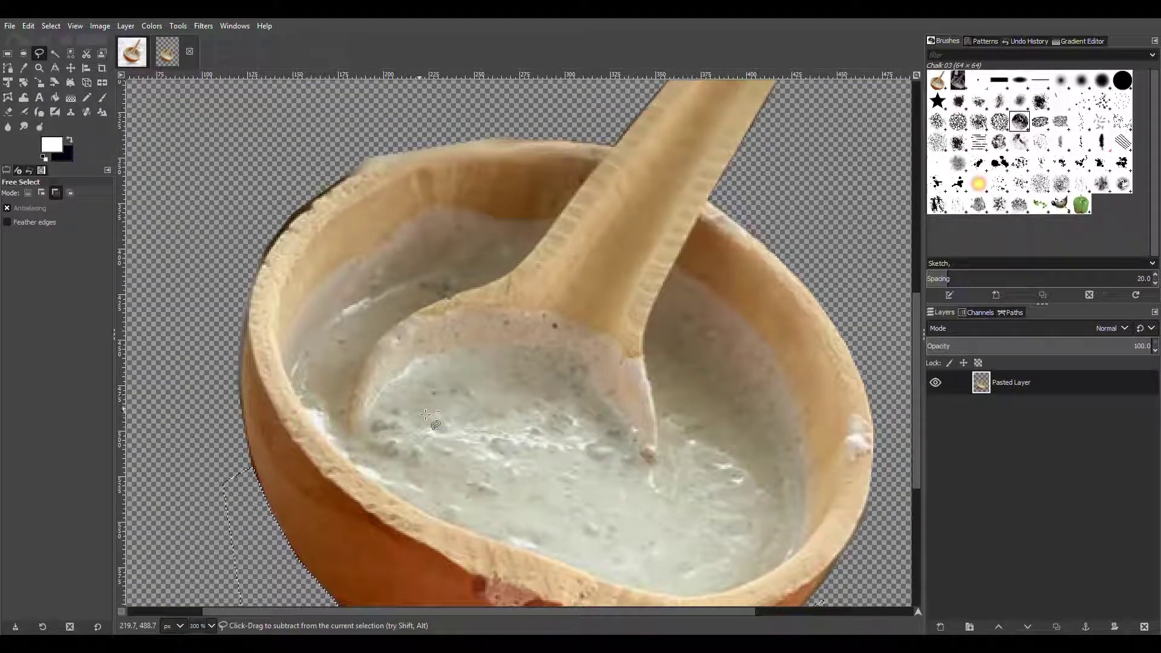
scroll(425, 415, "up", 1)
scroll(261, 296, "down", 3)
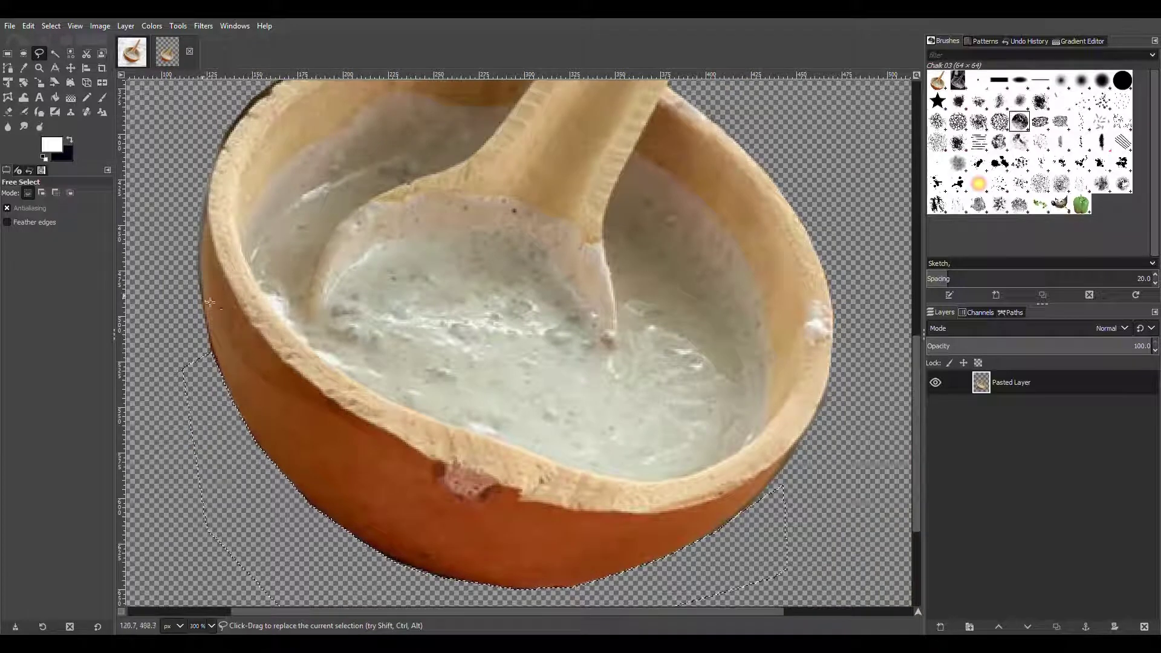
scroll(210, 302, "up", 3)
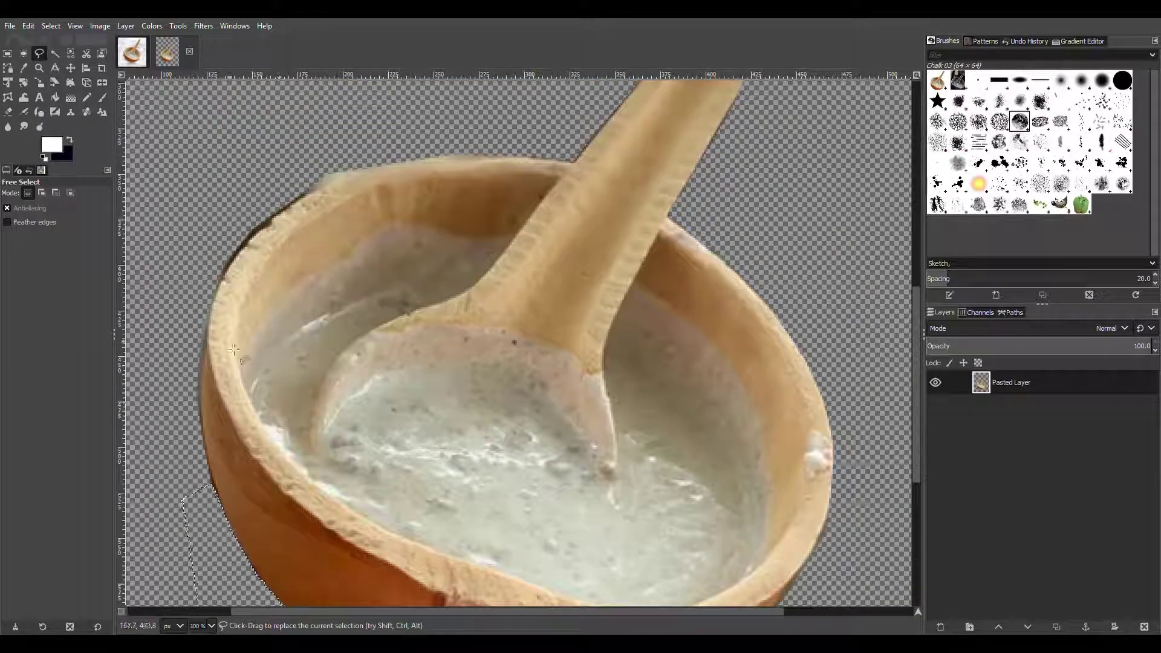
left_click(202, 427)
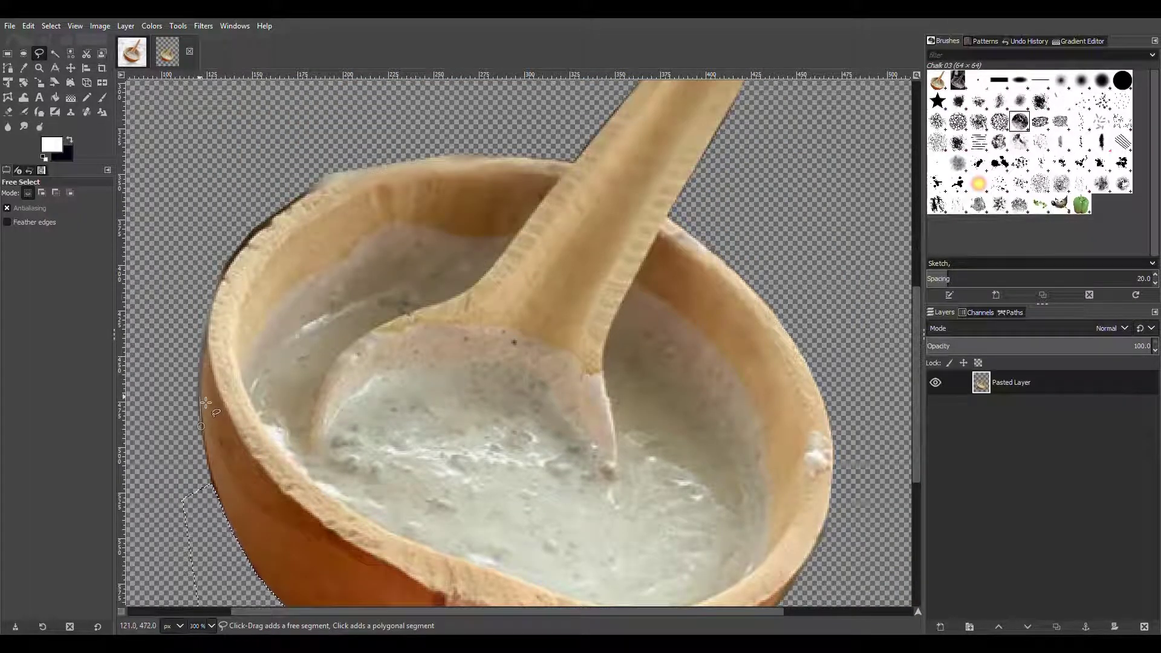
left_click(202, 336)
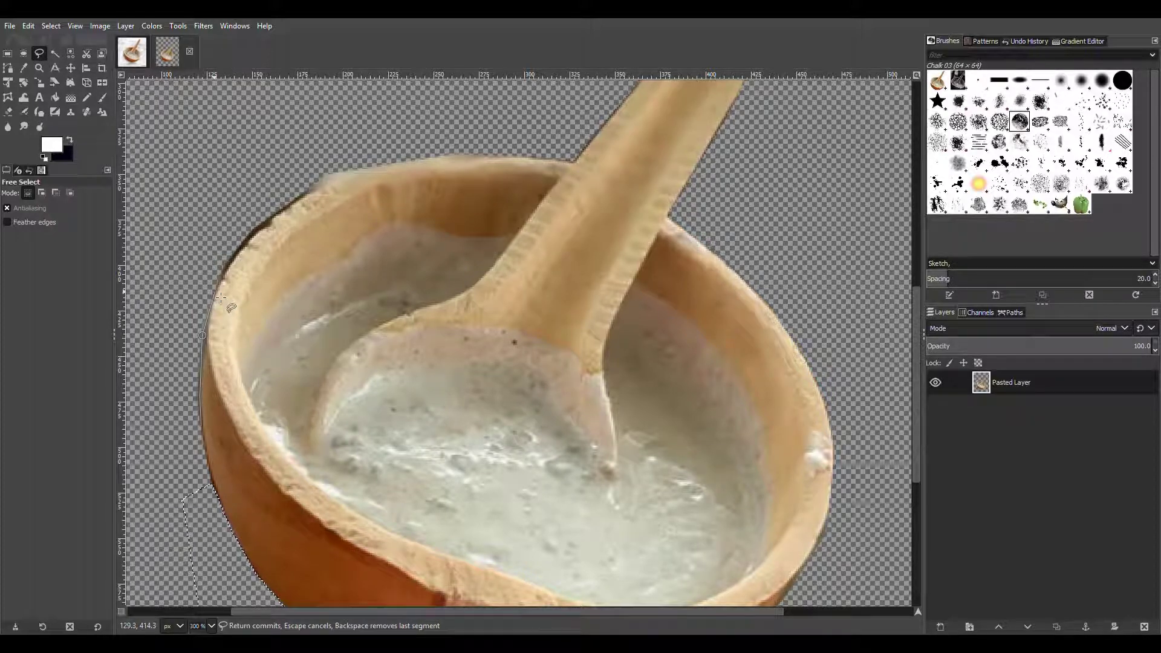
left_click(215, 292)
left_click(236, 257)
left_click(250, 238)
left_click(275, 219)
left_click(355, 175)
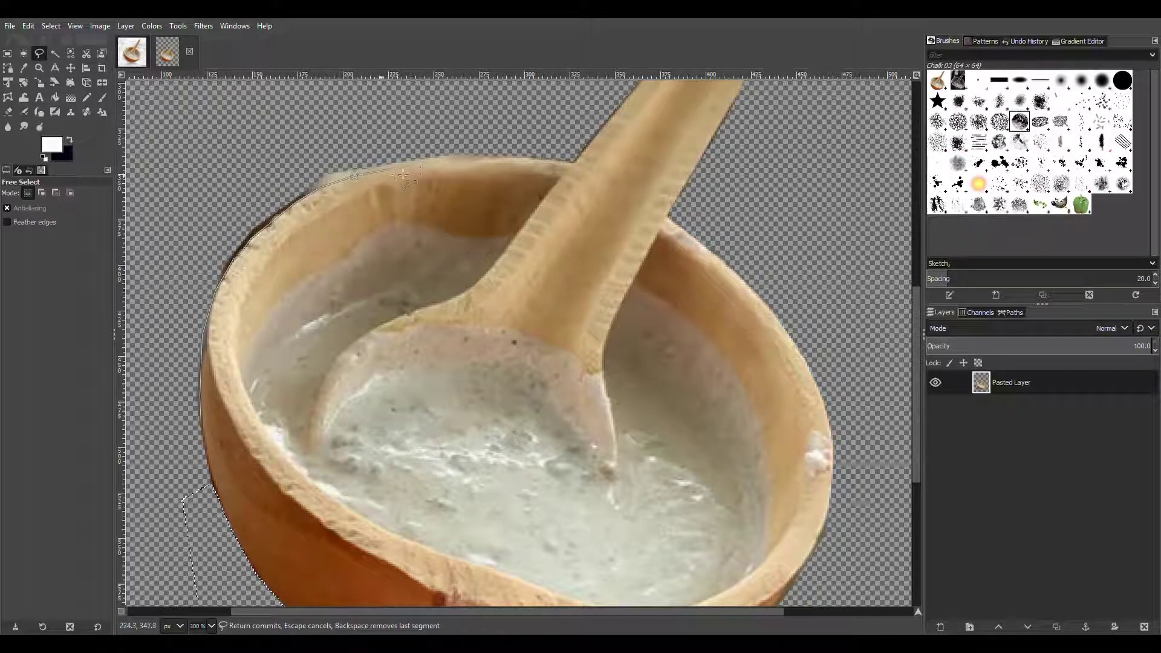
- Extend the outline along the back rim towards the spoon, close it outside the bowl's left side and delete the enclosed fringe
left_click(488, 160)
left_click(543, 148)
left_click(154, 267)
left_click(162, 498)
left_click(201, 428)
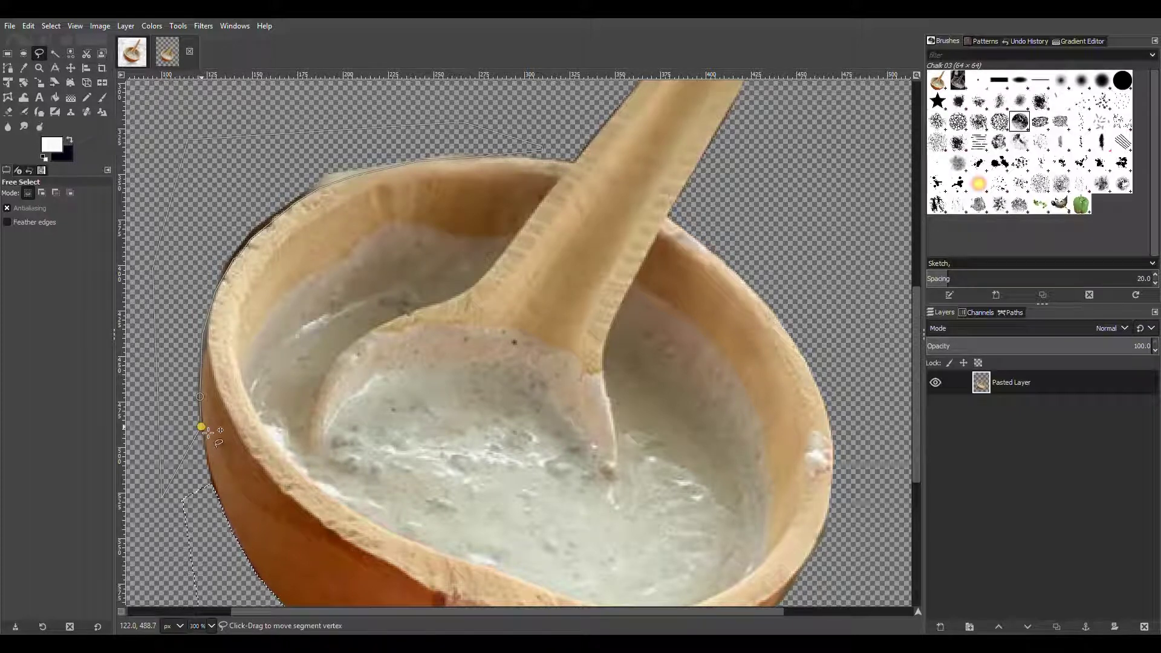
key("Return")
key("Delete")
- Clear the active selection around the bowl's upper-left edge
key("1")
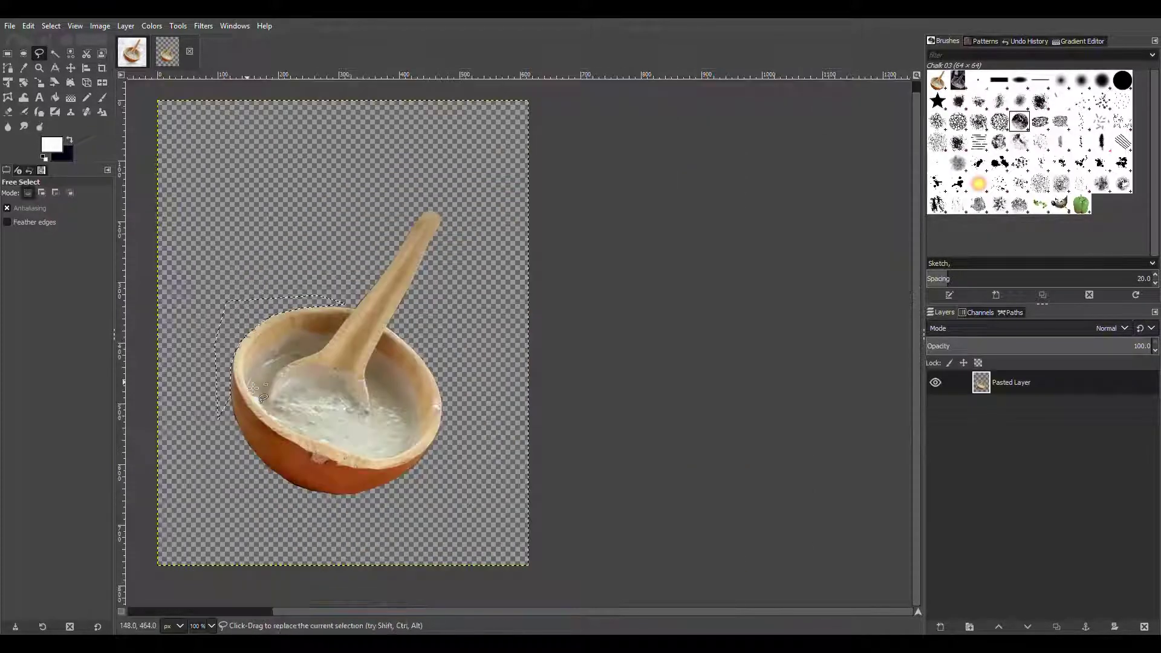
scroll(428, 423, "up", 1)
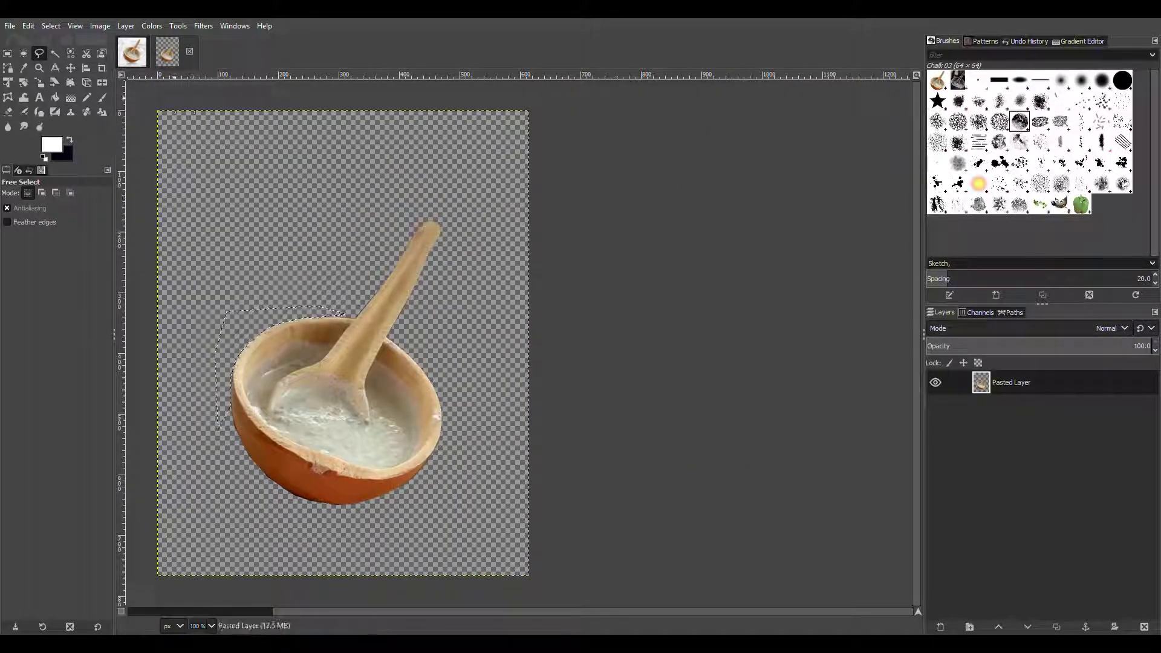
left_click(52, 26)
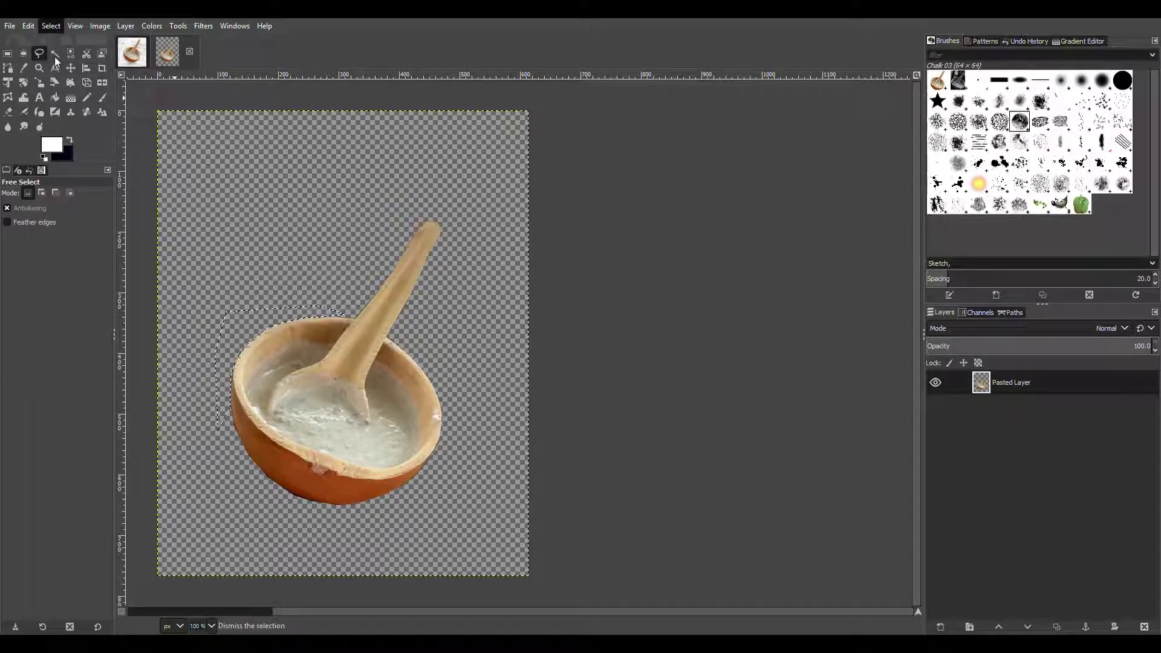
left_click(54, 56)
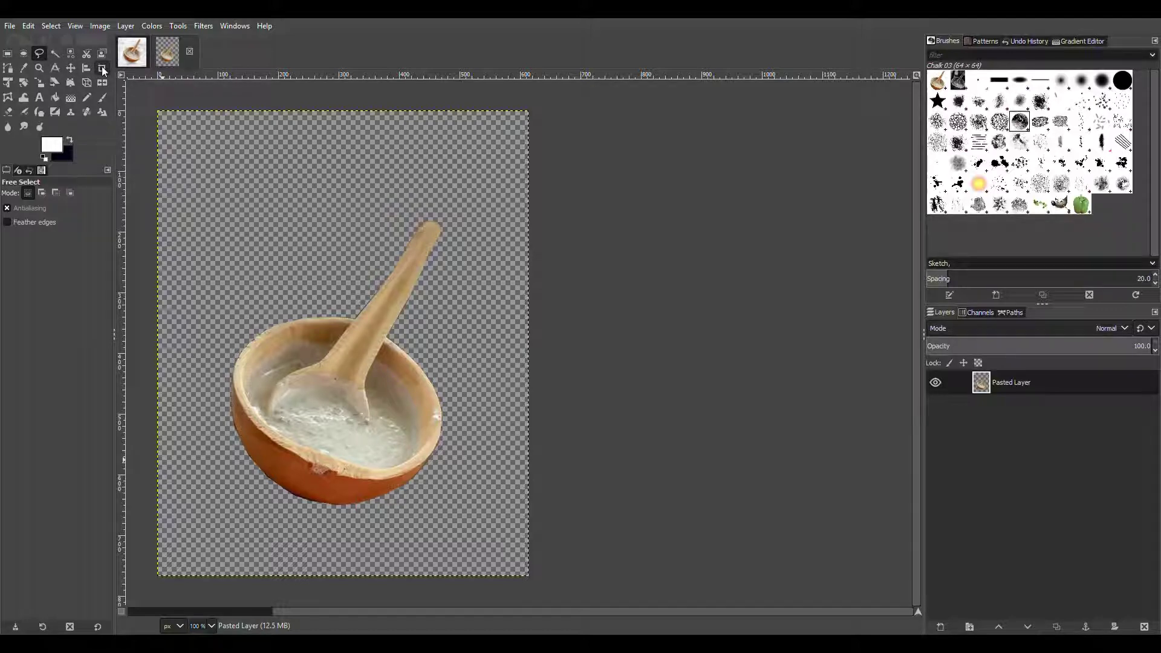
- Select a rectangle of about 498 × 558 px around the bowl and spoon, cut it and paste it as a new layer
left_click(7, 53)
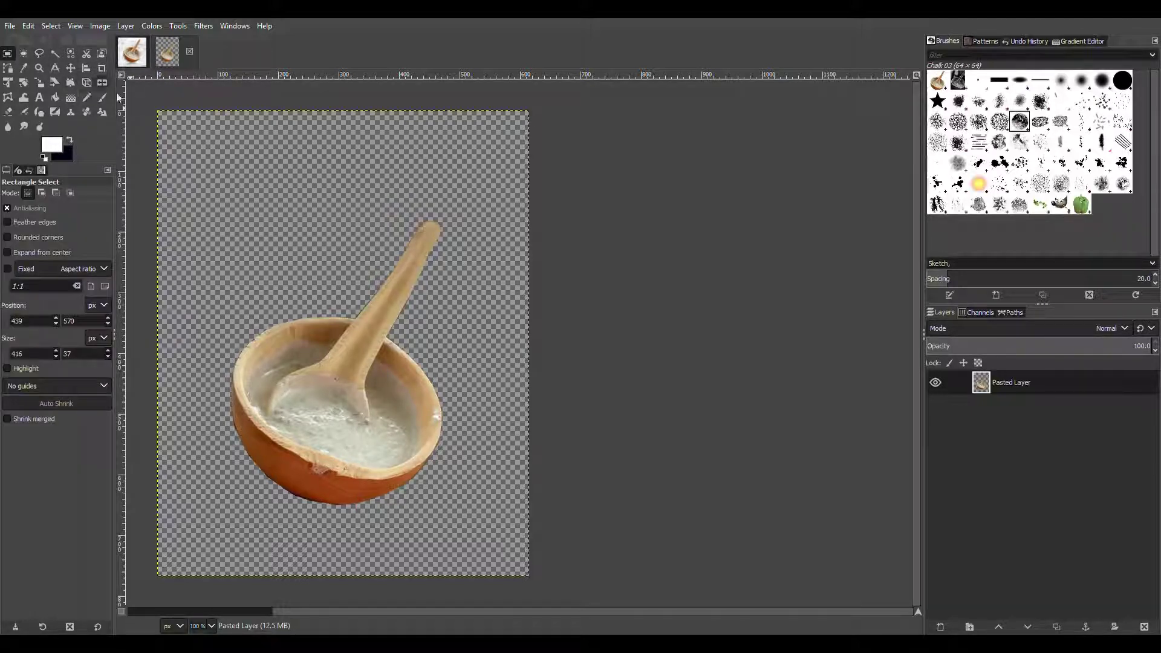
left_click_drag(195, 190, 511, 536)
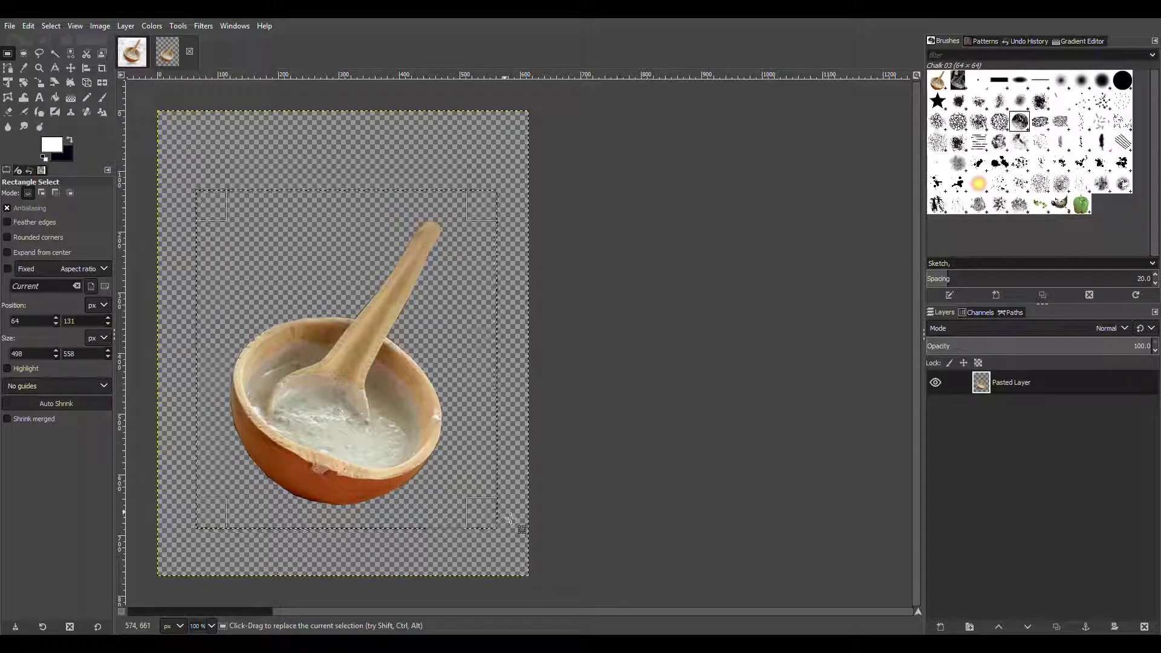
key("ctrl+x")
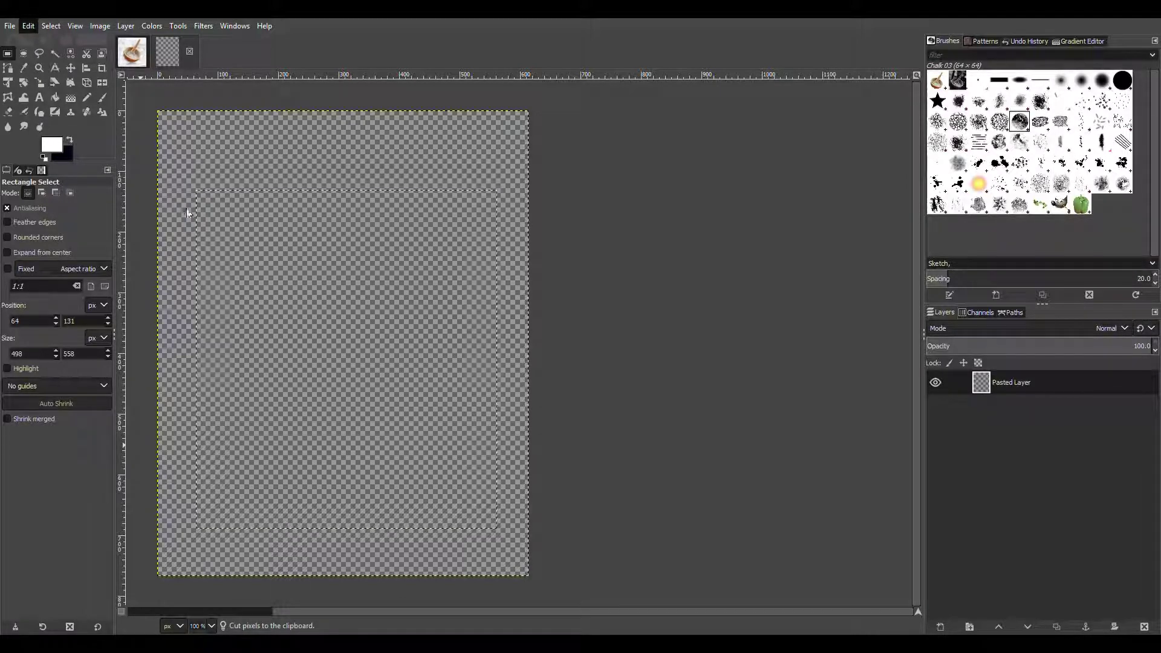
key("ctrl+v")
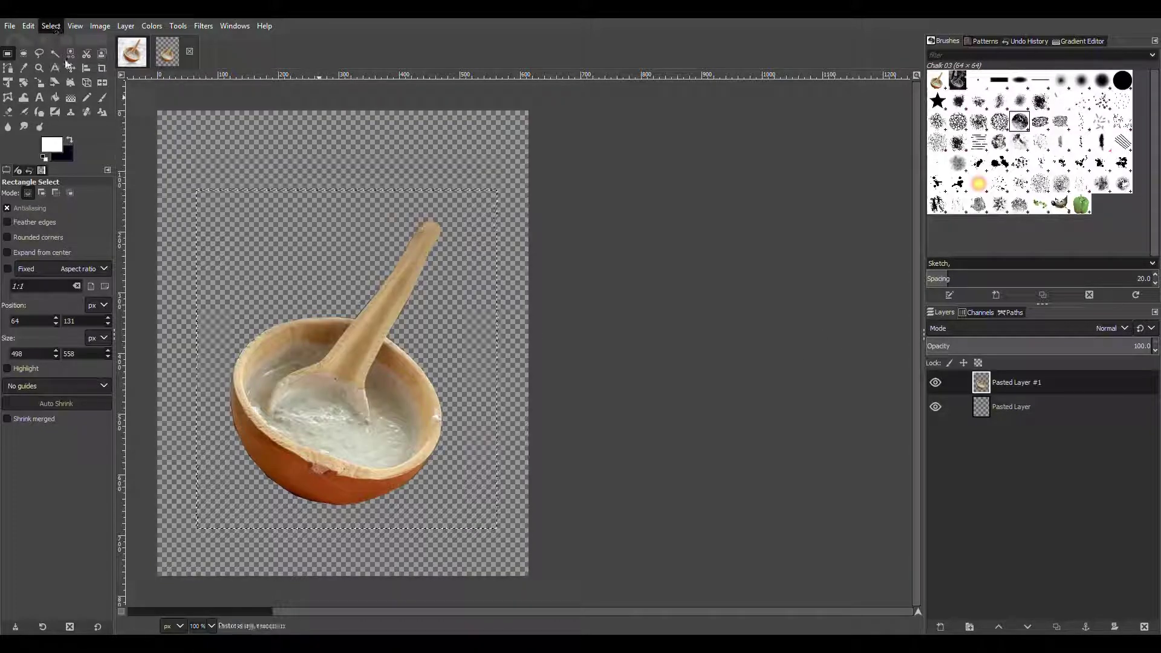
- Toggle the visibility of Pasted Layer #1 off and on to check that it holds the bowl cut-out
left_click(936, 383)
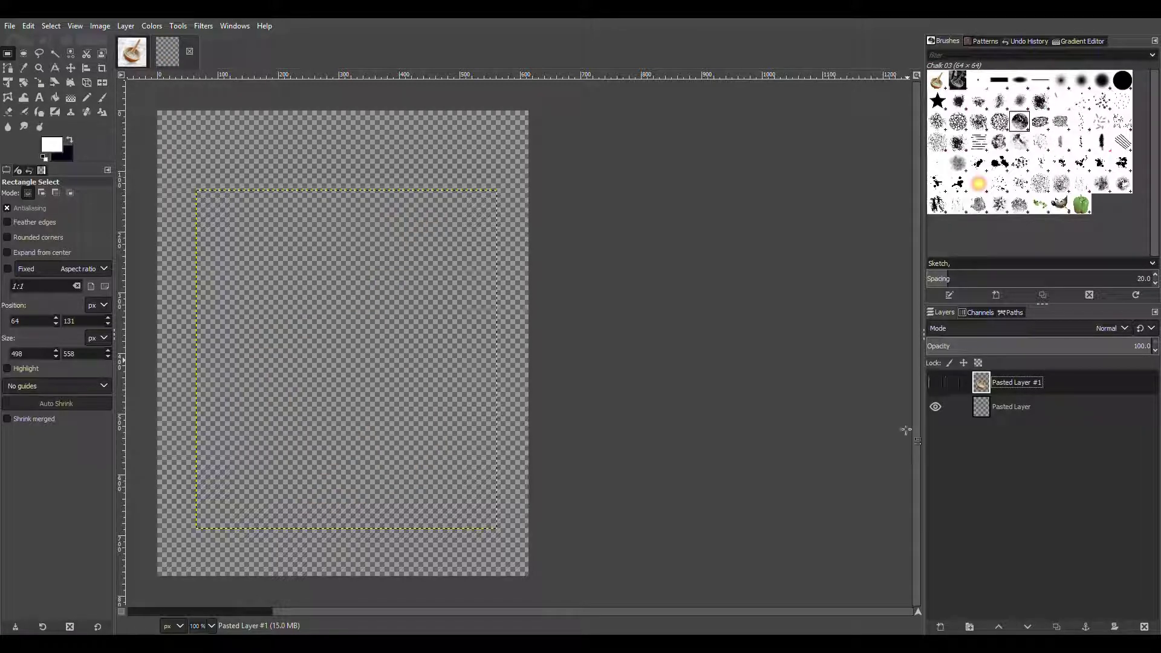
left_click(936, 382)
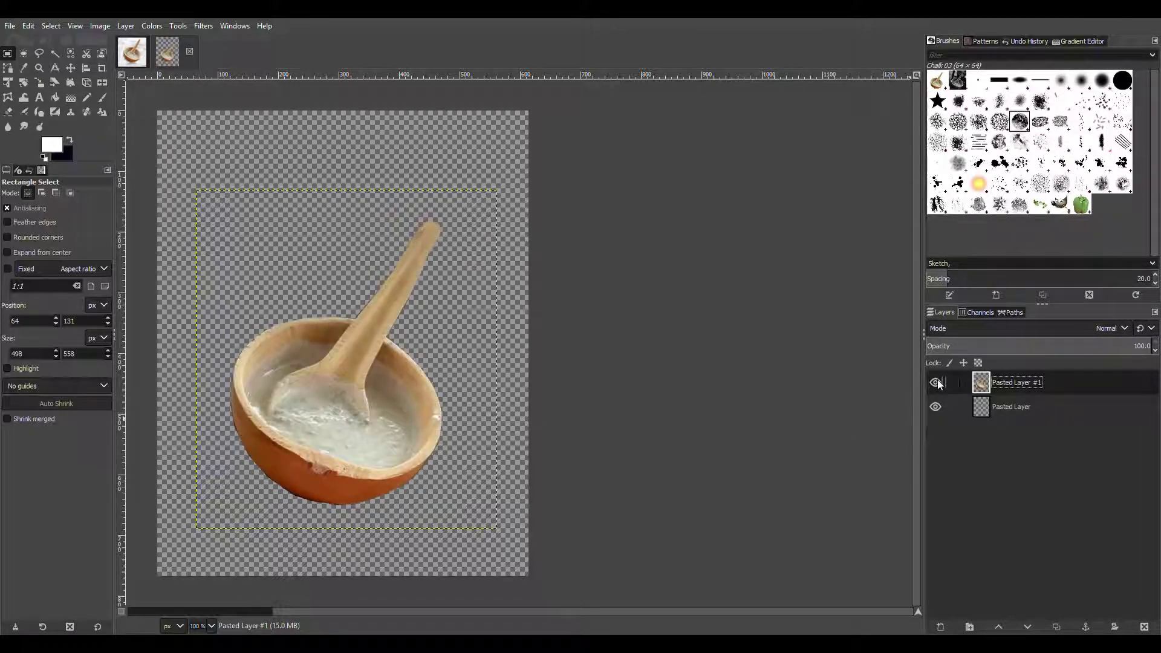
left_click(937, 382)
left_click(936, 382)
- Apply a Drop Shadow filter to the bowl and spoon layer
left_click_drag(328, 611, 238, 618)
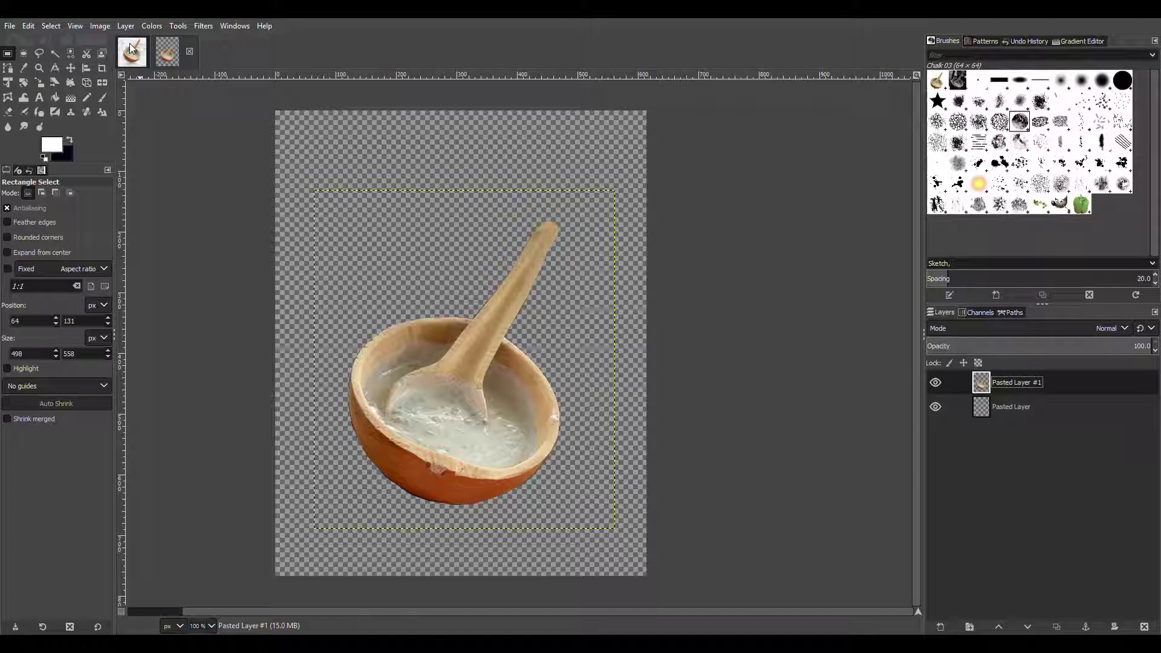
left_click(202, 25)
left_click(240, 39)
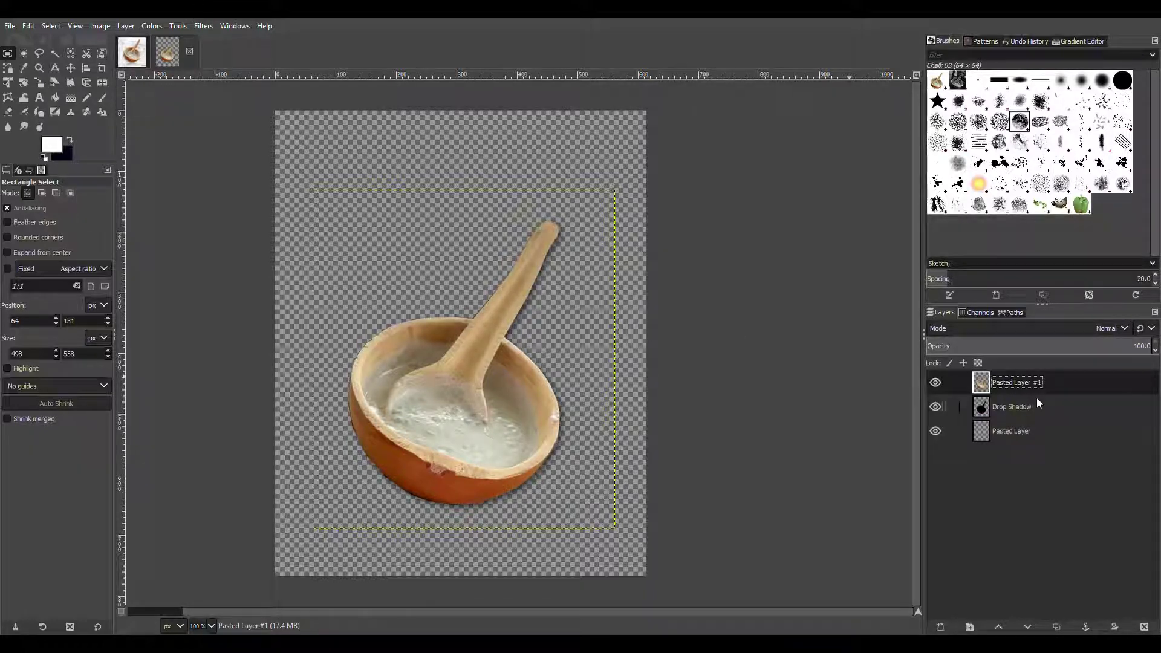
- Nudge the Drop Shadow layer about 10 px to the left and 8 px down
left_click(1025, 405)
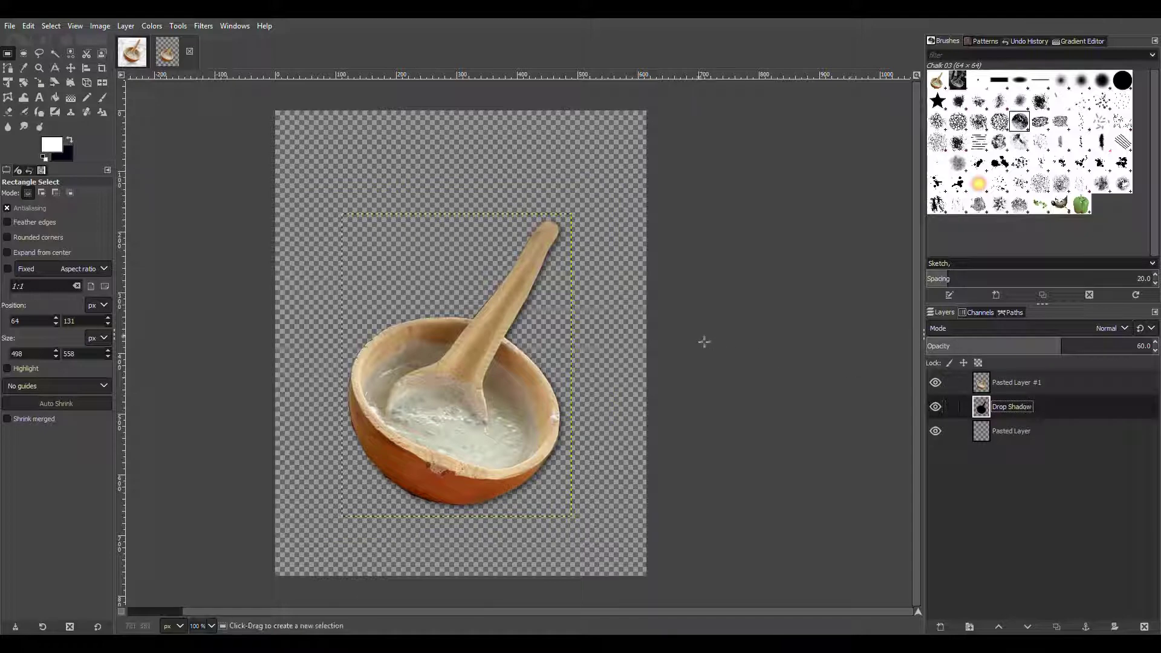
left_click(71, 68)
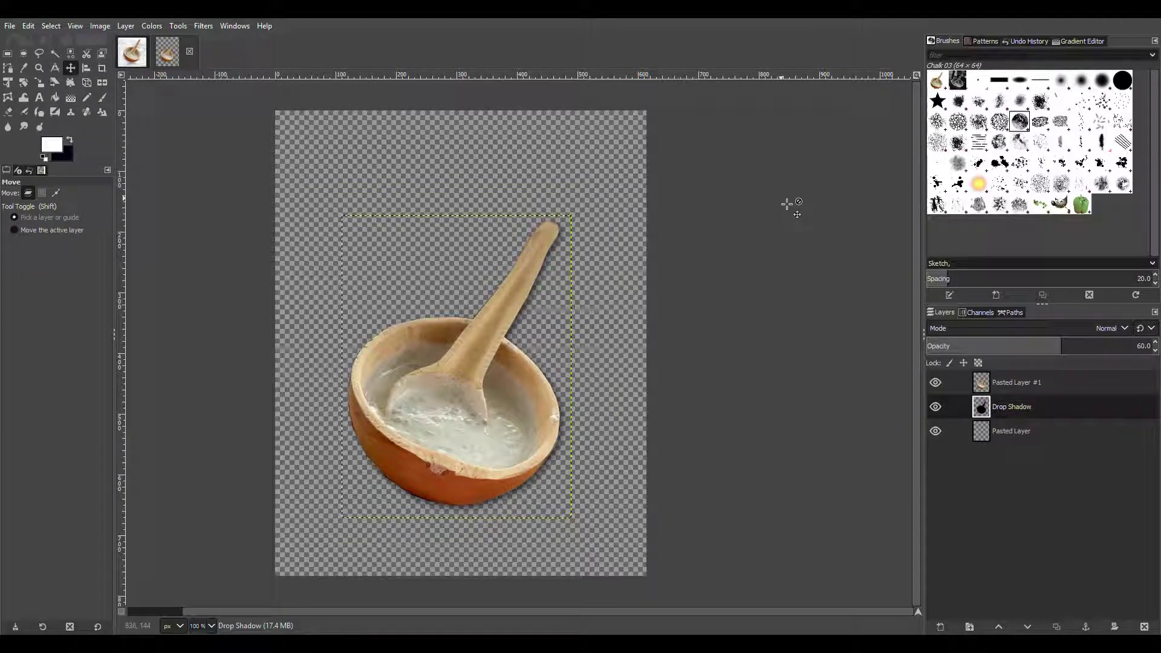
key("Left")
key("Left")
key("Left")
key("Left")
key("Left")
key("Down")
key("Down")
key("Down")
key("Down")
key("Down")
key("Down")
key("Down")
key("Down")
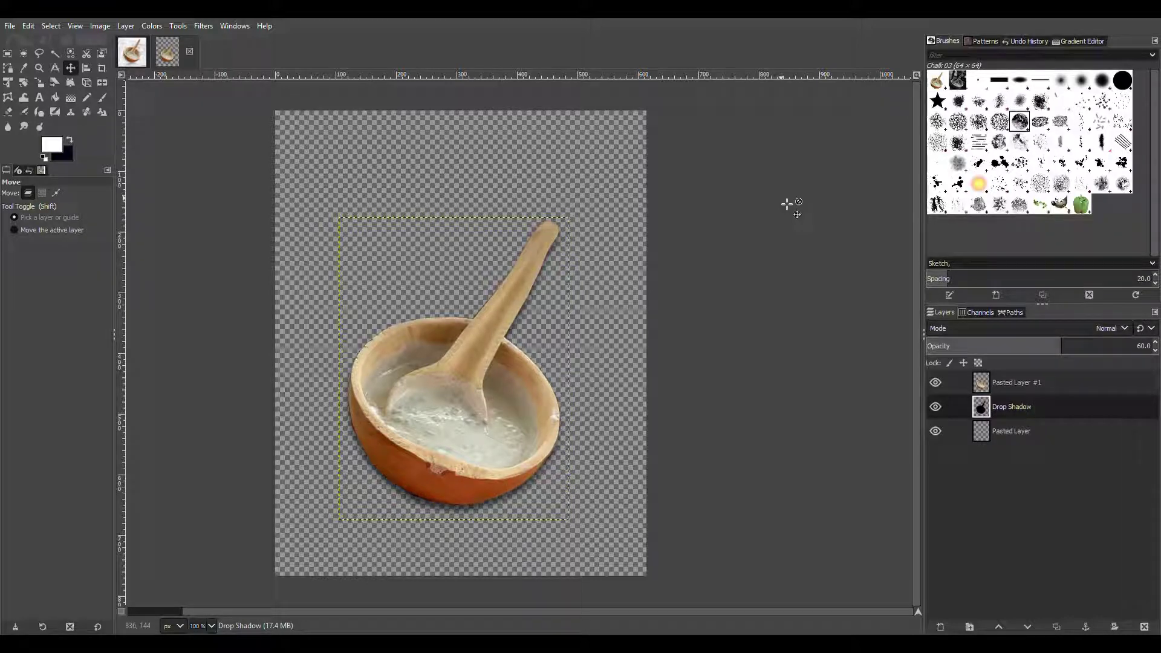
key("Left")
key("Left")
key("Left")
key("Left")
key("Left")
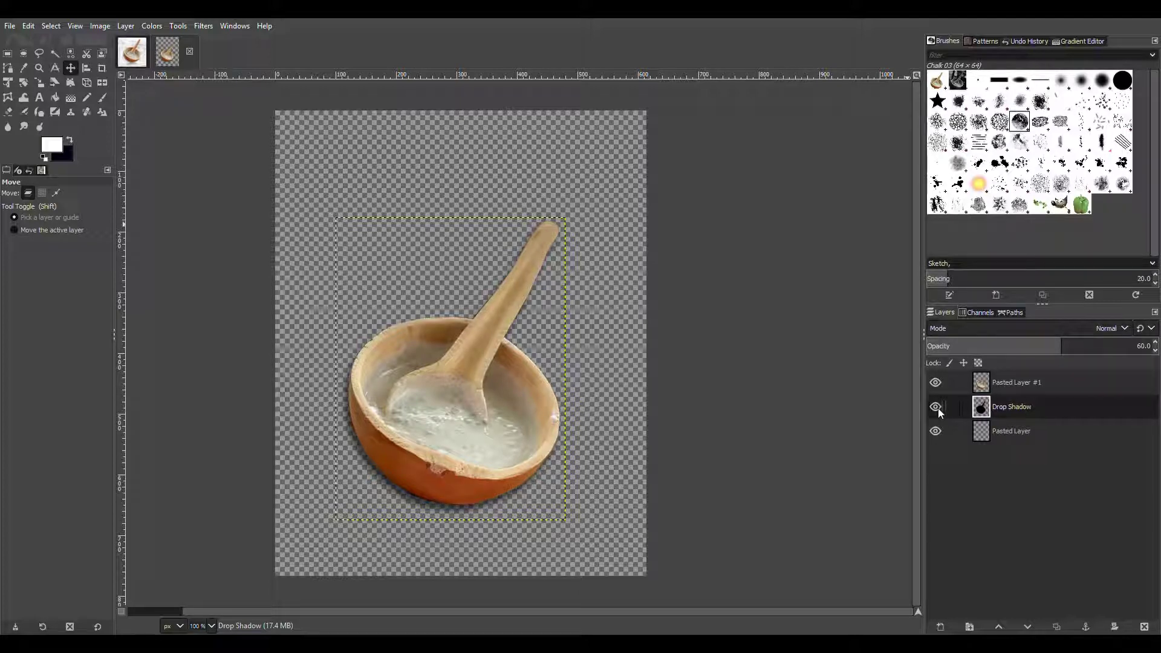
- Fill the empty bottom layer, Pasted Layer, with the Amethyst pattern using Bucket Fill
left_click(1011, 432)
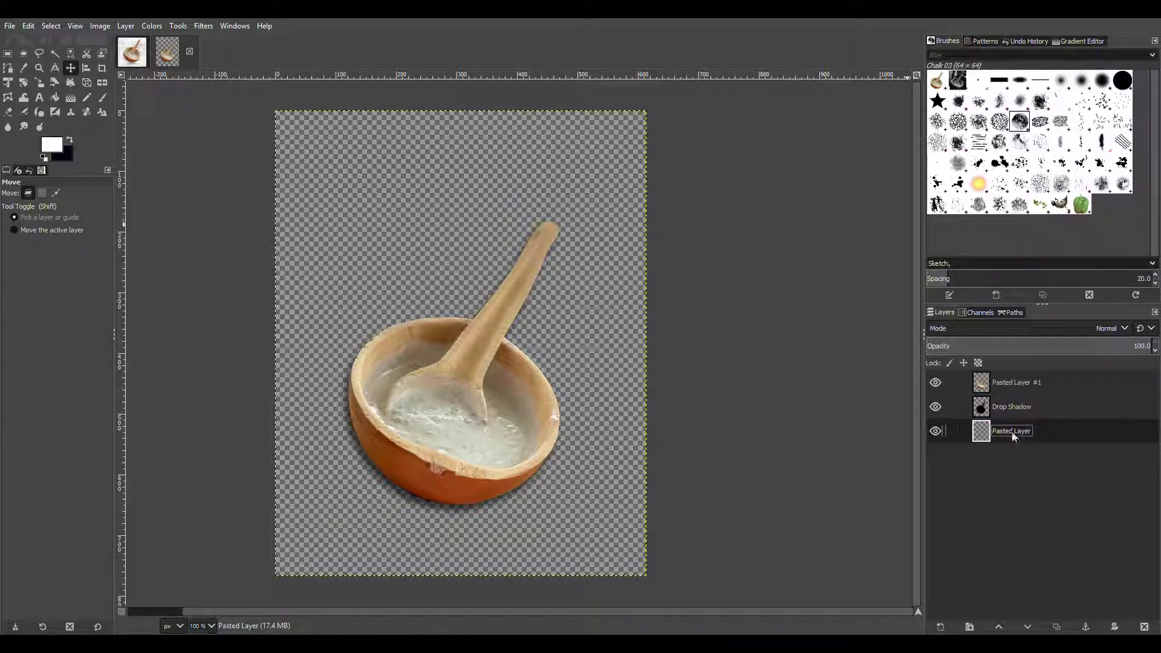
left_click(56, 97)
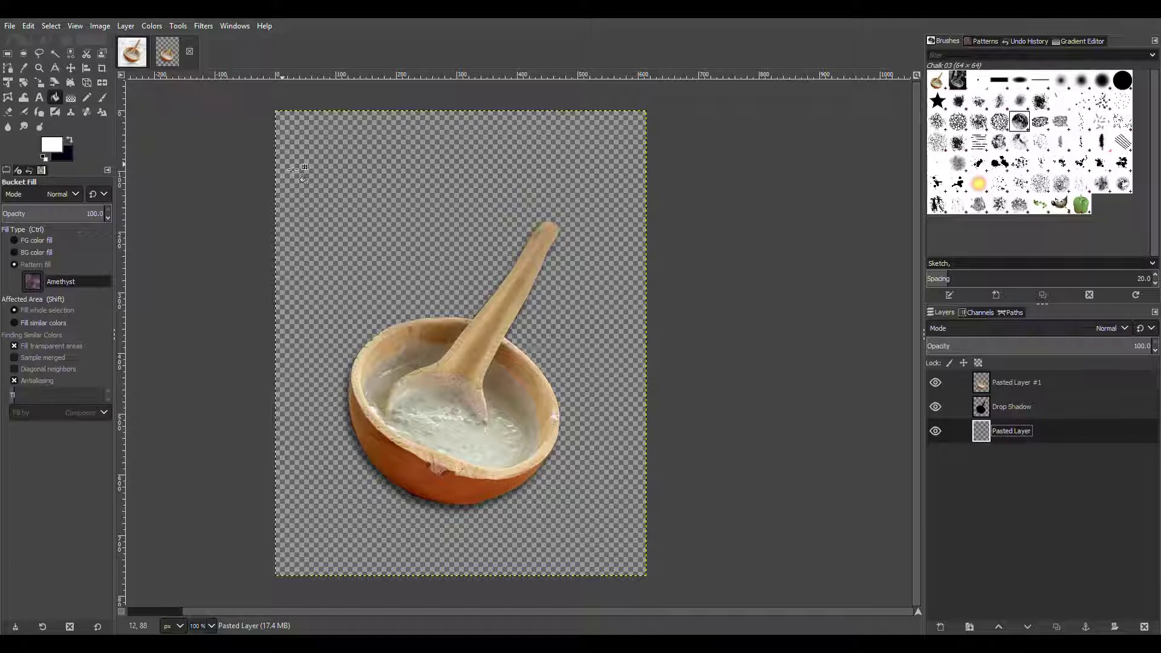
left_click(329, 162)
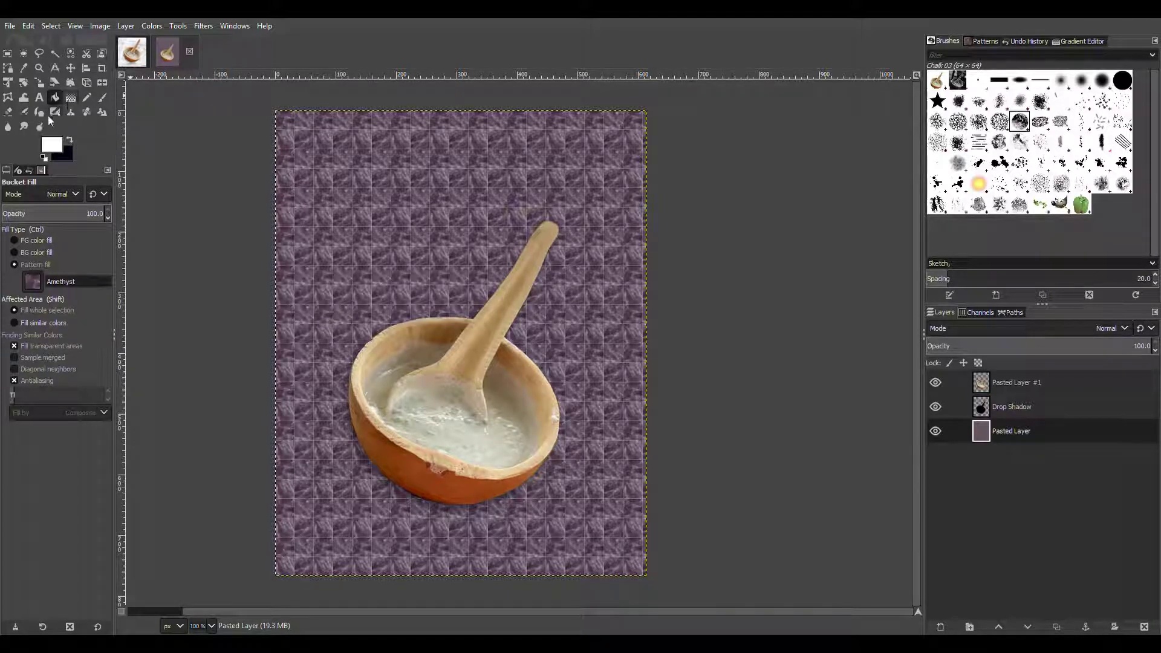
- Airbrush white texture over the whole patterned background with the Cell 02 brush at size 108
left_click(26, 109)
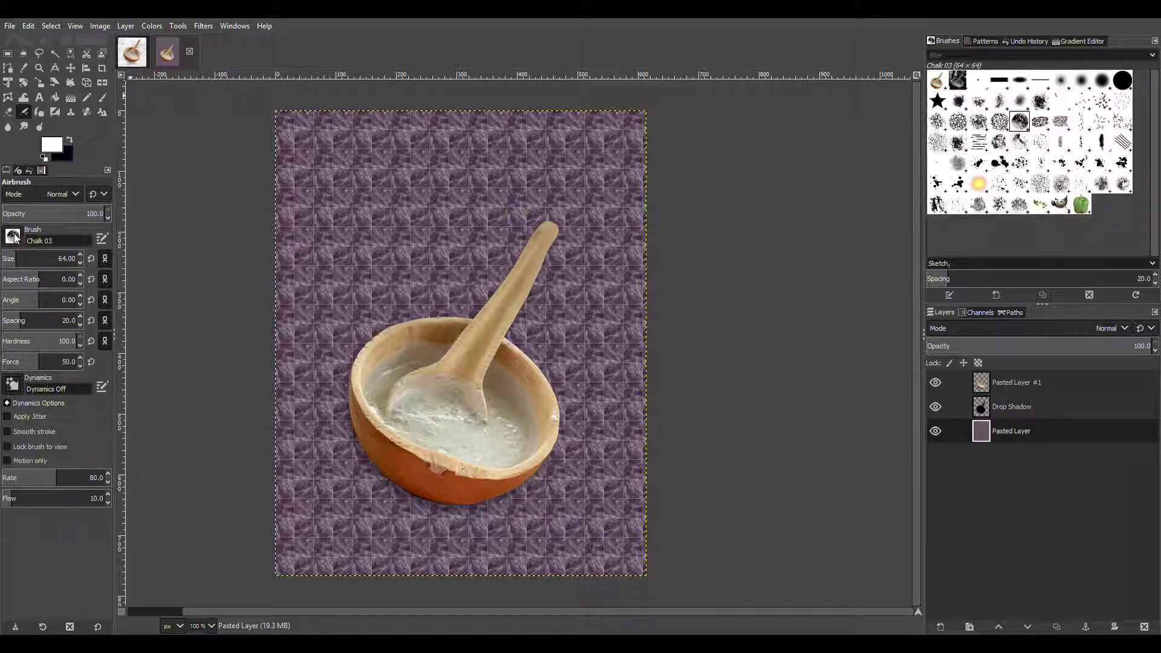
left_click(342, 207)
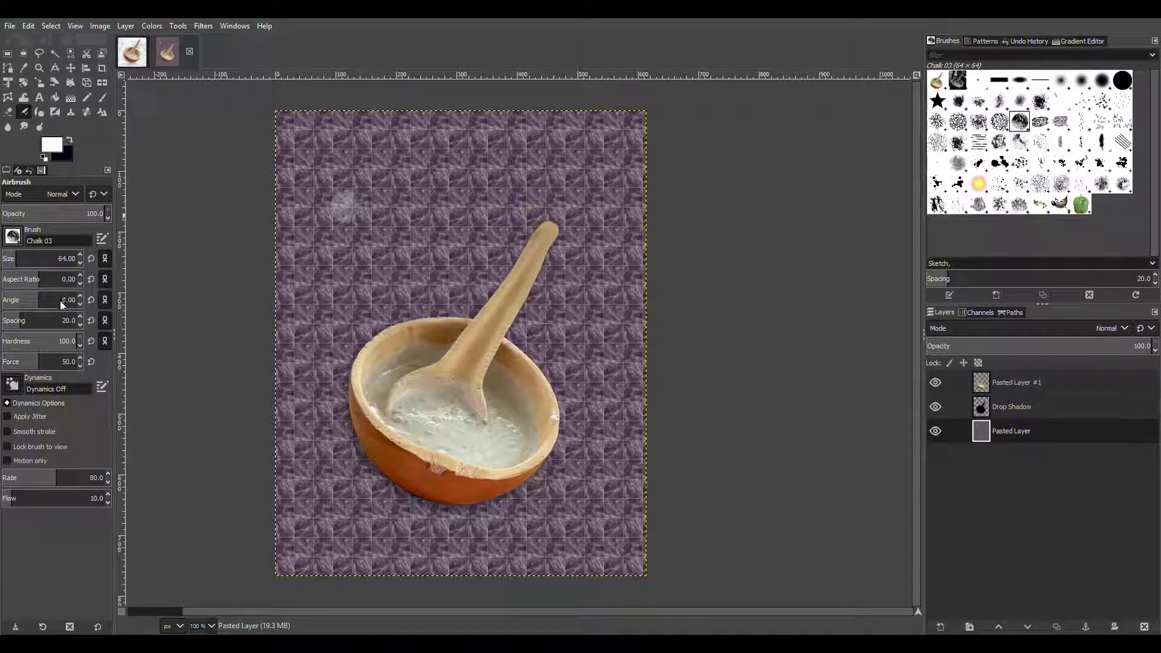
left_click(958, 121)
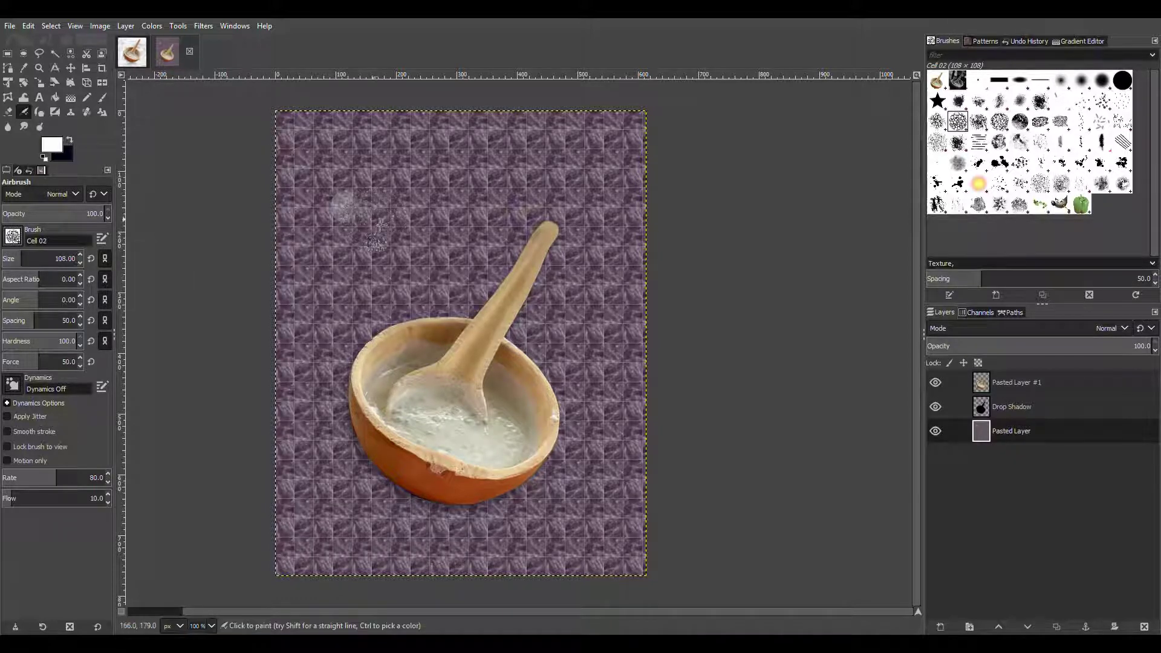
mouse_move(382, 218)
left_mouse_down()
mouse_move(491, 211)
mouse_move(459, 194)
mouse_move(390, 202)
mouse_move(461, 174)
mouse_move(403, 186)
mouse_move(418, 211)
mouse_move(365, 251)
mouse_move(328, 378)
mouse_move(318, 451)
mouse_move(332, 504)
mouse_move(392, 530)
mouse_move(382, 546)
mouse_move(295, 385)
mouse_move(330, 174)
mouse_move(317, 199)
mouse_move(295, 155)
mouse_move(291, 196)
mouse_move(352, 151)
mouse_move(539, 169)
mouse_move(574, 183)
mouse_move(572, 226)
mouse_move(440, 246)
mouse_move(362, 283)
mouse_move(320, 329)
mouse_move(313, 372)
mouse_move(343, 493)
mouse_move(448, 542)
mouse_move(560, 557)
mouse_move(414, 572)
mouse_move(278, 536)
mouse_move(276, 558)
mouse_move(435, 556)
mouse_move(426, 525)
mouse_move(364, 465)
mouse_move(476, 540)
mouse_move(596, 540)
mouse_move(599, 577)
mouse_move(555, 560)
mouse_move(587, 487)
mouse_move(596, 410)
mouse_move(633, 545)
mouse_move(612, 379)
mouse_move(586, 487)
mouse_move(537, 513)
mouse_move(448, 498)
mouse_move(339, 441)
mouse_move(332, 368)
mouse_move(382, 289)
mouse_move(313, 211)
mouse_move(297, 348)
mouse_move(295, 259)
mouse_move(321, 160)
mouse_move(314, 146)
mouse_move(586, 183)
mouse_move(629, 242)
mouse_move(601, 336)
mouse_move(460, 272)
mouse_move(433, 296)
mouse_move(375, 284)
mouse_move(544, 338)
mouse_move(581, 436)
mouse_move(519, 494)
mouse_move(357, 369)
mouse_move(496, 297)
mouse_move(629, 142)
mouse_move(417, 121)
mouse_move(526, 211)
mouse_move(638, 131)
mouse_move(635, 556)
mouse_move(526, 568)
mouse_move(284, 560)
mouse_move(272, 236)
mouse_move(290, 141)
mouse_move(315, 130)
mouse_move(387, 121)
mouse_move(638, 151)
mouse_move(632, 363)
mouse_move(562, 260)
mouse_move(529, 263)
mouse_move(562, 460)
mouse_move(448, 514)
mouse_move(383, 294)
mouse_move(466, 318)
mouse_move(584, 450)
mouse_move(617, 242)
mouse_move(532, 129)
mouse_move(426, 141)
mouse_move(330, 127)
mouse_move(316, 184)
mouse_move(393, 206)
mouse_move(417, 242)
mouse_move(300, 266)
mouse_move(302, 315)
left_mouse_up()
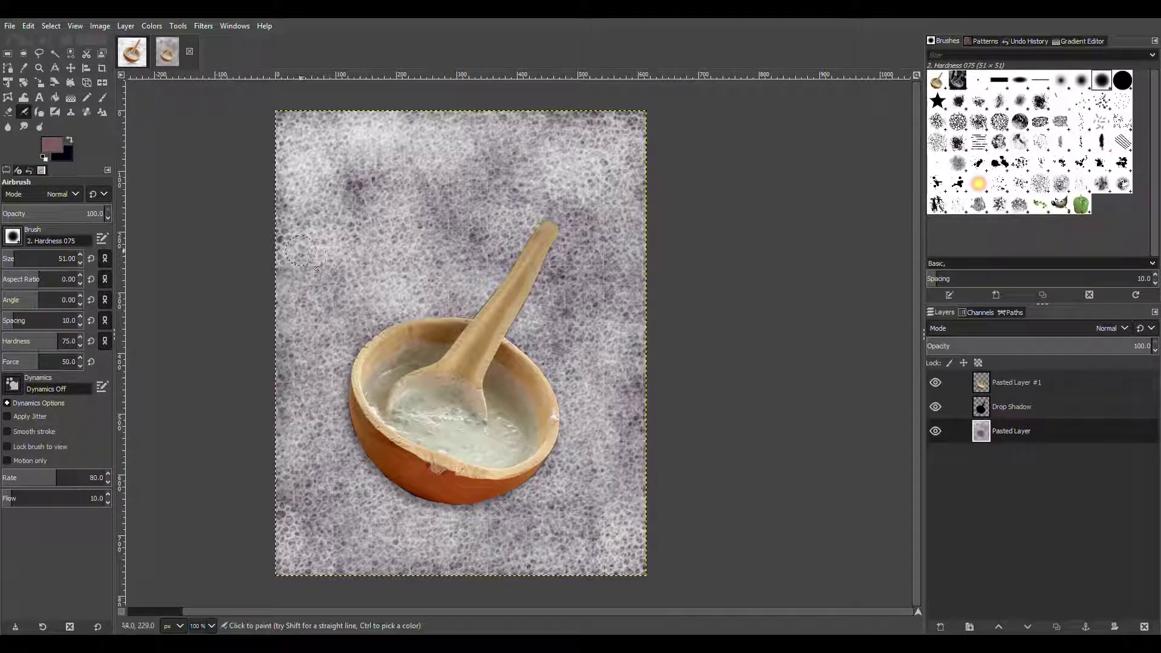
- Airbrush a few mauve strokes on the background above the bowl with the 2. Hardness 075 brush at size 51
left_click_drag(430, 240, 450, 221)
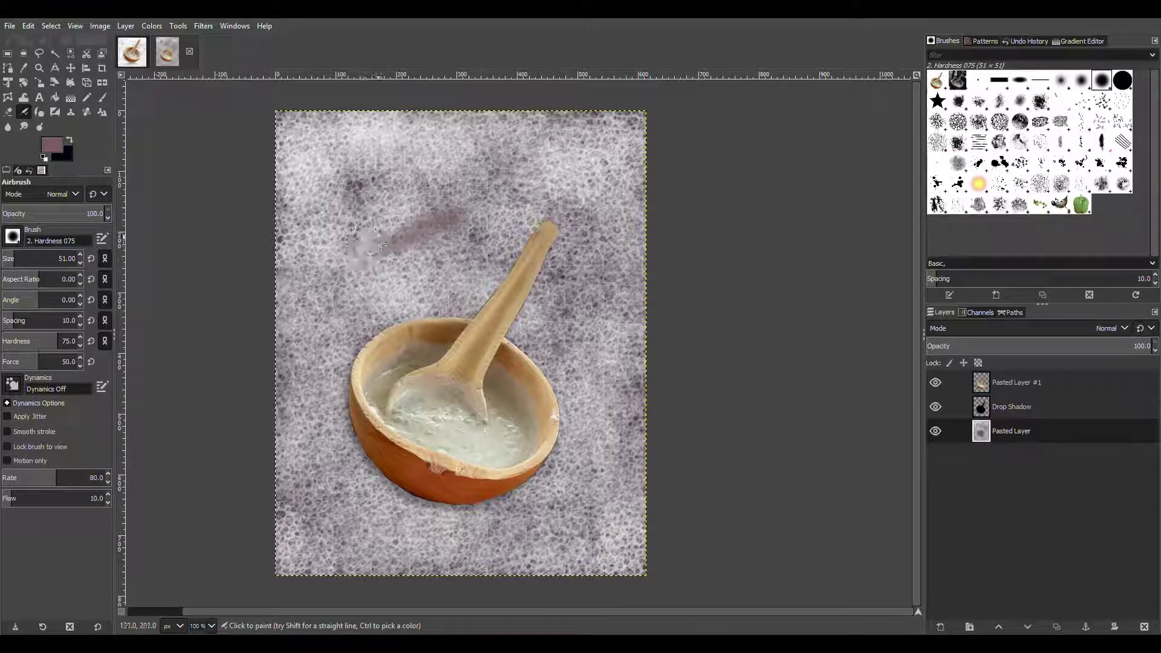
left_click_drag(379, 244, 397, 277)
left_click_drag(375, 222, 358, 211)
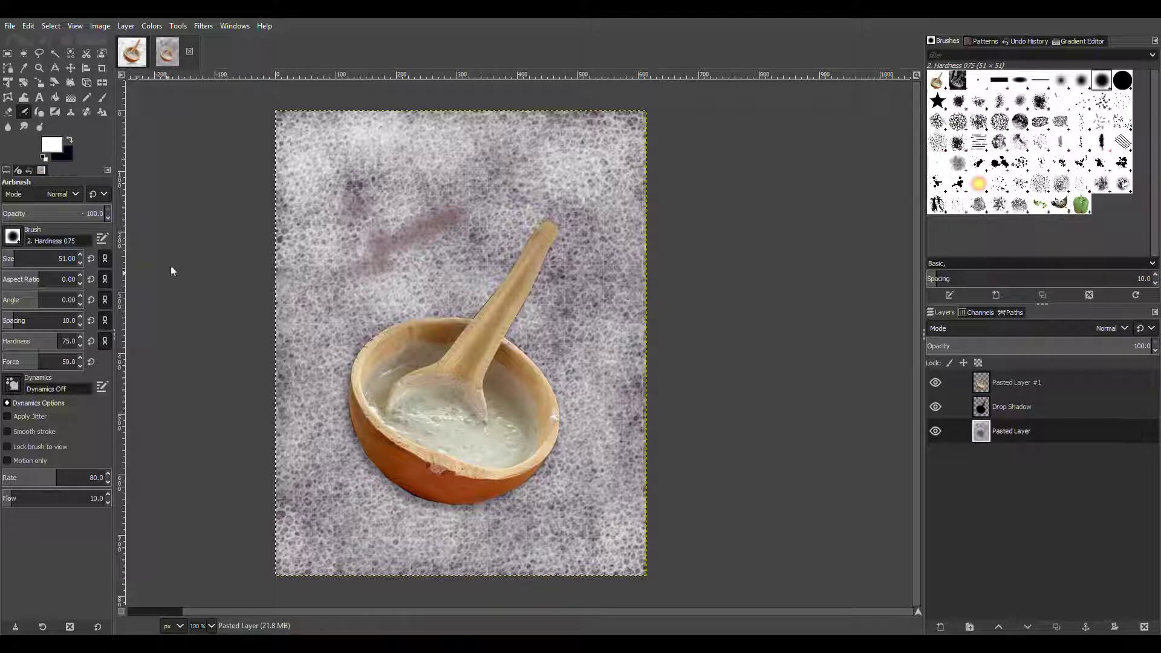
- Airbrush white over the textured background with the 2. Hardness 075 brush, concentrating on the area above the bowl and around the spoon handle
mouse_move(381, 236)
left_mouse_down()
mouse_move(426, 275)
mouse_move(478, 209)
mouse_move(299, 181)
mouse_move(242, 278)
mouse_move(436, 218)
mouse_move(384, 186)
mouse_move(582, 181)
left_mouse_up()
mouse_move(464, 172)
left_mouse_down()
mouse_move(384, 202)
mouse_move(353, 390)
mouse_move(300, 387)
mouse_move(335, 368)
mouse_move(333, 246)
mouse_move(295, 406)
mouse_move(333, 191)
mouse_move(316, 333)
mouse_move(334, 141)
mouse_move(285, 320)
mouse_move(303, 161)
mouse_move(288, 160)
mouse_move(309, 123)
mouse_move(316, 136)
mouse_move(394, 137)
mouse_move(403, 124)
mouse_move(304, 116)
mouse_move(515, 151)
mouse_move(448, 190)
mouse_move(269, 126)
mouse_move(467, 153)
mouse_move(657, 154)
mouse_move(624, 188)
mouse_move(400, 285)
mouse_move(371, 343)
mouse_move(359, 335)
mouse_move(314, 469)
mouse_move(329, 366)
mouse_move(285, 547)
mouse_move(322, 286)
mouse_move(340, 383)
mouse_move(303, 506)
mouse_move(297, 400)
left_mouse_up()
mouse_move(289, 334)
left_mouse_down()
mouse_move(339, 526)
mouse_move(311, 531)
mouse_move(456, 546)
mouse_move(305, 568)
mouse_move(475, 569)
mouse_move(602, 532)
mouse_move(496, 515)
mouse_move(605, 496)
mouse_move(635, 544)
mouse_move(611, 563)
mouse_move(646, 420)
mouse_move(632, 255)
mouse_move(641, 121)
mouse_move(623, 140)
mouse_move(491, 125)
left_mouse_up()
mouse_move(624, 156)
left_mouse_down()
mouse_move(666, 128)
mouse_move(448, 173)
mouse_move(488, 180)
mouse_move(635, 333)
mouse_move(380, 262)
mouse_move(563, 278)
mouse_move(435, 251)
mouse_move(606, 261)
mouse_move(447, 221)
mouse_move(531, 219)
mouse_move(550, 233)
mouse_move(523, 243)
mouse_move(579, 210)
mouse_move(630, 206)
left_mouse_up()
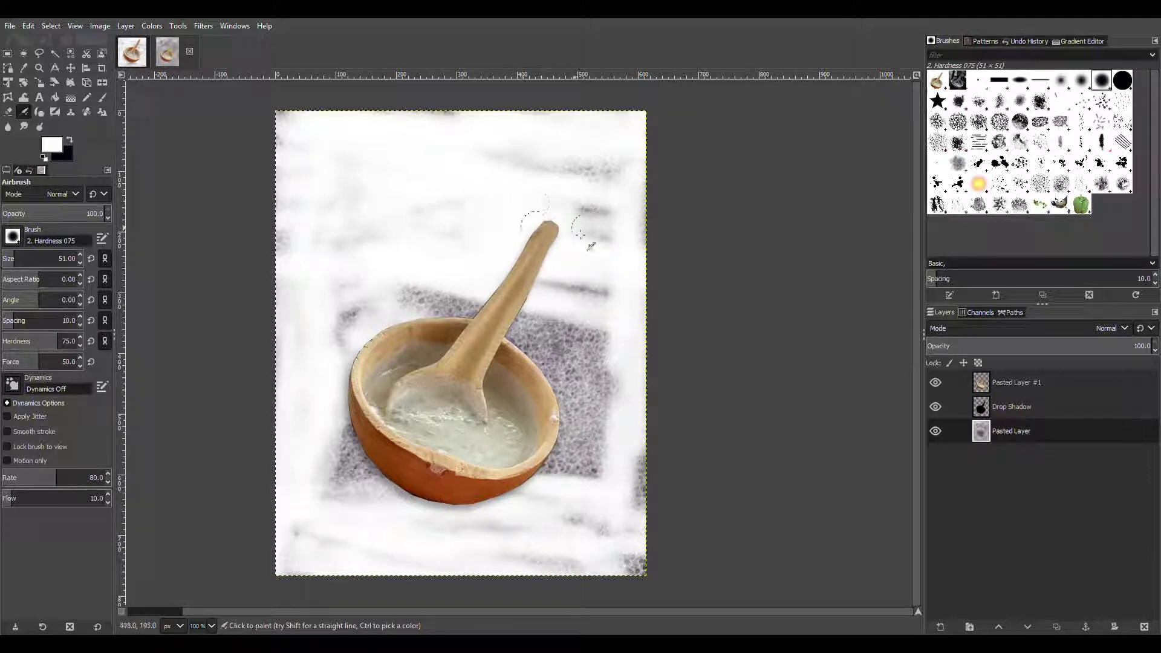
mouse_move(579, 233)
left_mouse_down()
mouse_move(572, 225)
mouse_move(616, 216)
left_mouse_up()
left_click_drag(563, 172, 520, 164)
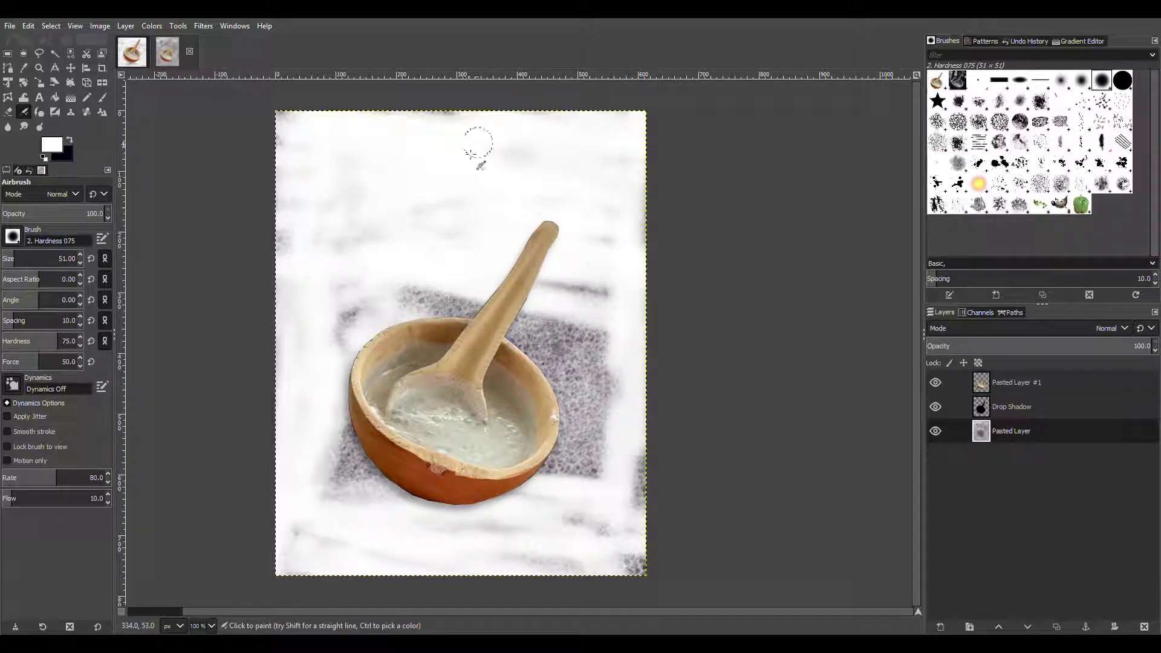
- Airbrush the remaining textured patches white beside and beneath the bowl, behind the spoon and along the image edges
mouse_move(424, 291)
left_mouse_down()
mouse_move(471, 303)
mouse_move(306, 318)
mouse_move(363, 465)
mouse_move(286, 548)
left_mouse_up()
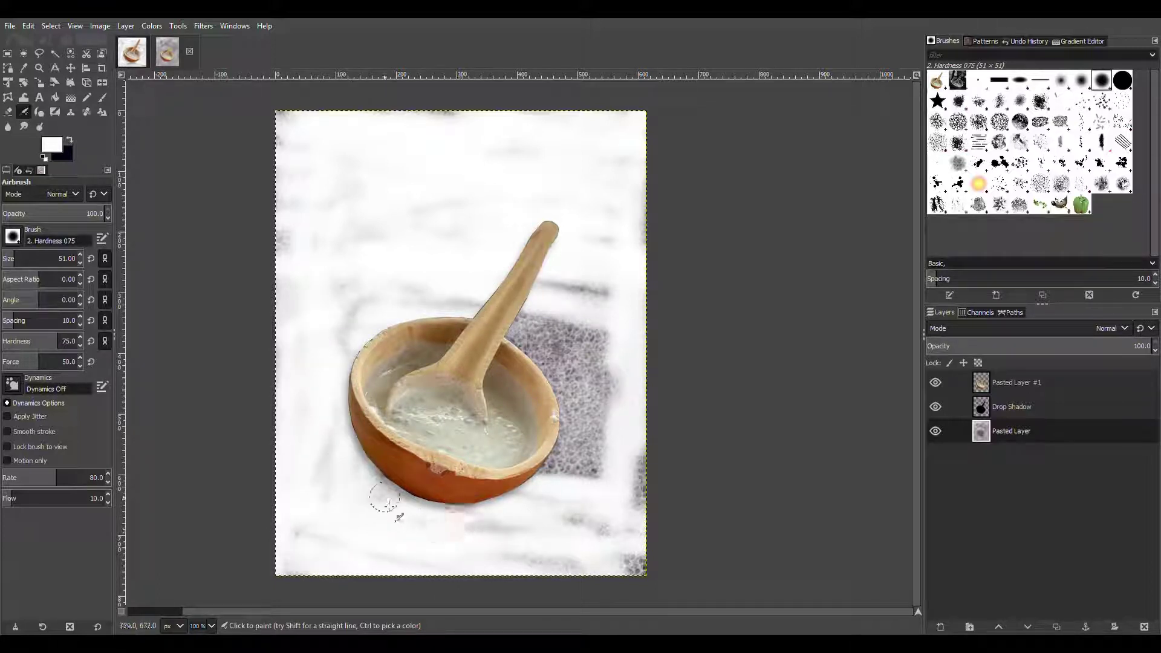
left_click_drag(388, 504, 435, 523)
mouse_move(547, 443)
left_mouse_down()
mouse_move(578, 400)
mouse_move(602, 469)
mouse_move(561, 579)
mouse_move(633, 515)
mouse_move(655, 554)
mouse_move(648, 464)
mouse_move(640, 585)
mouse_move(621, 559)
mouse_move(594, 550)
mouse_move(602, 316)
mouse_move(578, 372)
mouse_move(521, 316)
mouse_move(559, 320)
mouse_move(562, 285)
mouse_move(604, 298)
mouse_move(584, 362)
mouse_move(614, 430)
mouse_move(554, 373)
mouse_move(538, 332)
mouse_move(559, 371)
mouse_move(565, 430)
left_mouse_up()
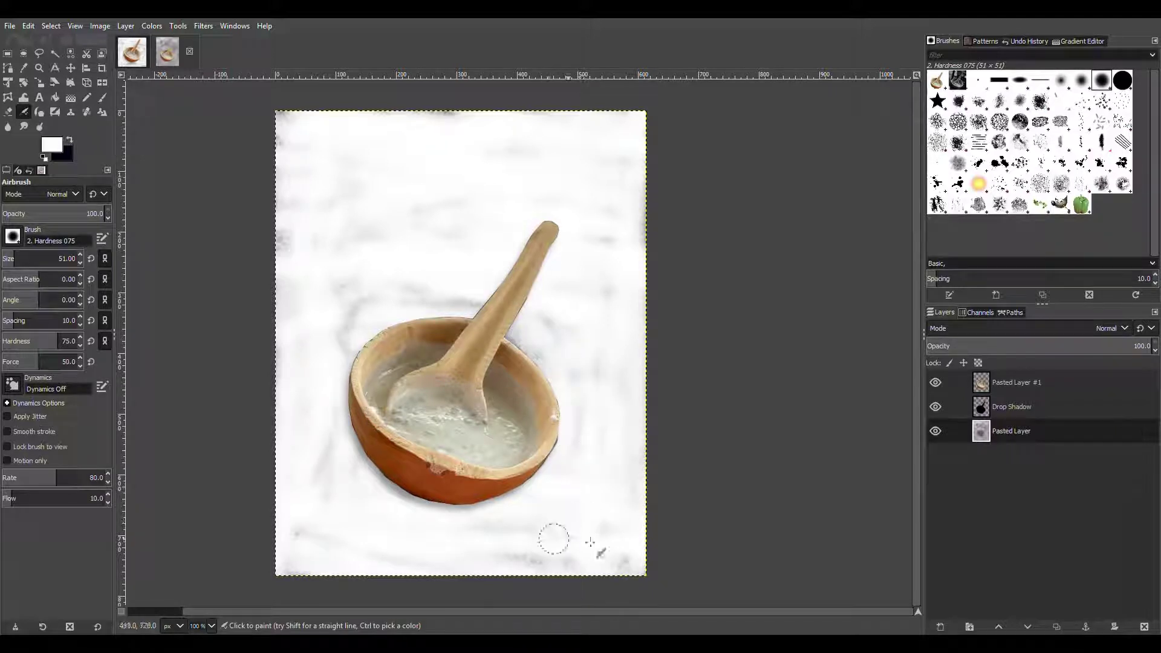
left_click_drag(590, 542, 548, 566)
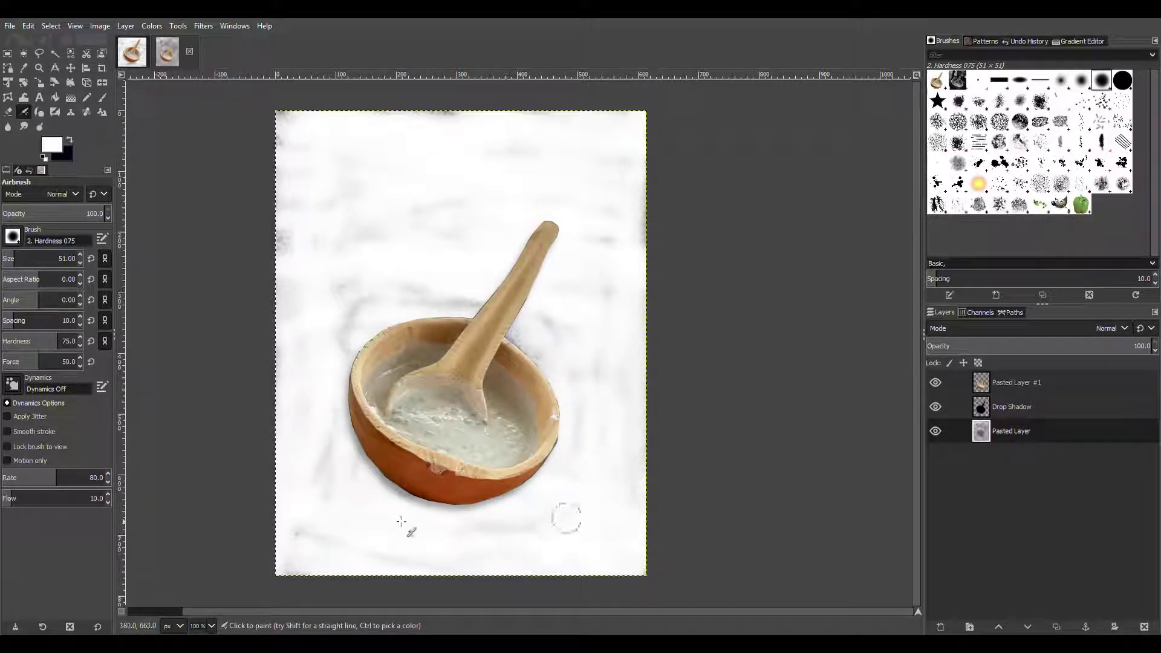
left_click_drag(406, 484, 439, 517)
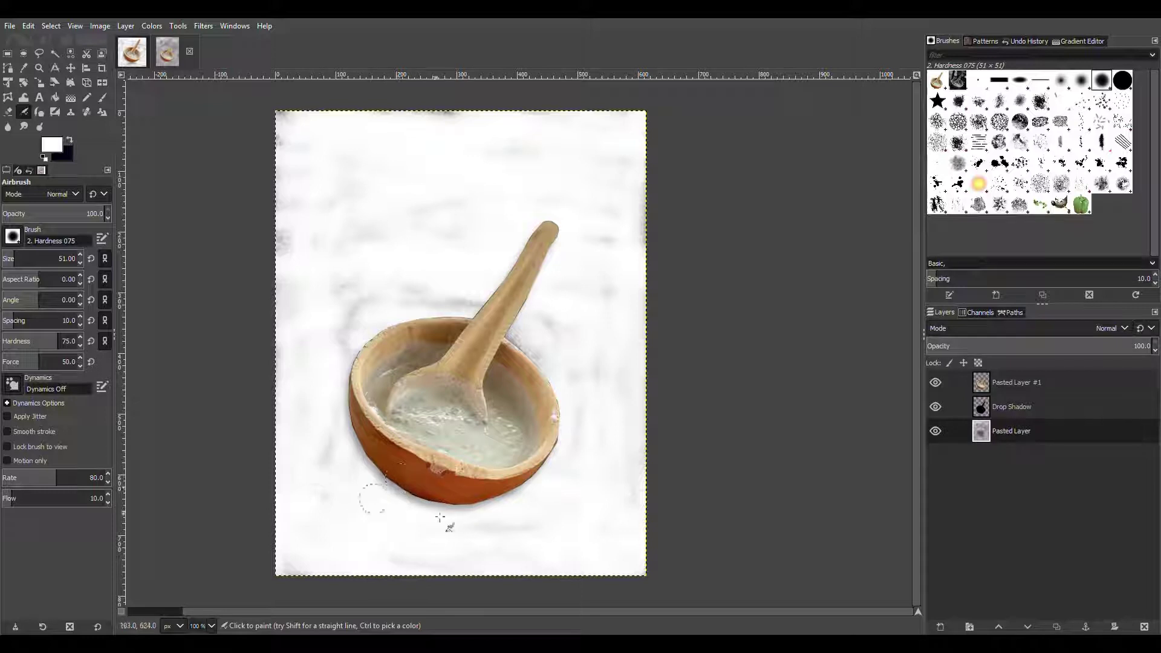
mouse_move(377, 343)
left_mouse_down()
mouse_move(363, 303)
mouse_move(378, 256)
left_mouse_up()
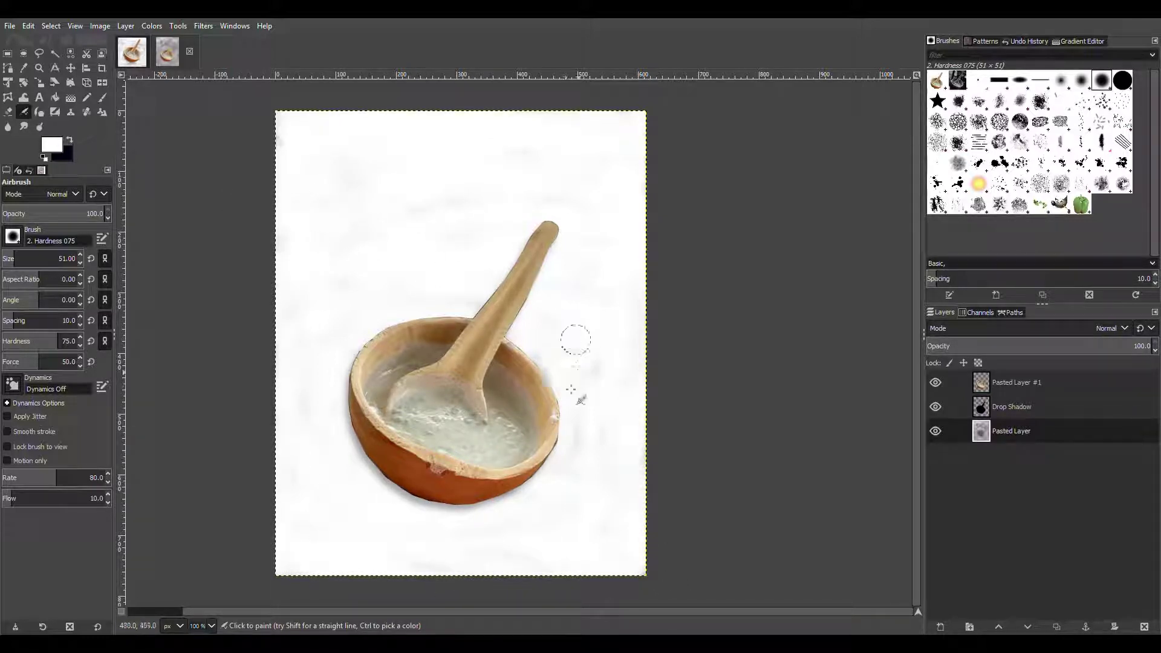
left_click_drag(607, 478, 623, 473)
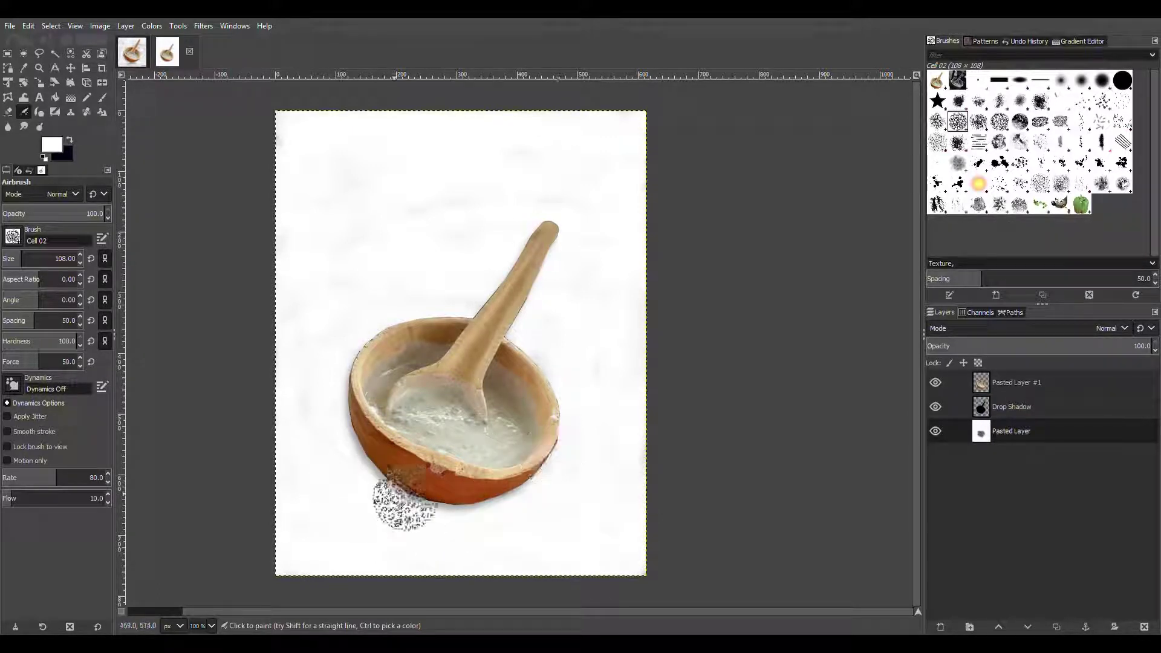
- Add black 24 px text reading "Fura Da Nunu, Nigeria Special Delicay" on the white area beneath the bowl
left_click(40, 98)
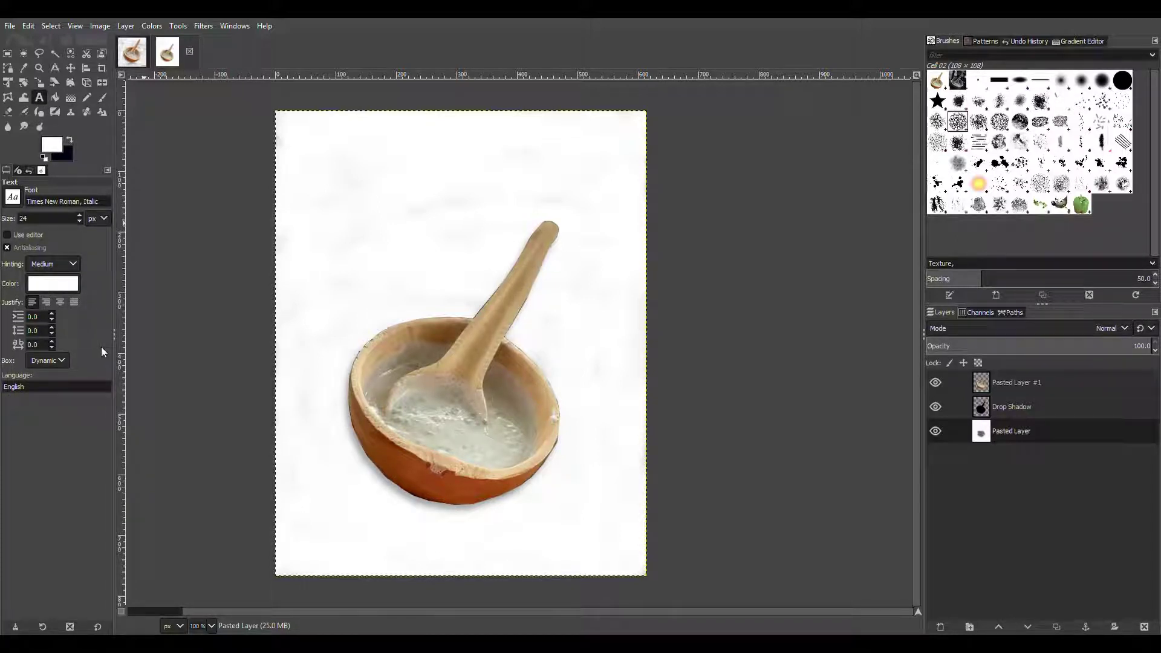
left_click(174, 396)
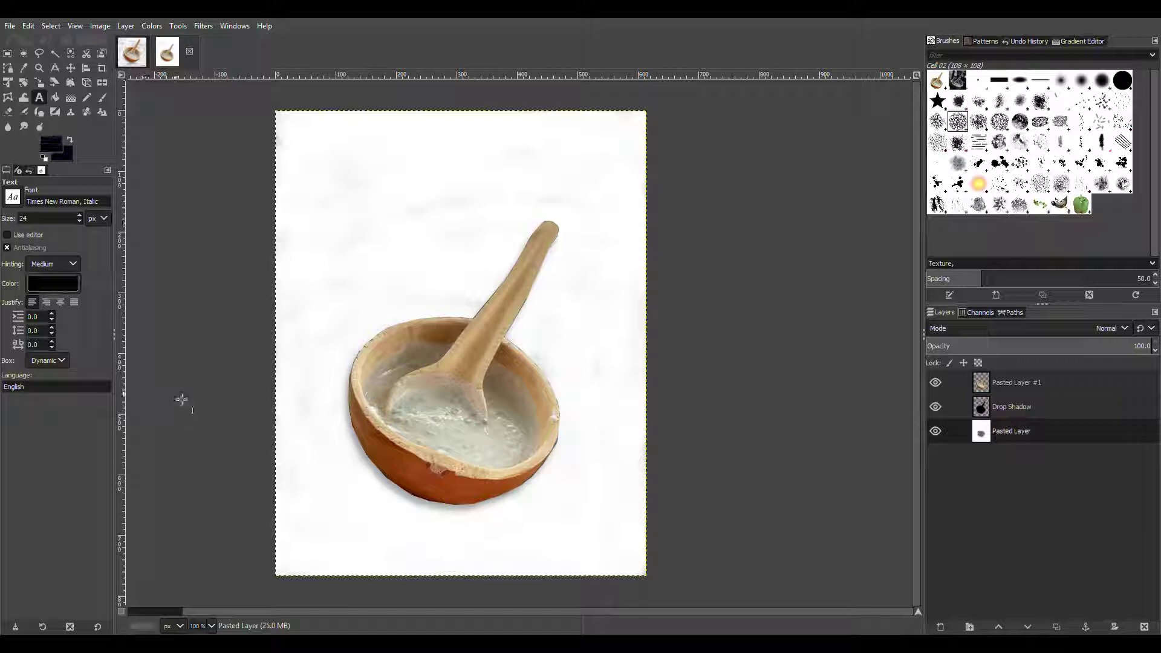
left_click(351, 536)
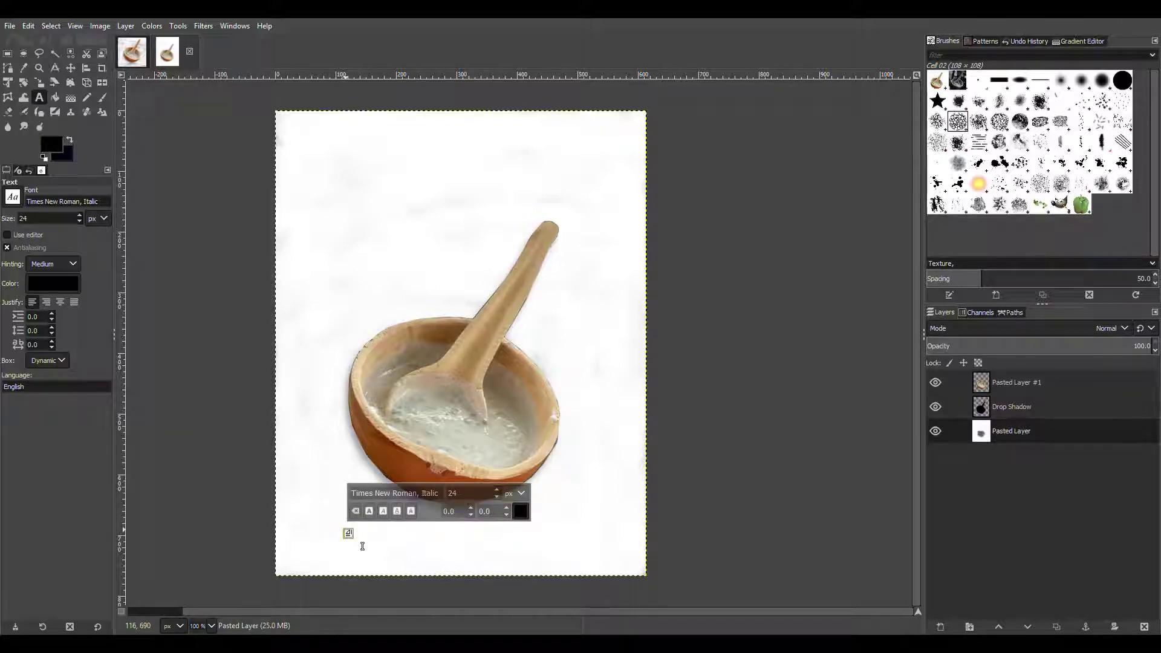
type("Fura Da N")
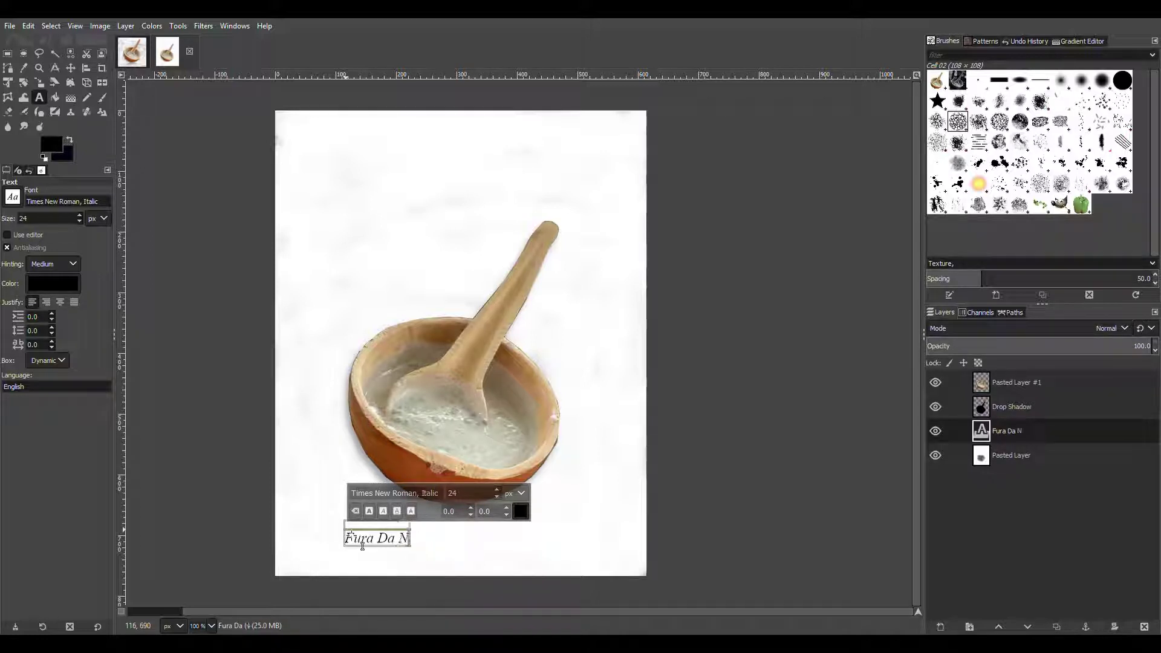
type("unu")
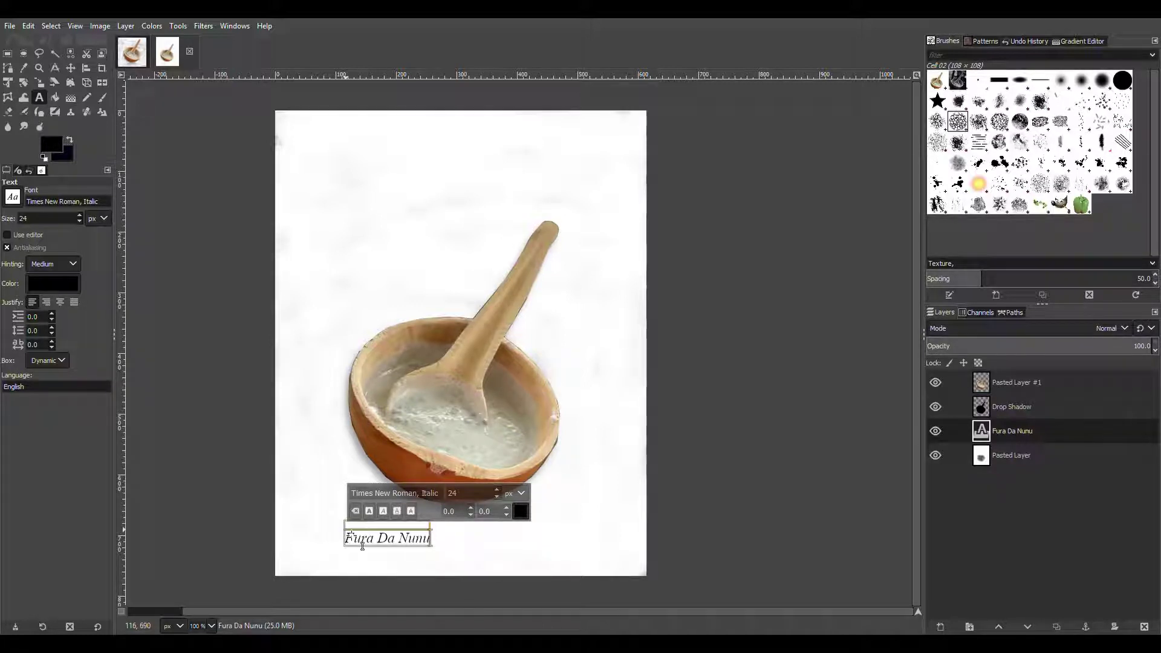
type("Nunu, Ni")
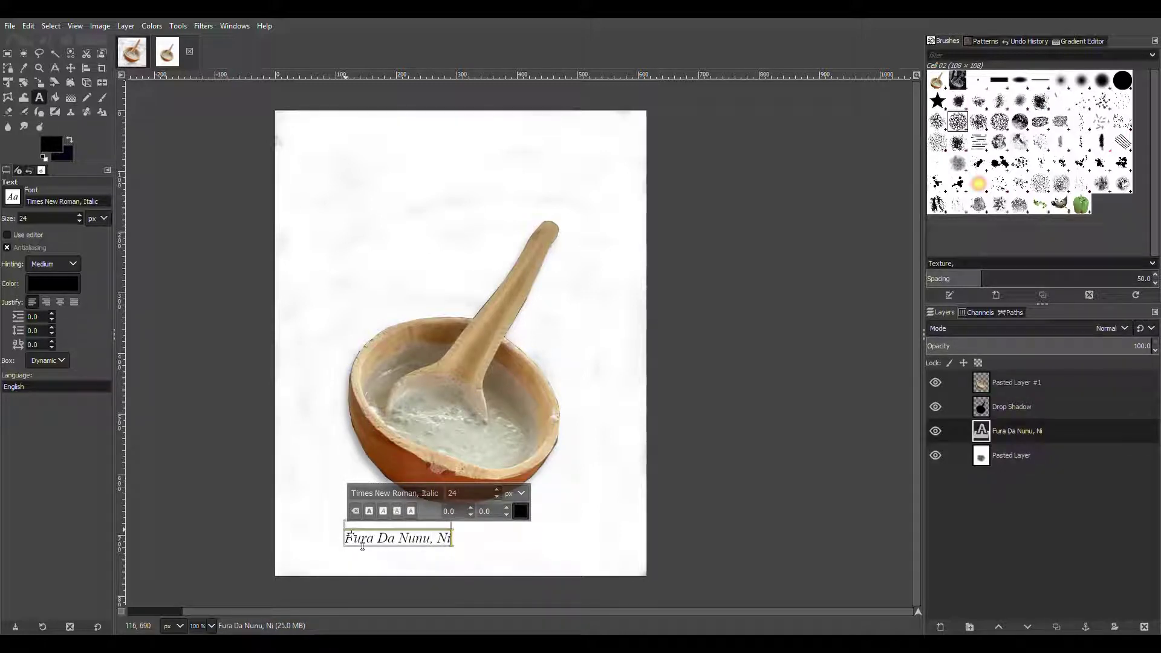
type("geria")
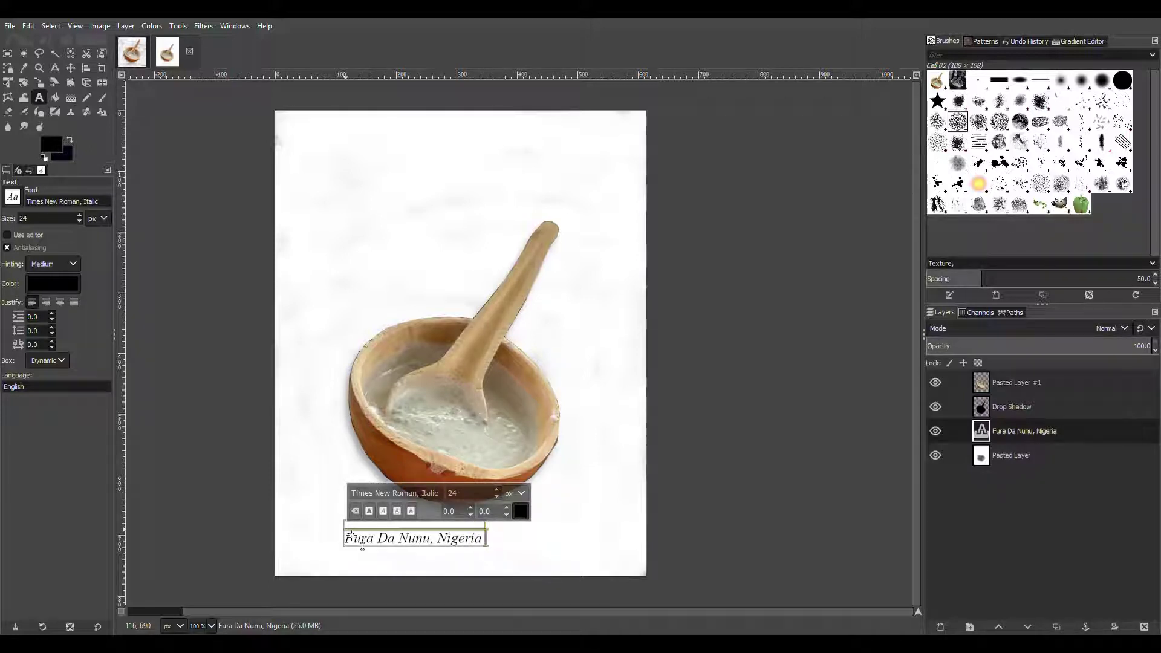
type(" Specia")
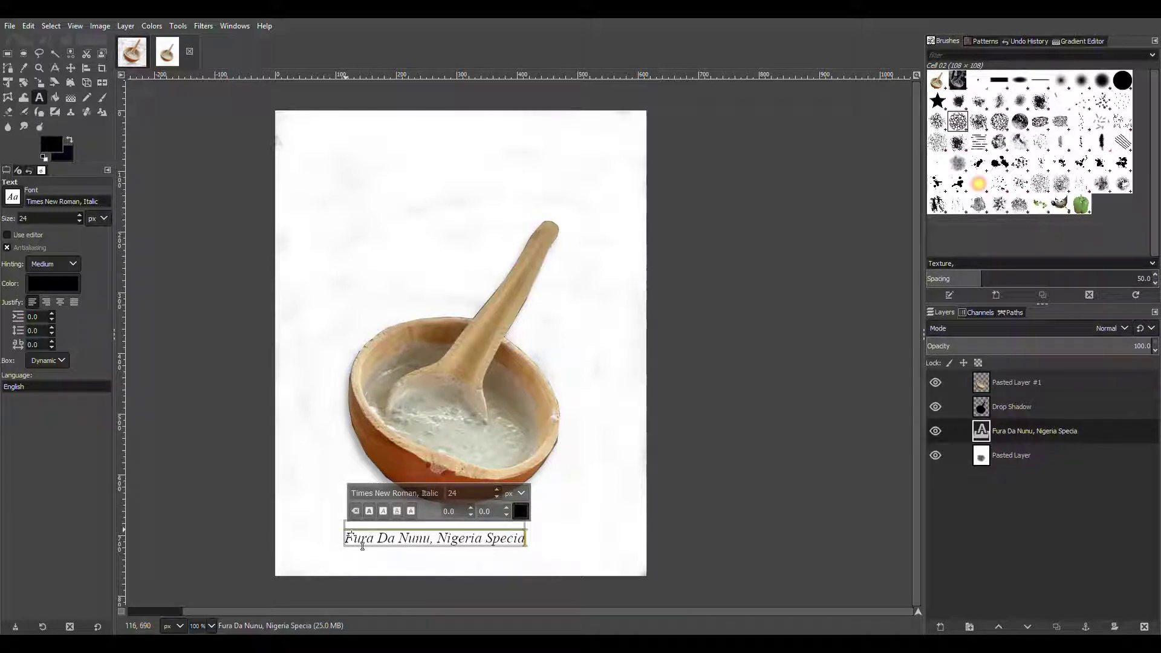
type("l De")
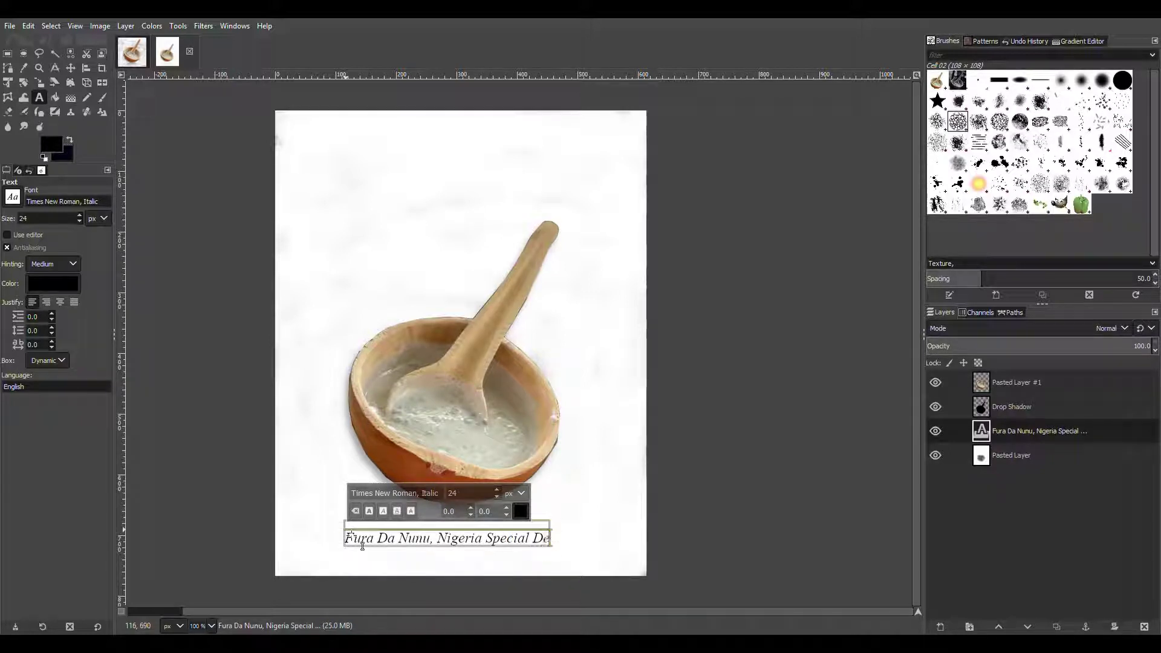
type("licay")
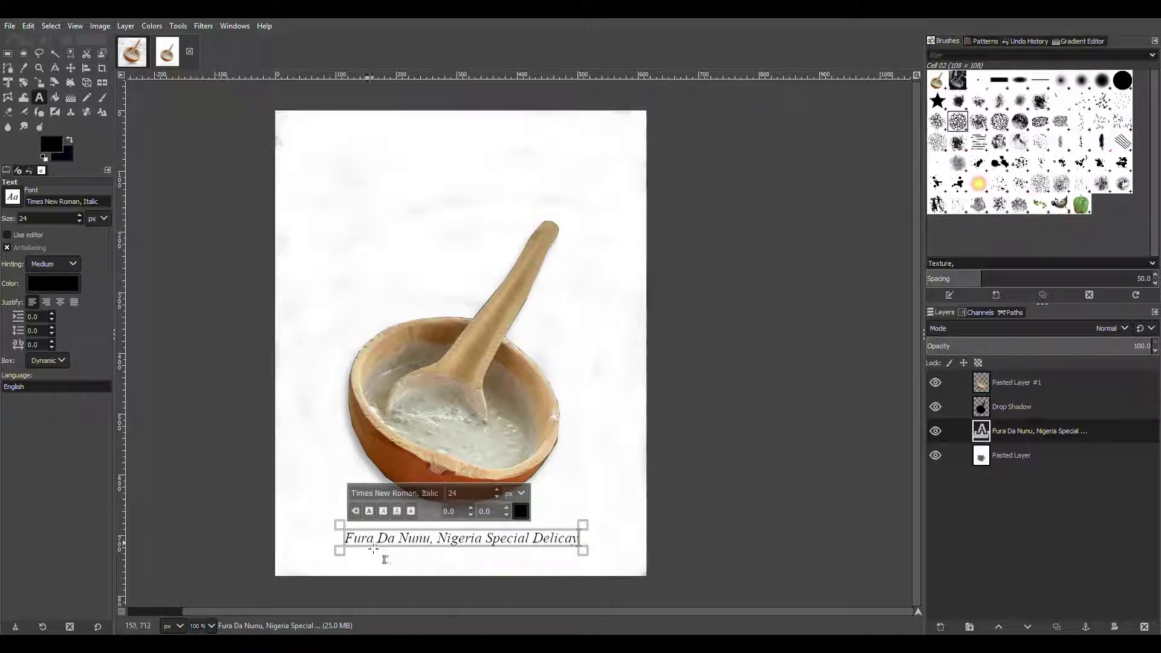
- Increase the font size of the whole caption to 28 px
left_click(373, 542)
key("ctrl+a")
left_click(497, 491)
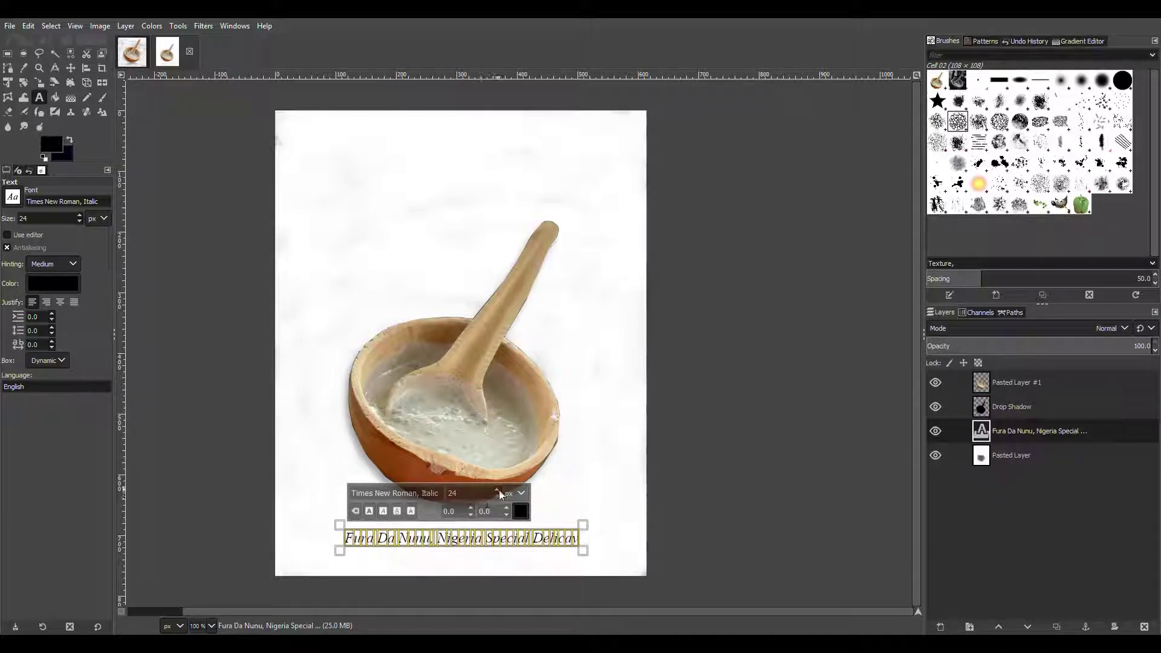
left_click(497, 490)
left_click(497, 491)
left_click(497, 491)
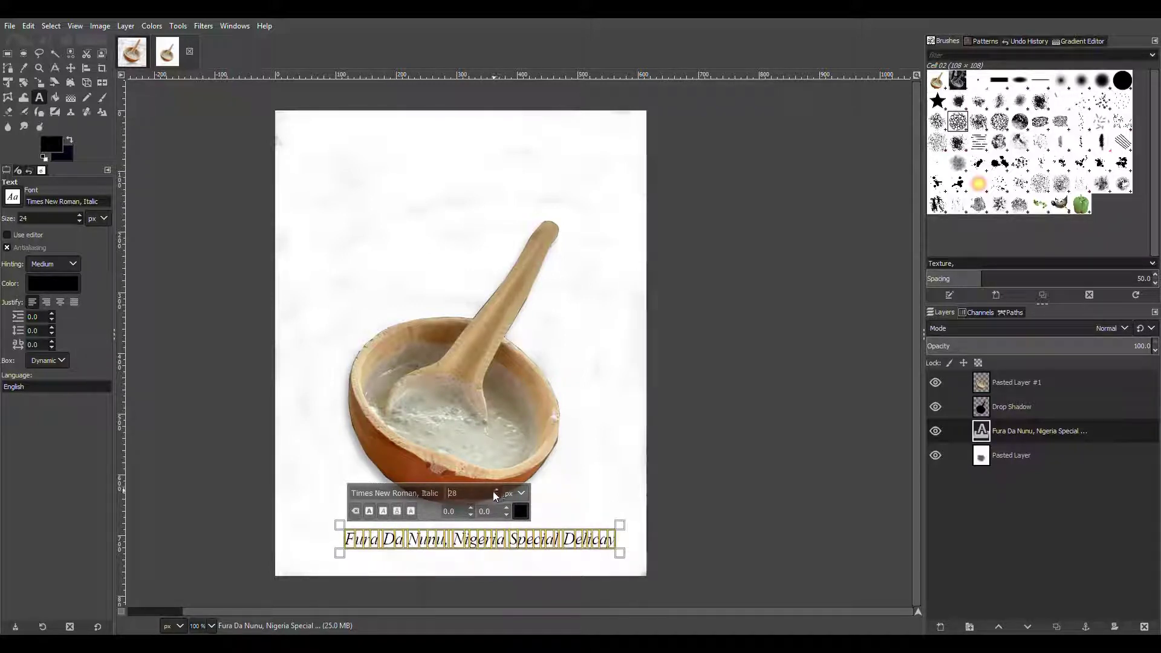
- Change the caption's font to Tahoma and make it bold
left_click(359, 493)
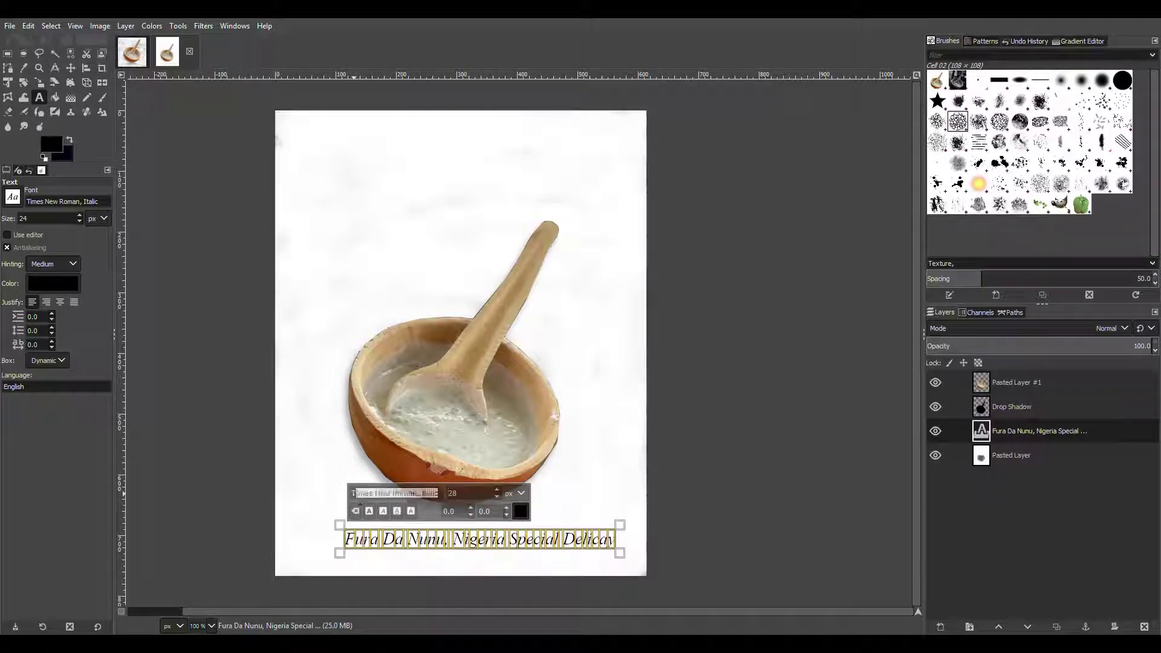
key("BackSpace")
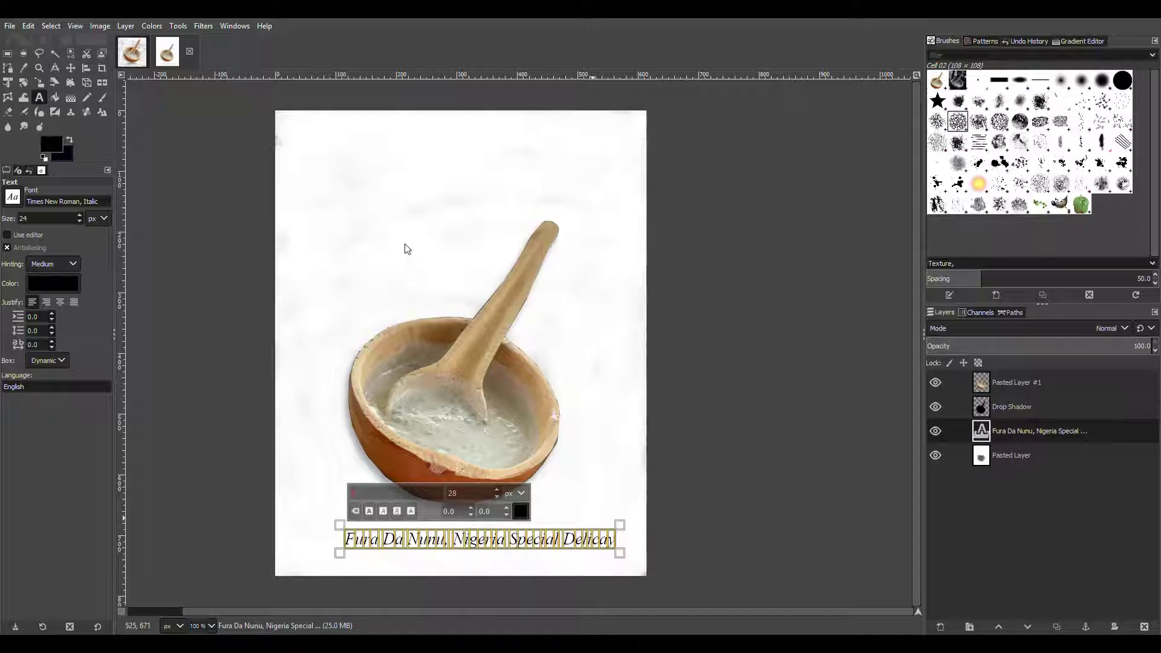
type("Tahoma")
key("Return")
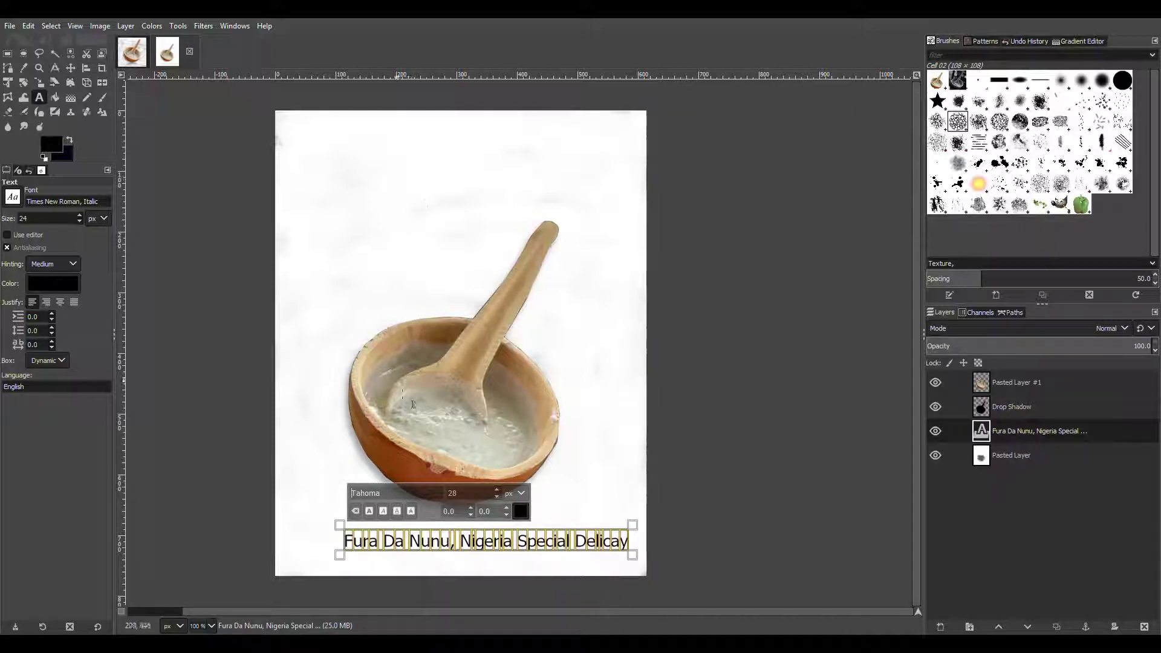
left_click(368, 512)
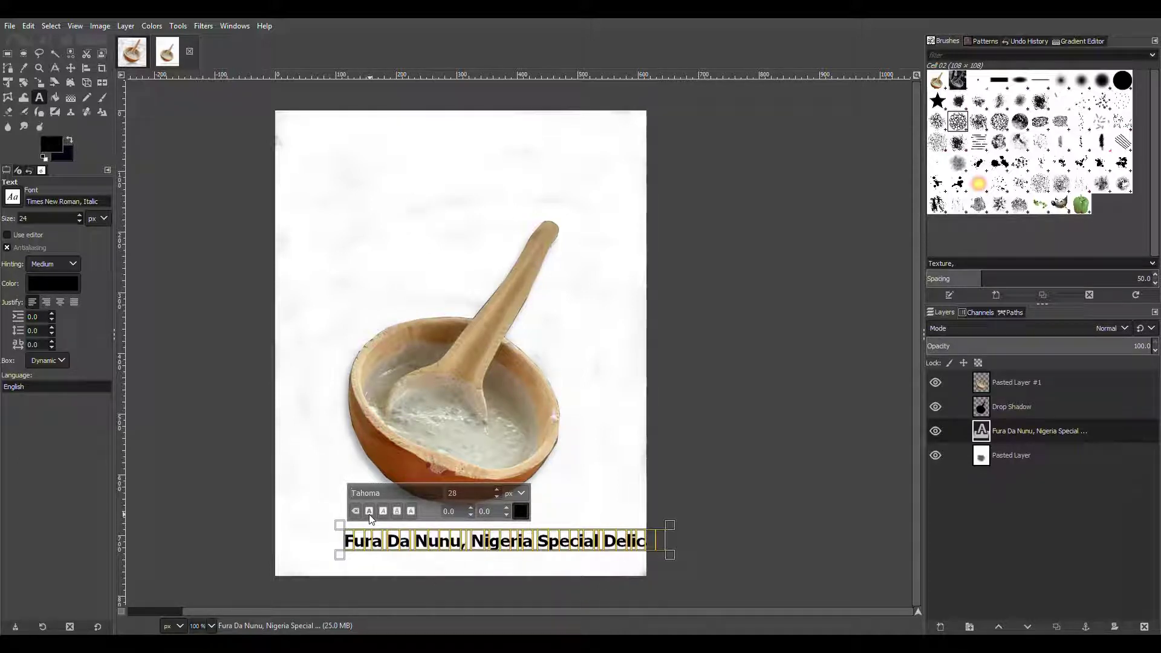
- Move the caption left until it fits centred on the canvas beneath the bowl, and nudge it slightly up
left_click(71, 68)
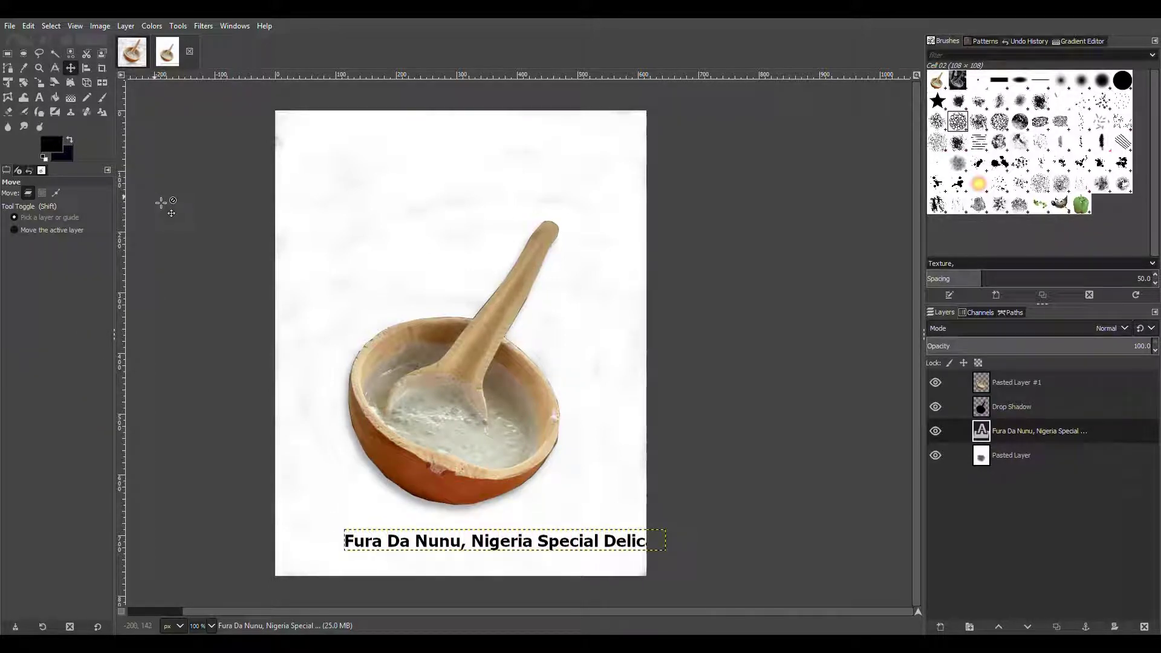
key("Left")
key("Left")
key("Left")
key("Left")
key("Left")
key("Left")
key("Left")
key("Left")
key("Left")
key("Left")
key("Left")
key("Left")
key("Left")
key("Left")
key("Left")
key("Left")
key("Left")
key("Left")
key("Left")
key("Left")
key("Left")
key("Left")
key("Left")
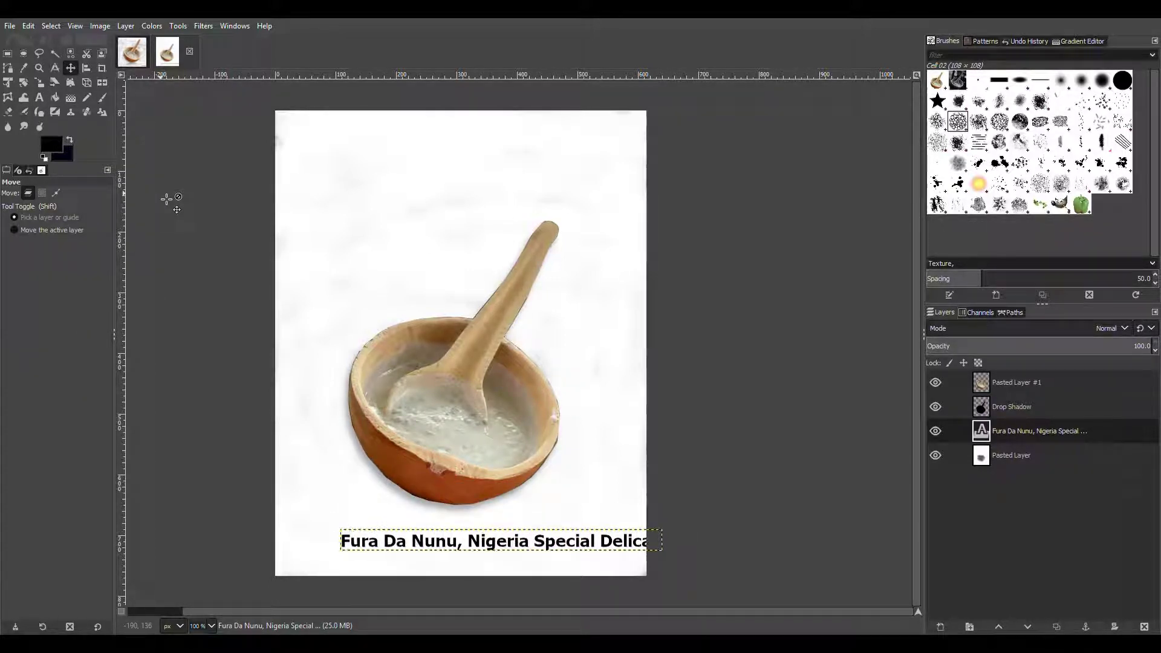
key("Left")
key("Left")
key("Left")
key("Left")
key("Left")
key("Left")
key("Left")
key("Left")
key("Left")
key("Left")
key("Left")
key("Left")
key("Left")
key("Left")
key("Left")
key("Left")
key("Left")
key("Left")
key("Left")
key("Left")
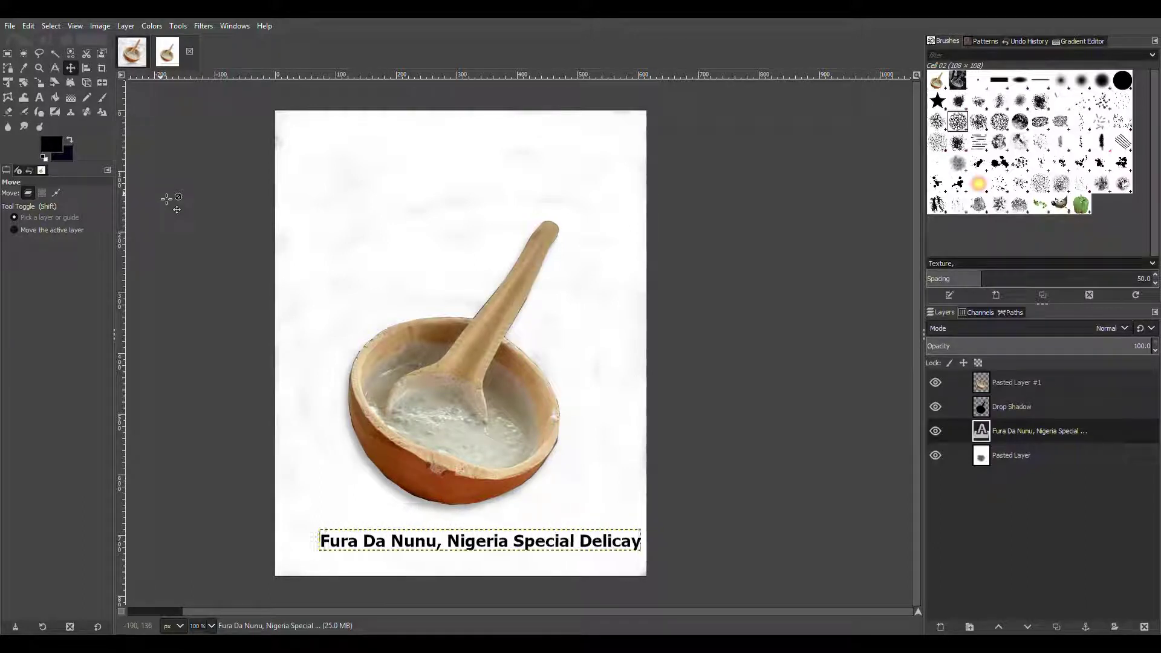
key("Left")
key("Left")
key("Left")
key("Left")
key("Left")
key("Left")
key("Left")
key("Left")
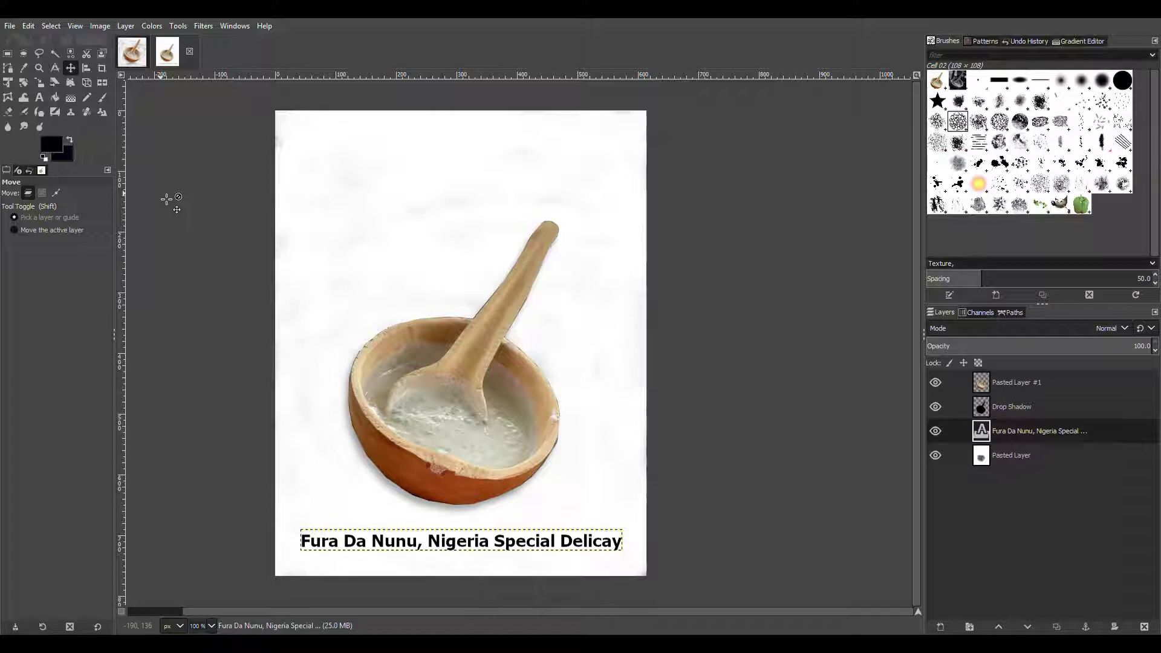
key("Up")
key("Up")
key("Up")
key("Up")
key("Up")
key("Up")
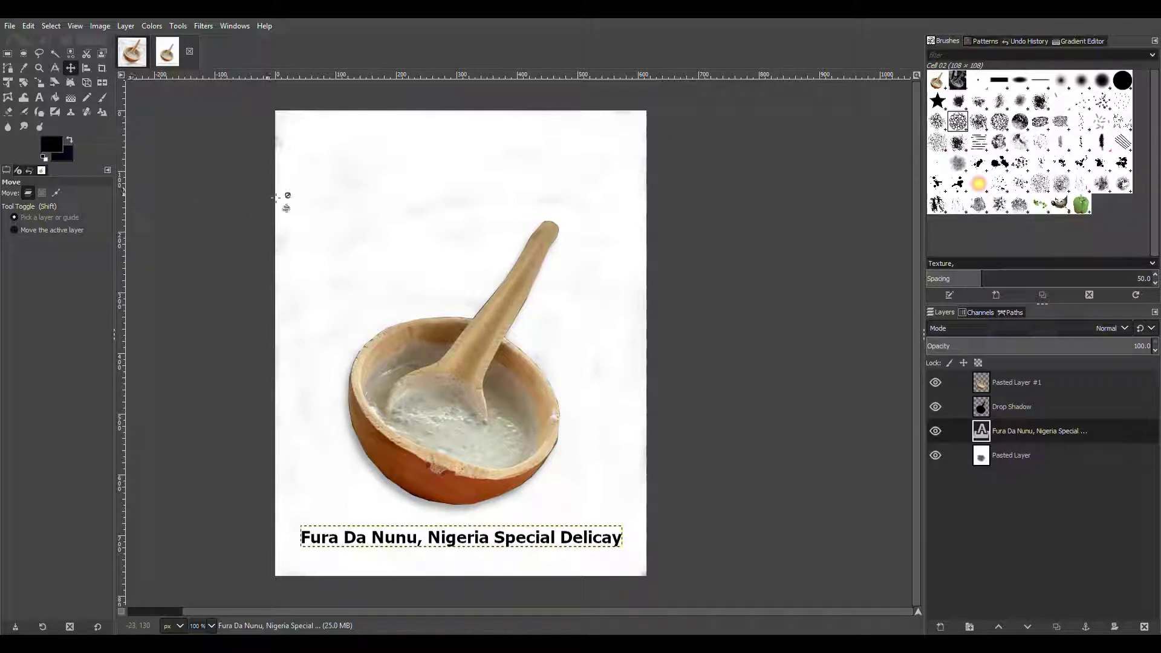
- Open a GEGL filter operation for the caption's text layer
left_click(209, 26)
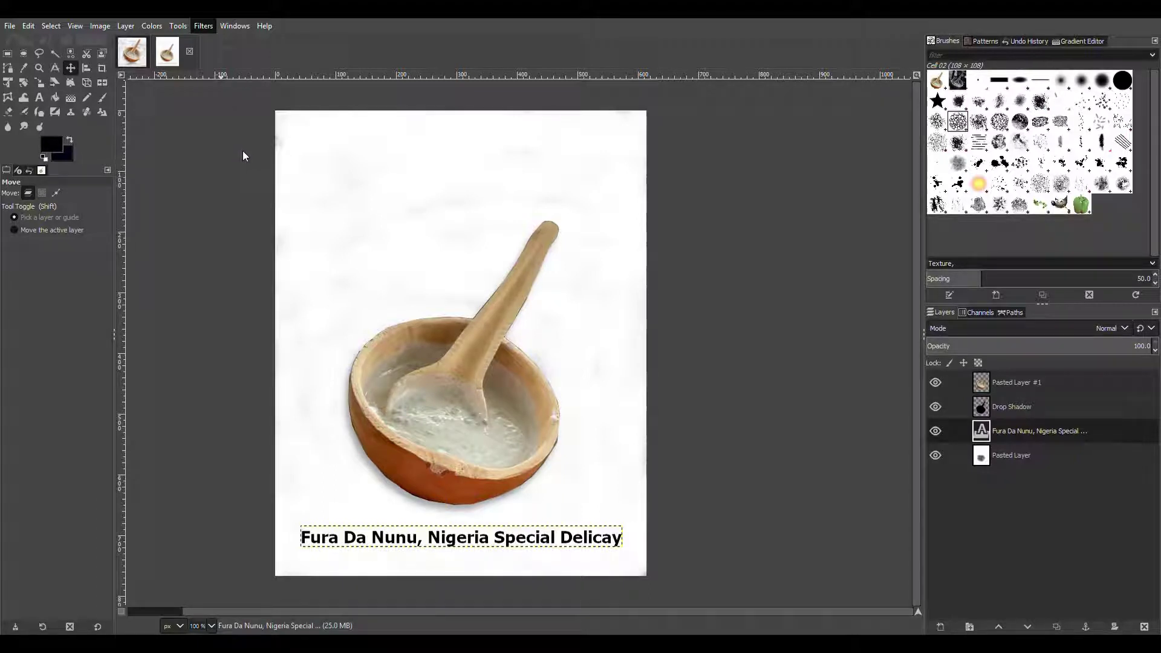
left_click(435, 239)
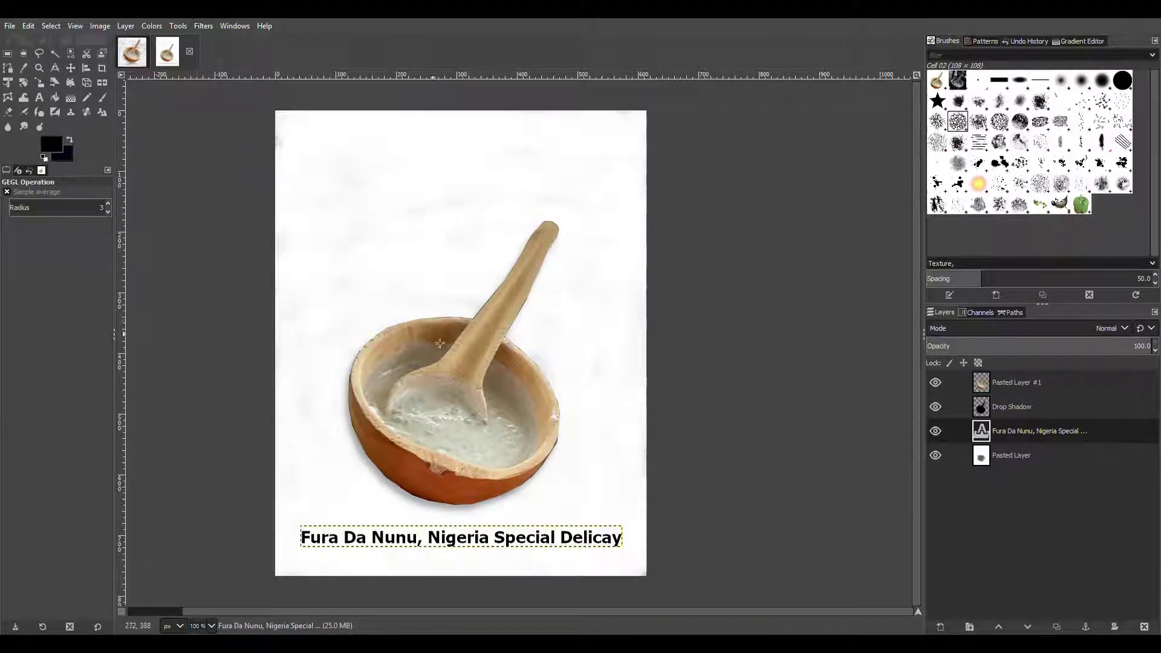